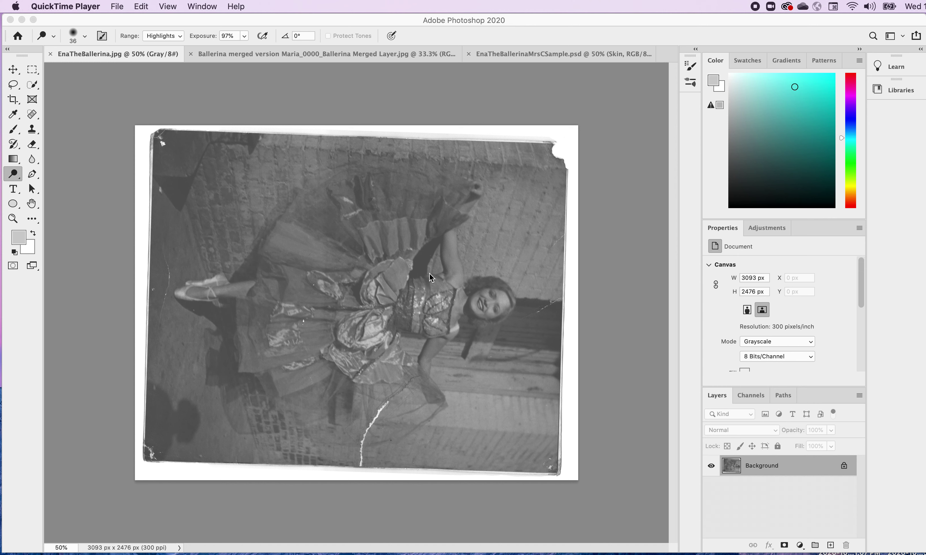
# Compare the teal-and-purple and pink framed ballerina samples, then return to the grayscale EnaTheBallerina.jpg photo
pyautogui.click(520, 53)
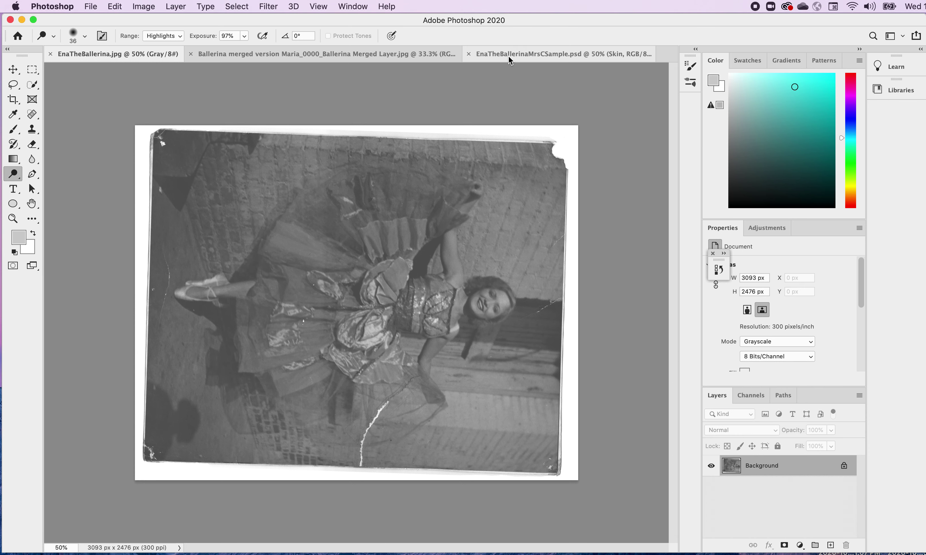
pyautogui.click(509, 56)
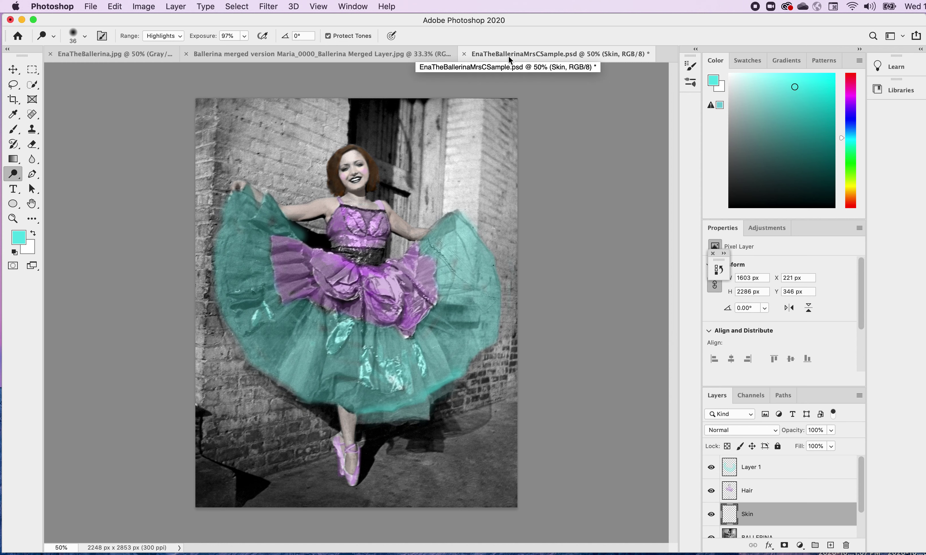
pyautogui.click(397, 53)
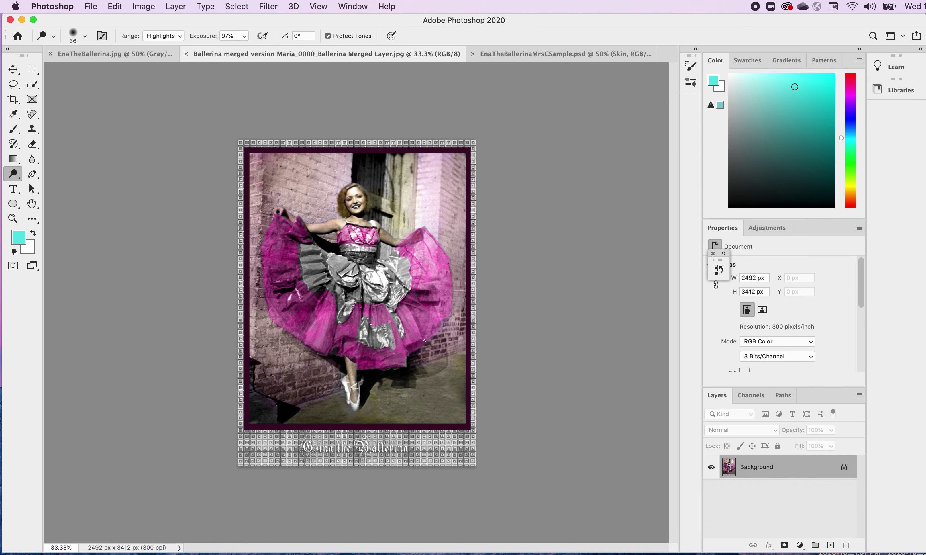
pyautogui.click(566, 54)
pyautogui.click(395, 53)
pyautogui.click(524, 56)
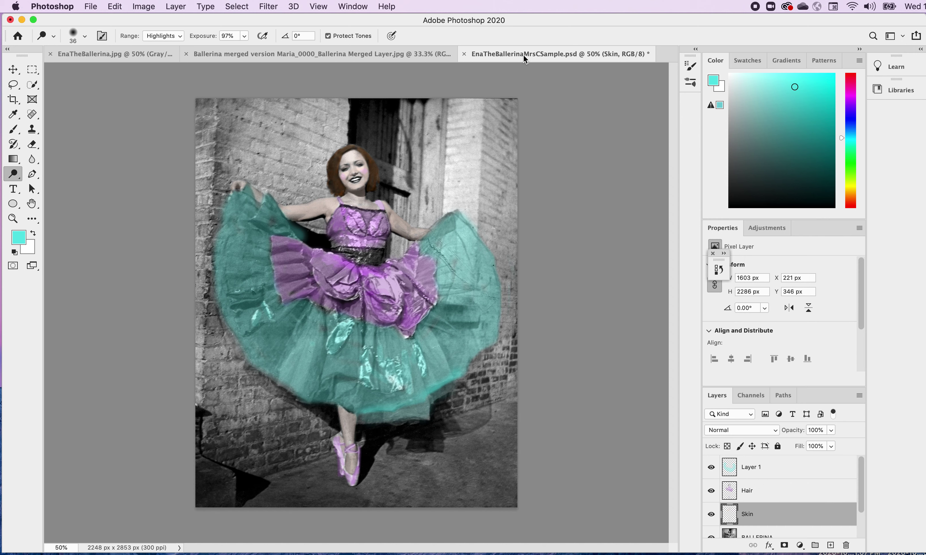
pyautogui.click(240, 56)
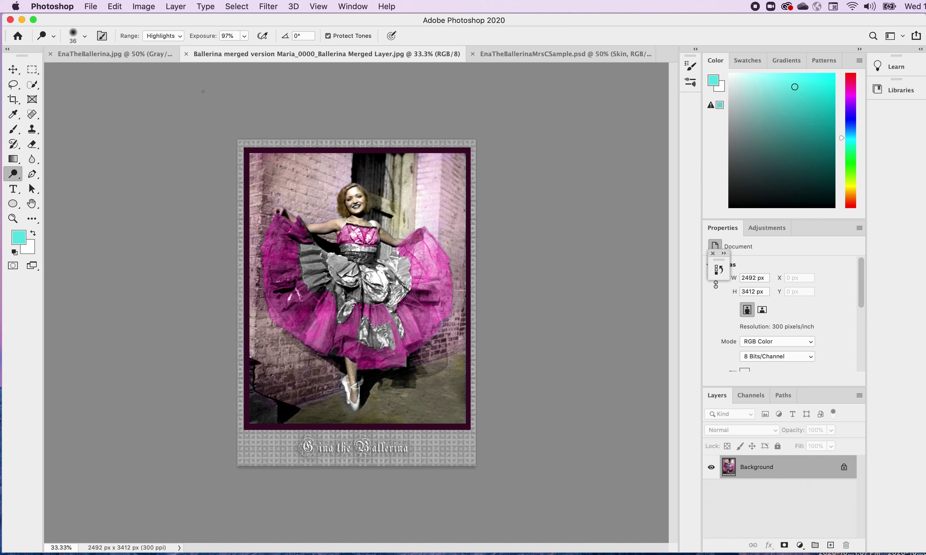
pyautogui.click(103, 53)
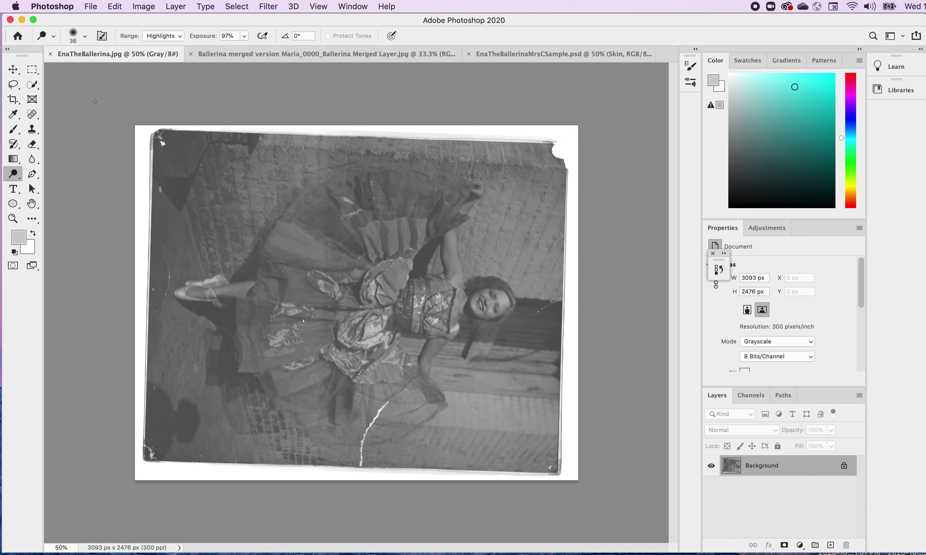
# Save the photo on the computer as MrsC-GinaTheBallerina-v1.jpg at JPEG quality 11
pyautogui.click(91, 7)
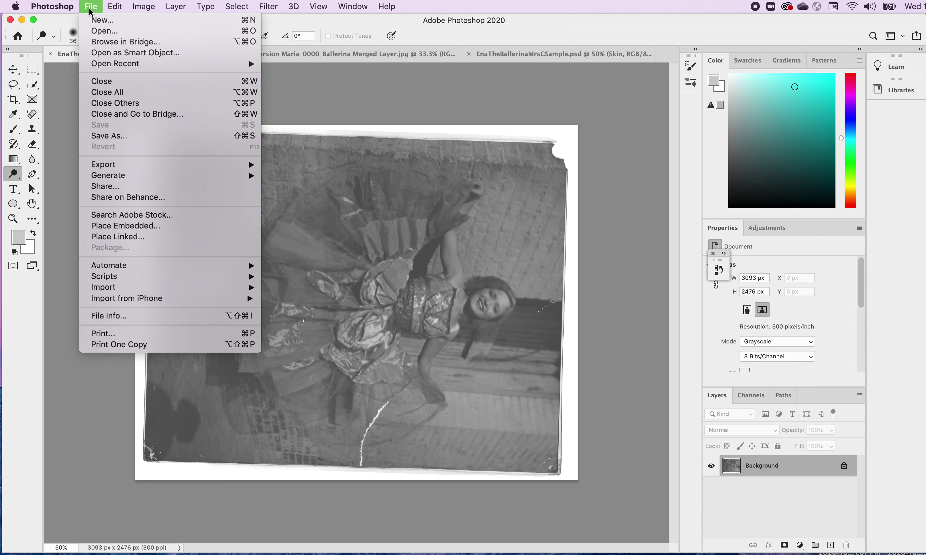
pyautogui.click(115, 141)
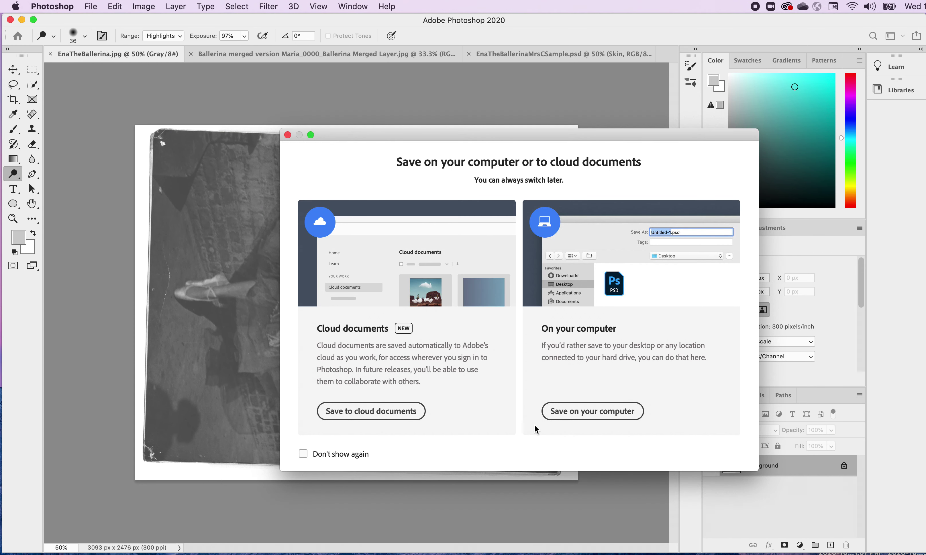
pyautogui.click(564, 414)
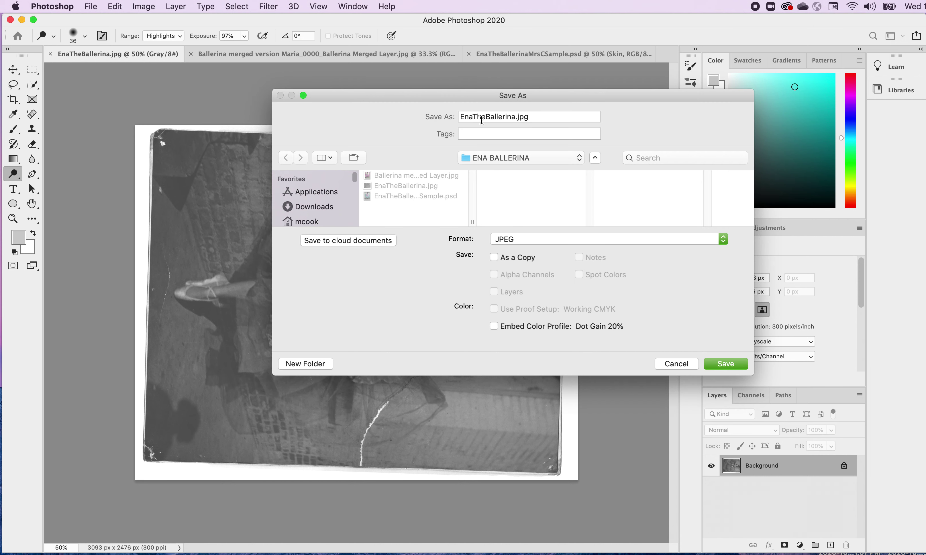
pyautogui.click(475, 117)
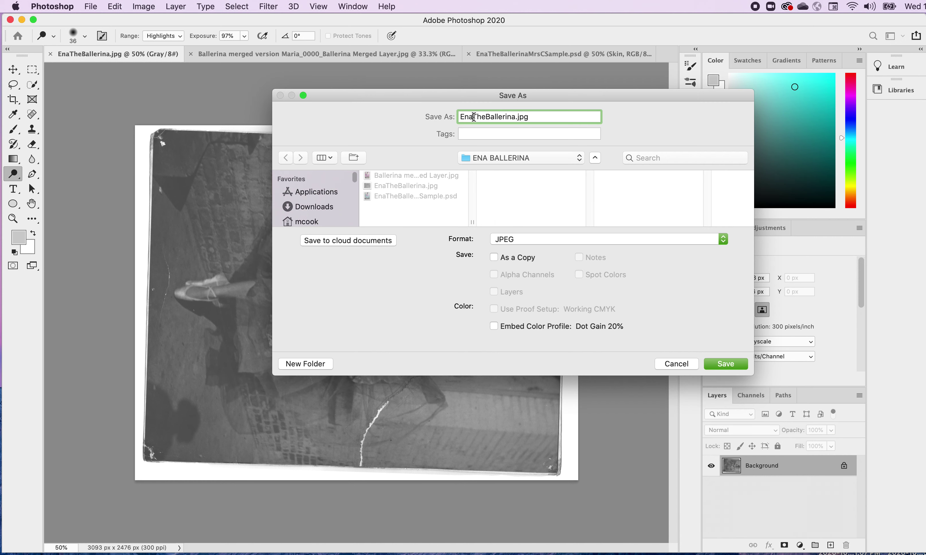
pyautogui.moveTo(475, 117); pyautogui.dragTo(455, 117)
pyautogui.write('Gina')
pyautogui.click(461, 117)
pyautogui.write('MrsC-')
pyautogui.click(541, 117)
pyautogui.write('-v1')
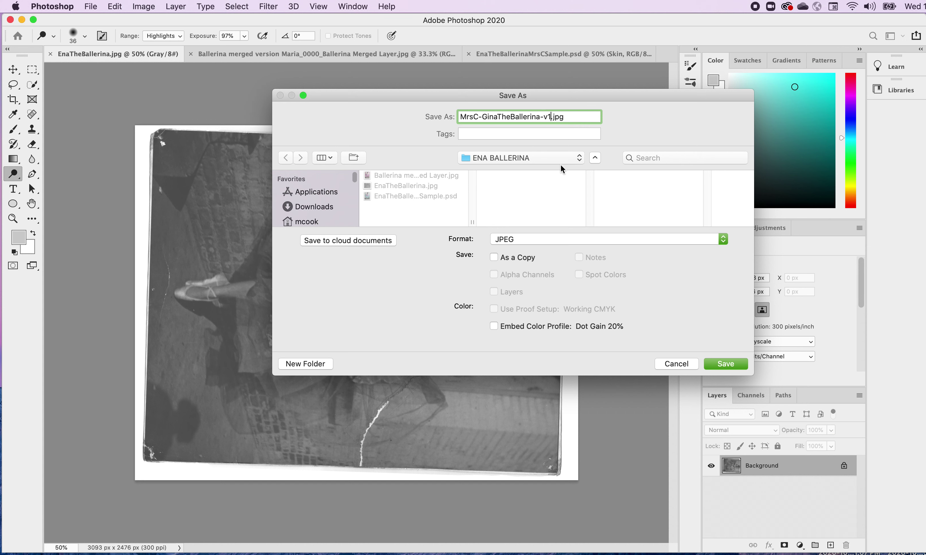
pyautogui.click(727, 364)
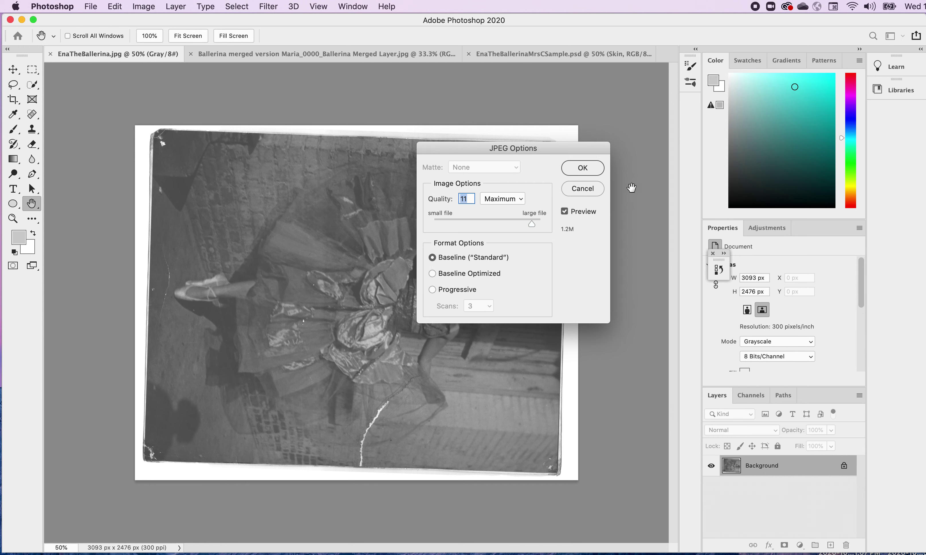
pyautogui.click(583, 169)
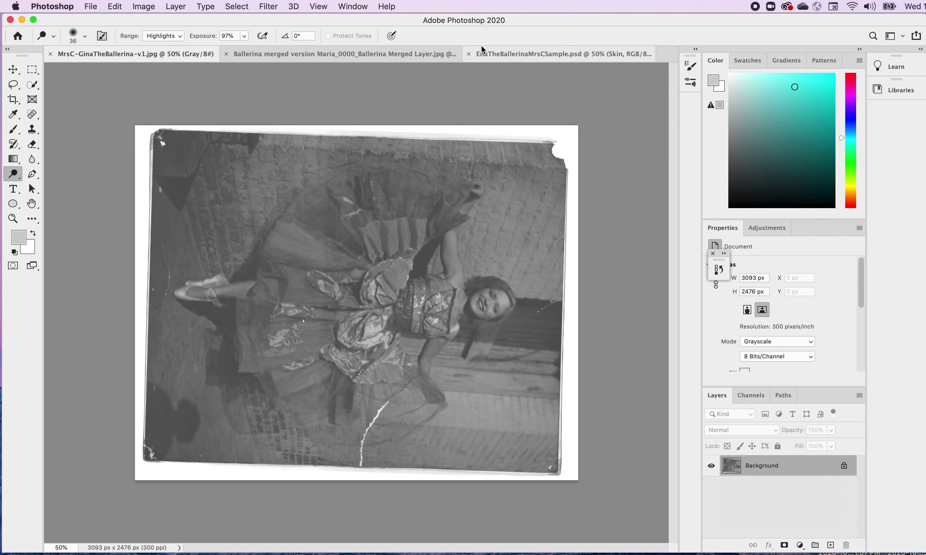
pyautogui.click(321, 55)
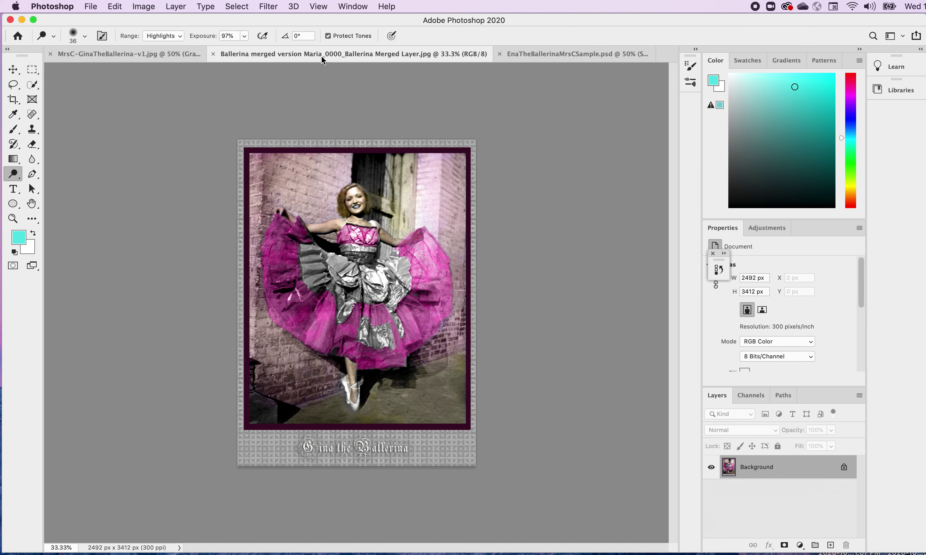
pyautogui.click(520, 55)
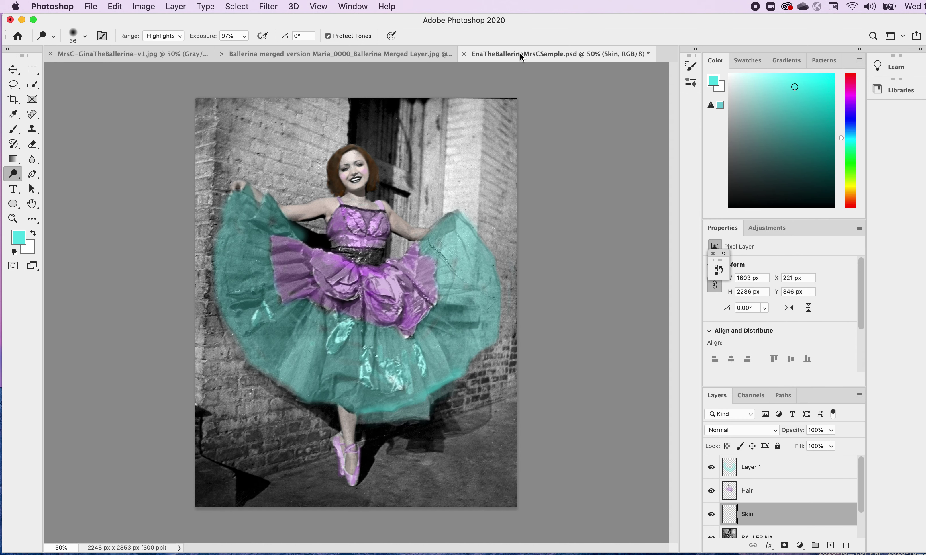
pyautogui.click(379, 55)
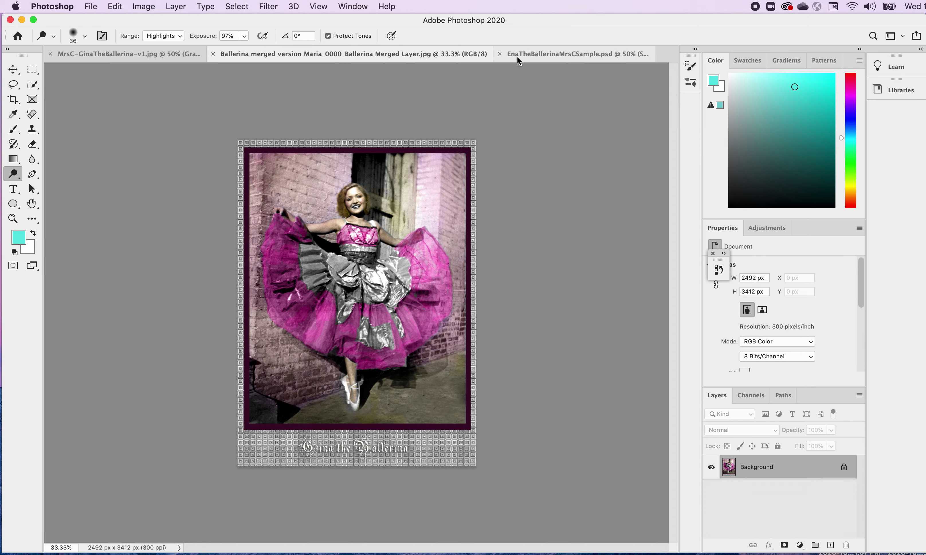
pyautogui.click(516, 53)
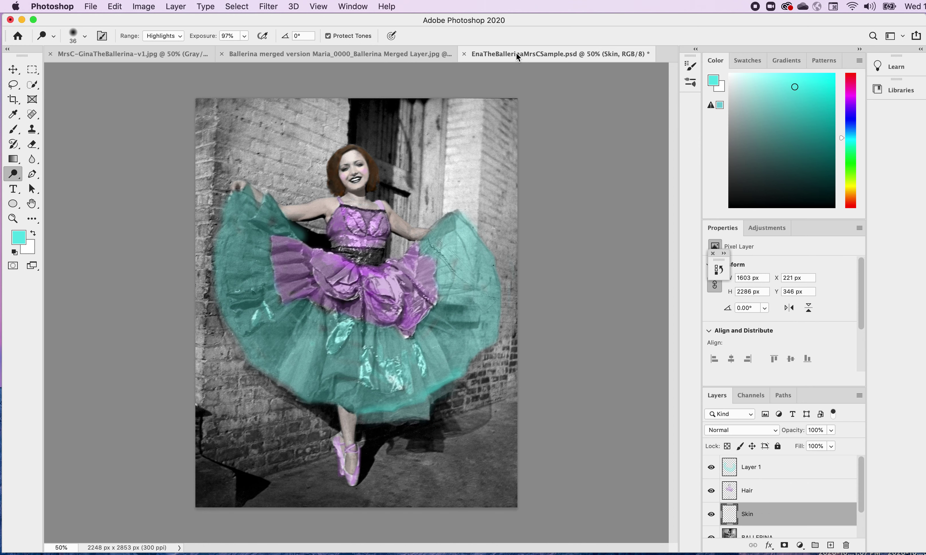
pyautogui.click(379, 56)
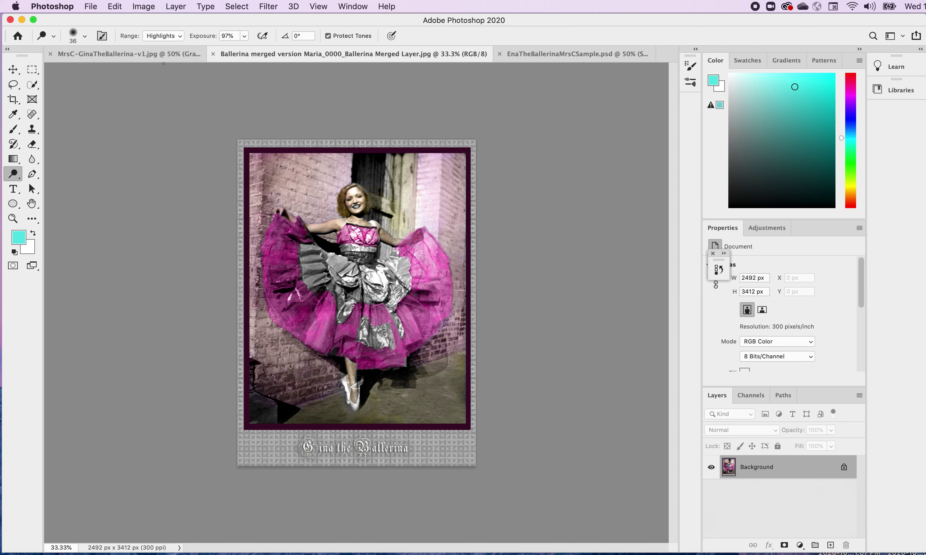
pyautogui.click(157, 55)
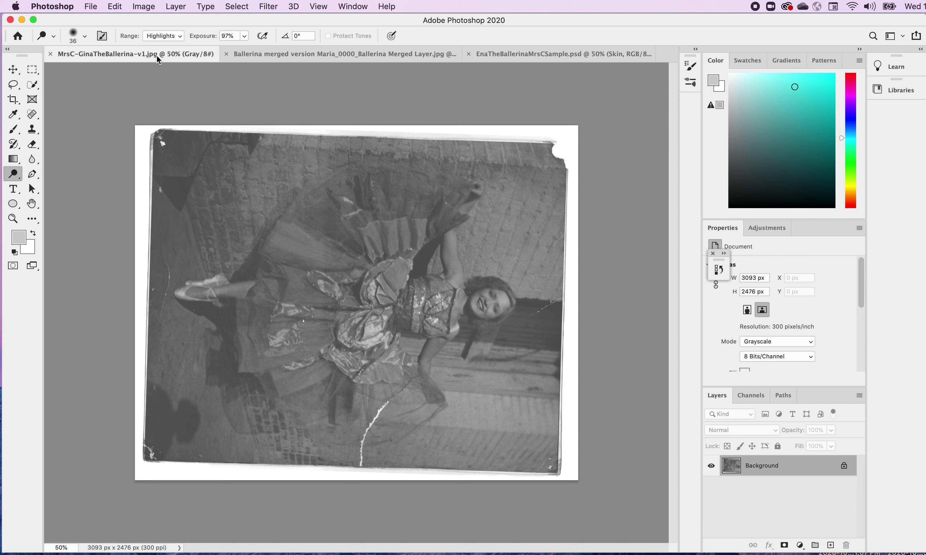
# Rotate the image 90° counter-clockwise so the ballerina stands upright at 2476 × 3093 px
pyautogui.click(145, 9)
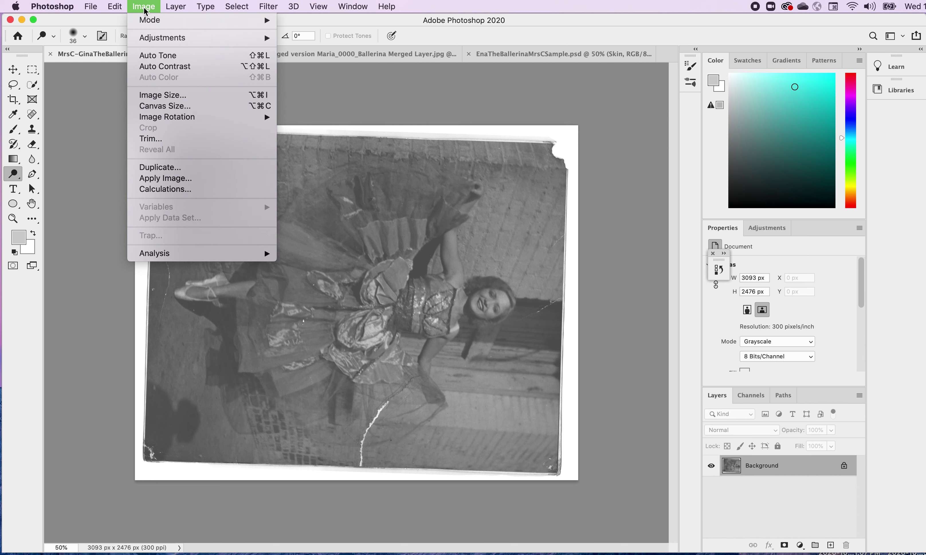
pyautogui.moveTo(181, 120)
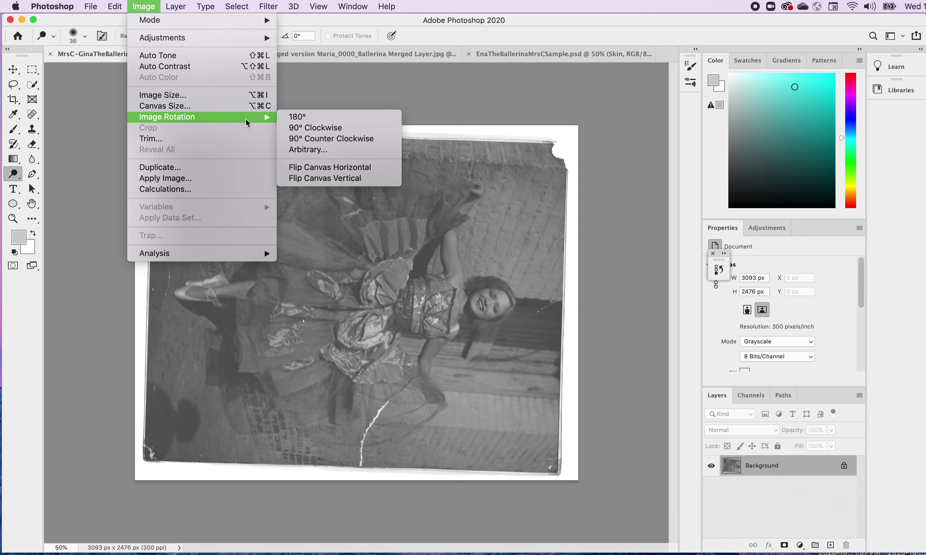
pyautogui.click(304, 139)
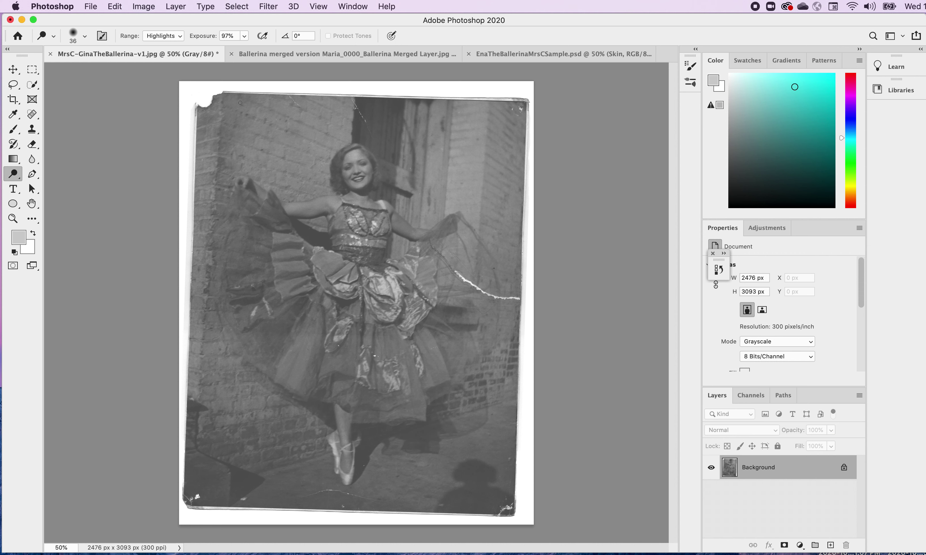
# Set the Crop tool to the 8.5 × 11 in, 300 px/in preset in portrait orientation
pyautogui.click(17, 100)
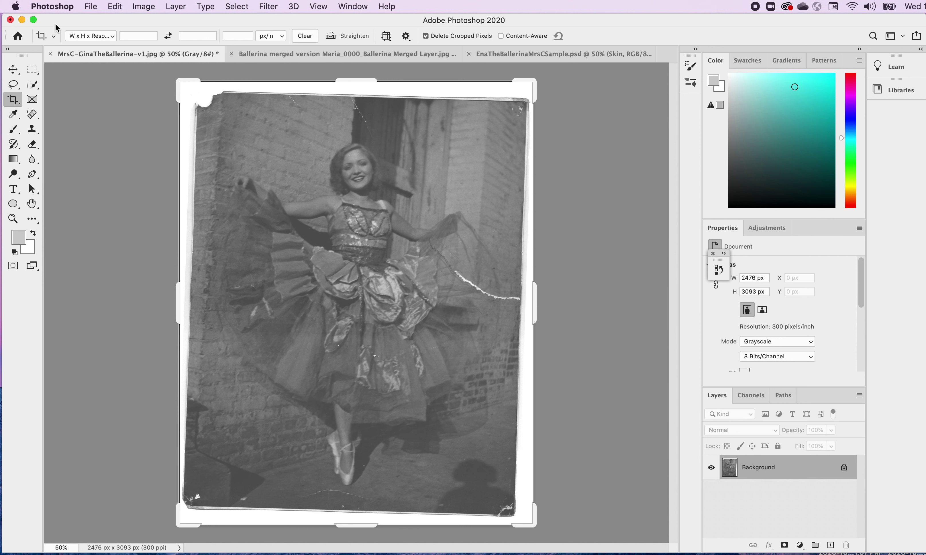
pyautogui.click(106, 35)
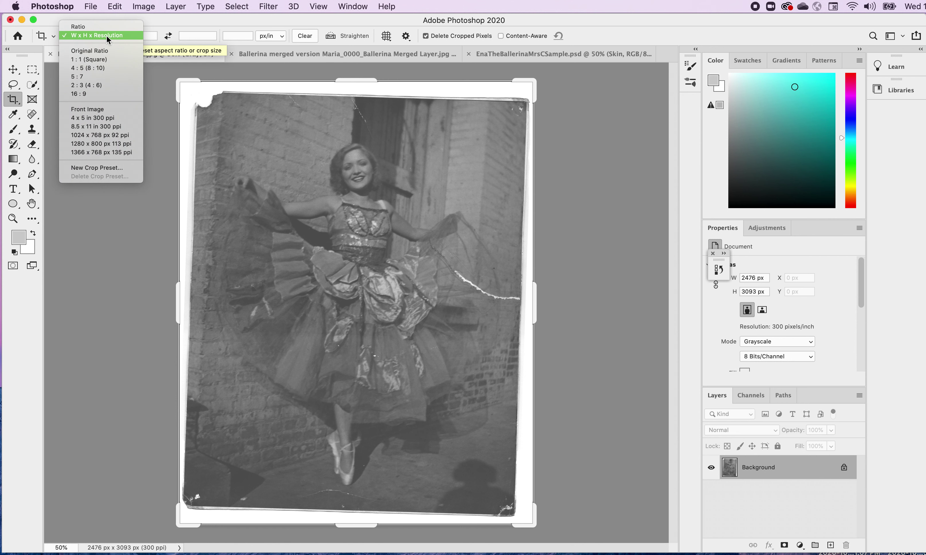
pyautogui.click(113, 128)
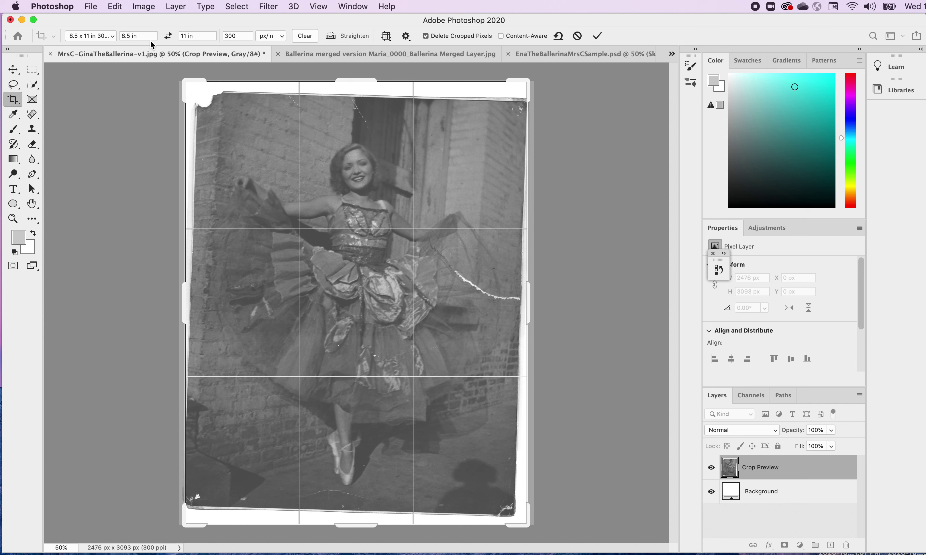
pyautogui.click(168, 36)
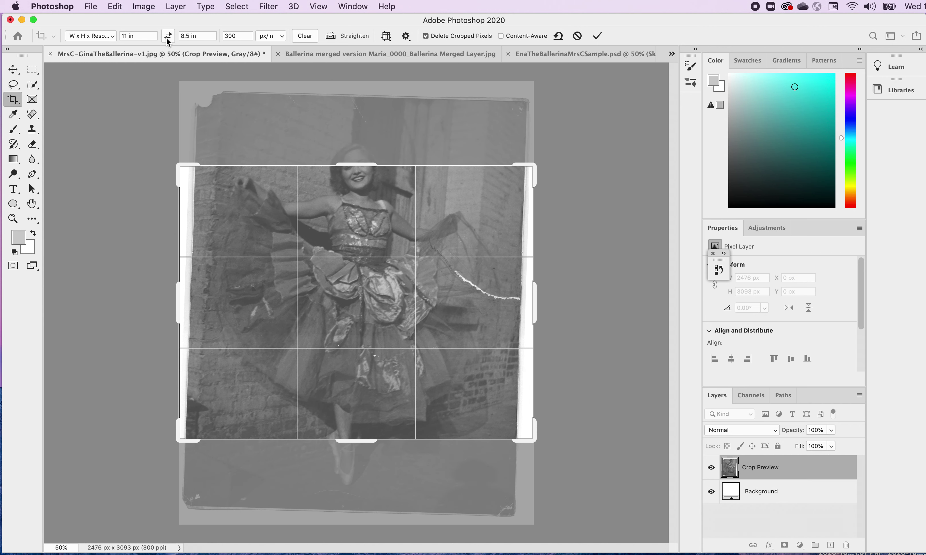
pyautogui.click(168, 37)
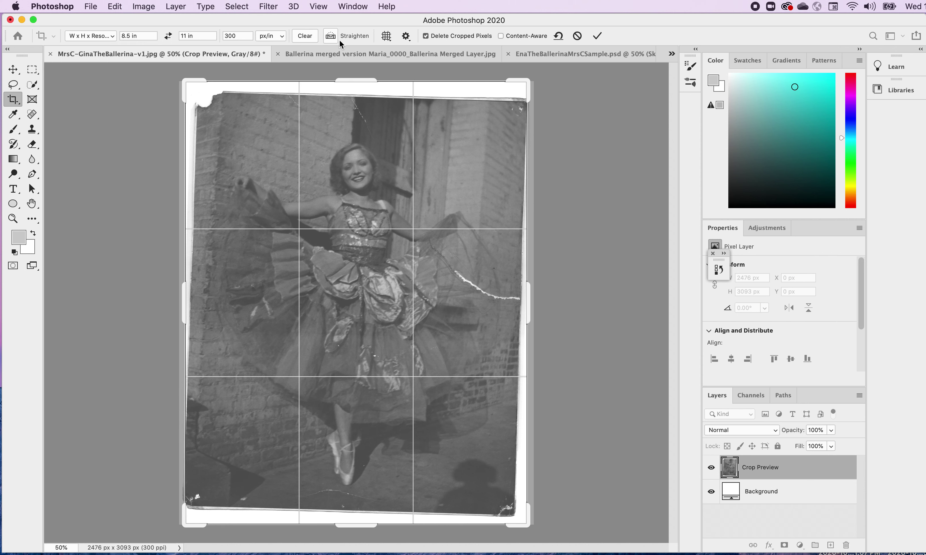
# Straighten along the photo's top edge, trim the top and bottom borders, and commit the 2550 × 3300 px crop
pyautogui.click(331, 37)
pyautogui.click(335, 39)
pyautogui.moveTo(225, 95); pyautogui.dragTo(518, 102)
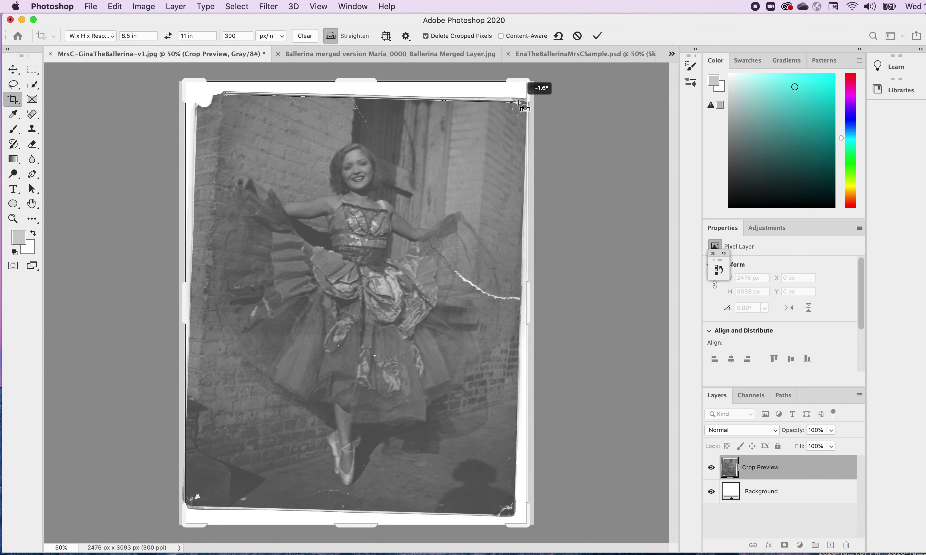
pyautogui.moveTo(519, 103); pyautogui.dragTo(518, 101)
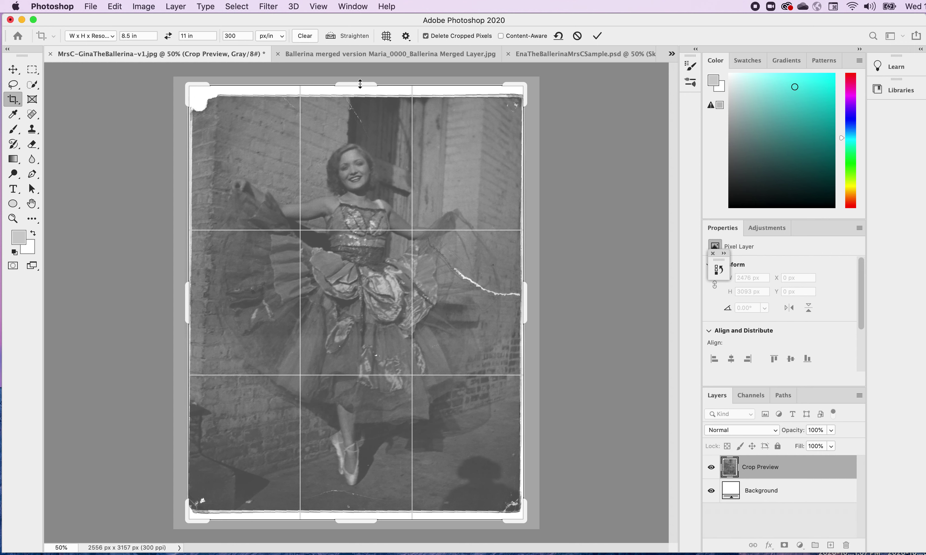
pyautogui.moveTo(360, 85); pyautogui.dragTo(362, 90)
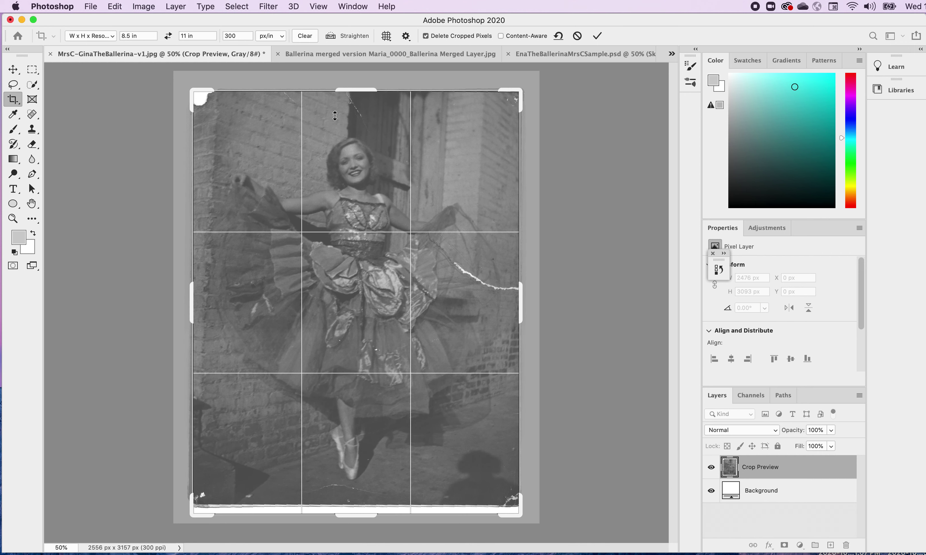
pyautogui.moveTo(355, 514); pyautogui.dragTo(354, 512)
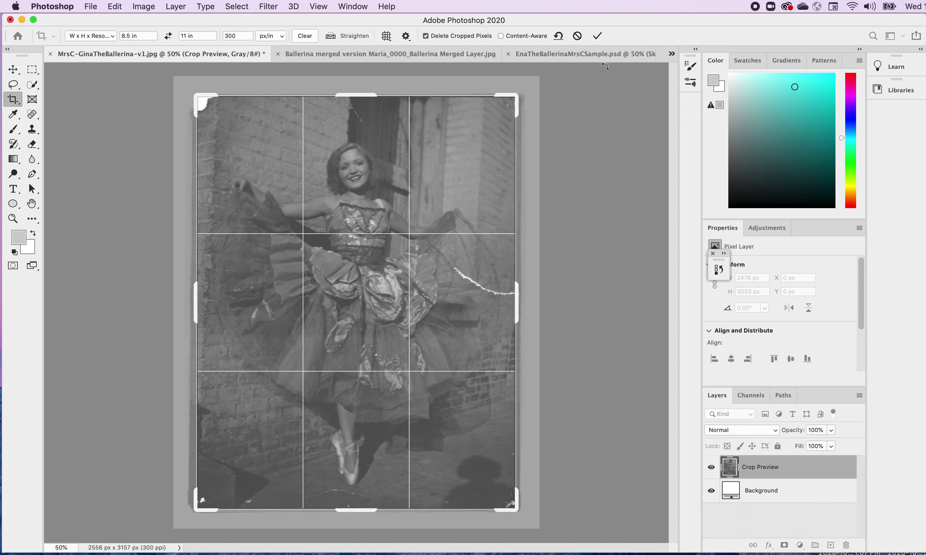
pyautogui.click(598, 35)
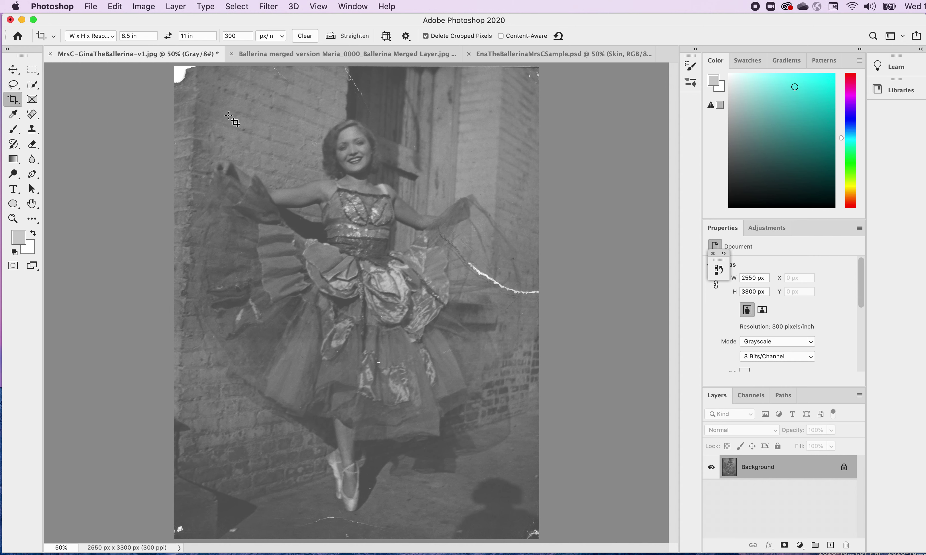
# Open Levels and set input levels to 65 shadows, 1.21 midtones and 155 highlights
pyautogui.click(146, 11)
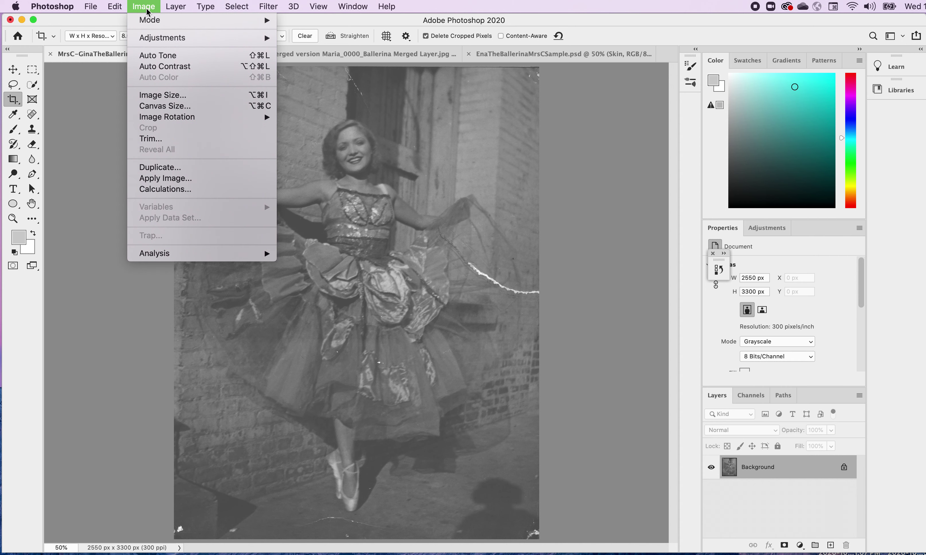
pyautogui.moveTo(159, 39)
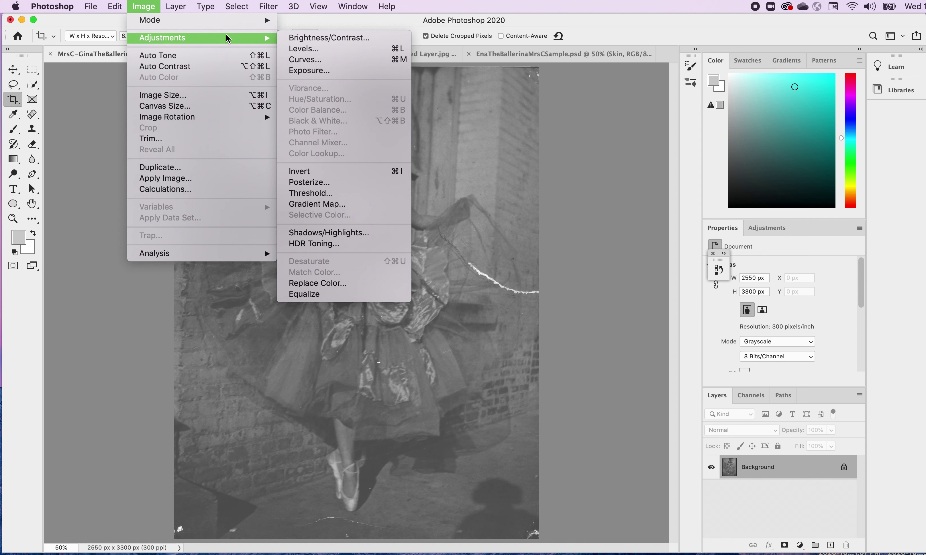
pyautogui.click(310, 51)
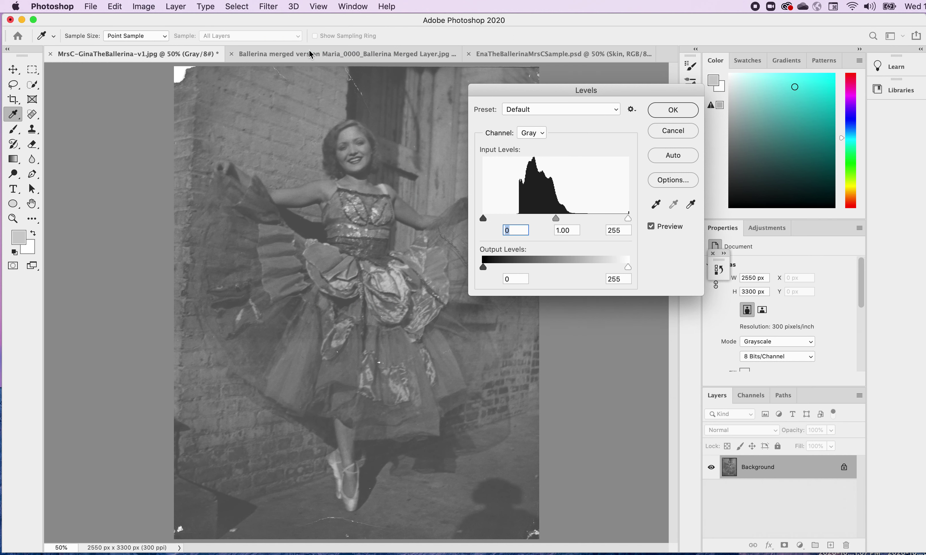
pyautogui.moveTo(603, 91); pyautogui.dragTo(588, 80)
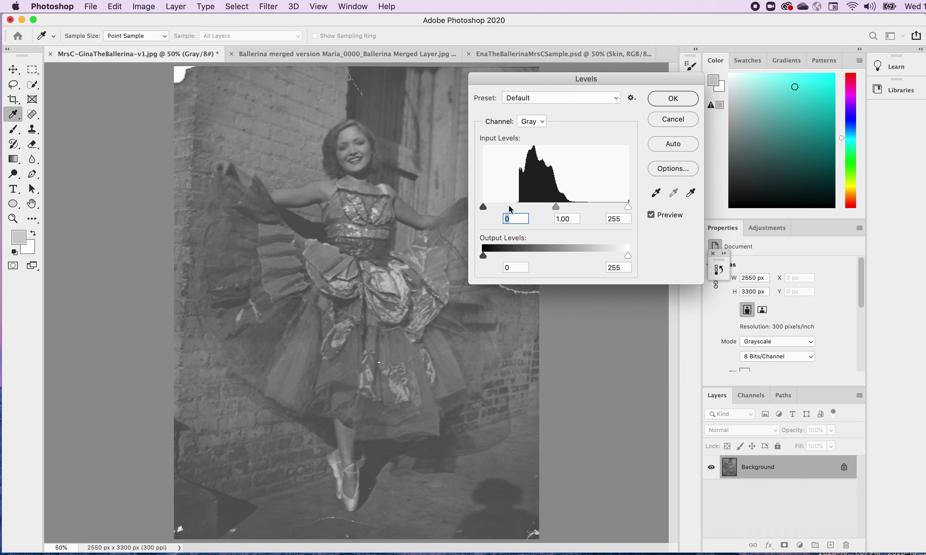
pyautogui.moveTo(483, 207); pyautogui.dragTo(520, 205)
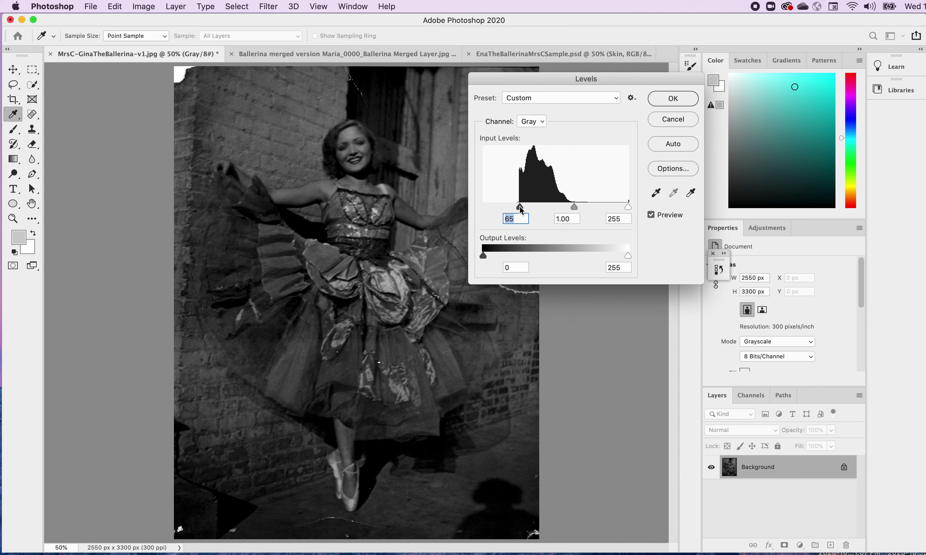
pyautogui.moveTo(629, 207); pyautogui.dragTo(571, 205)
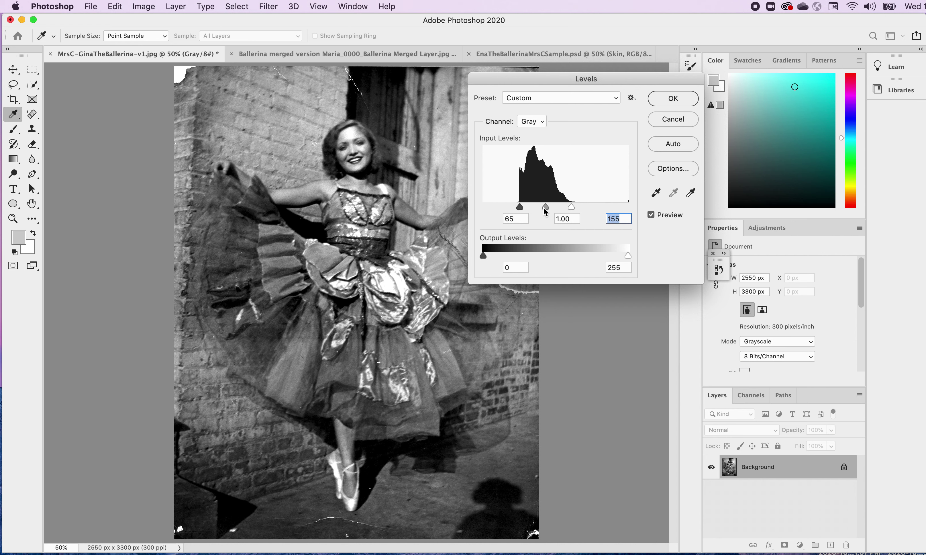
pyautogui.moveTo(545, 207); pyautogui.dragTo(542, 207)
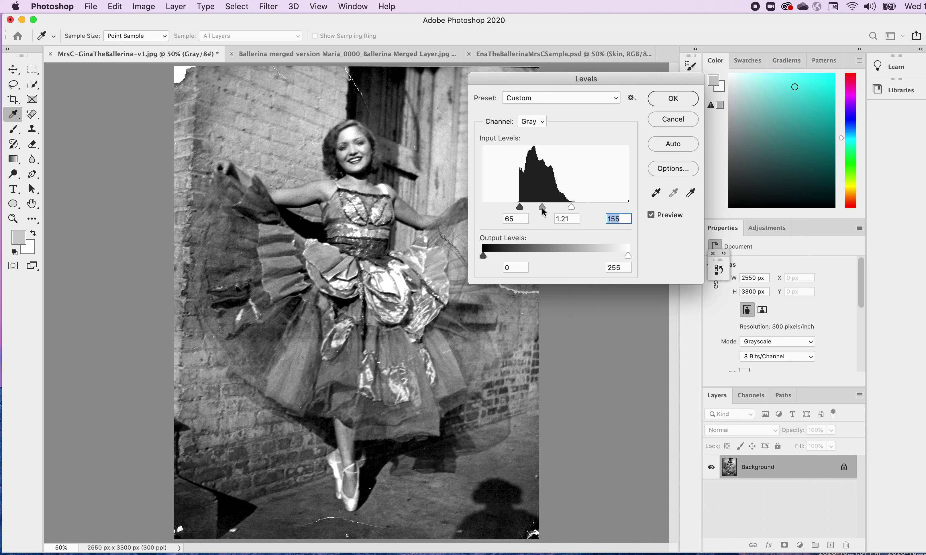
pyautogui.moveTo(541, 207)
pyautogui.mouseDown()
pyautogui.moveTo(553, 206)
pyautogui.moveTo(543, 206)
pyautogui.mouseUp()
pyautogui.hotkey('shift', 'Tab')
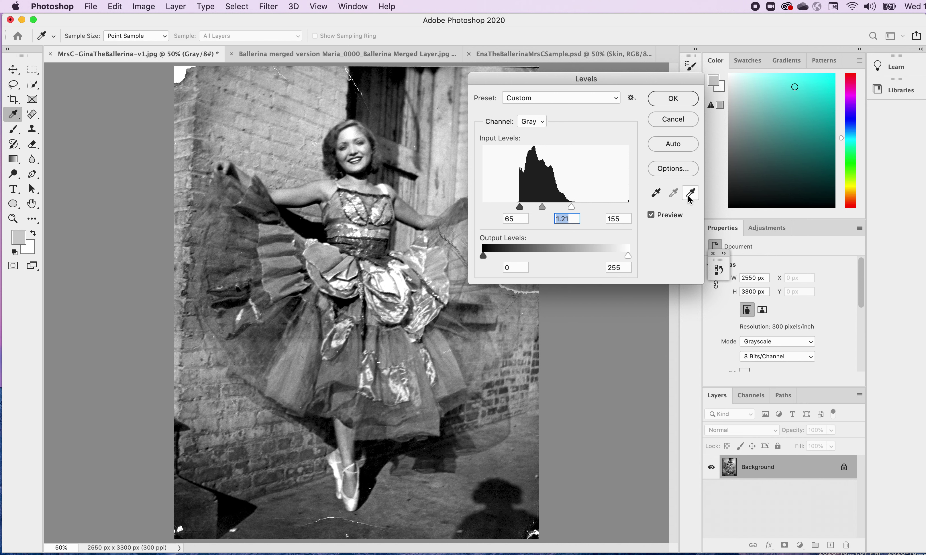
# Sample the black point from a shadow and the white point from a highlight, then set white input to 147
pyautogui.click(656, 193)
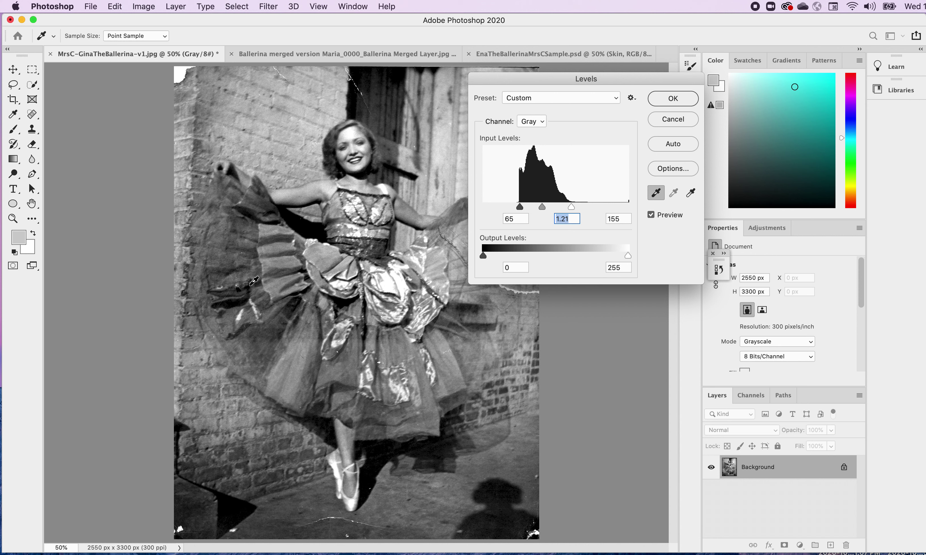
pyautogui.click(307, 227)
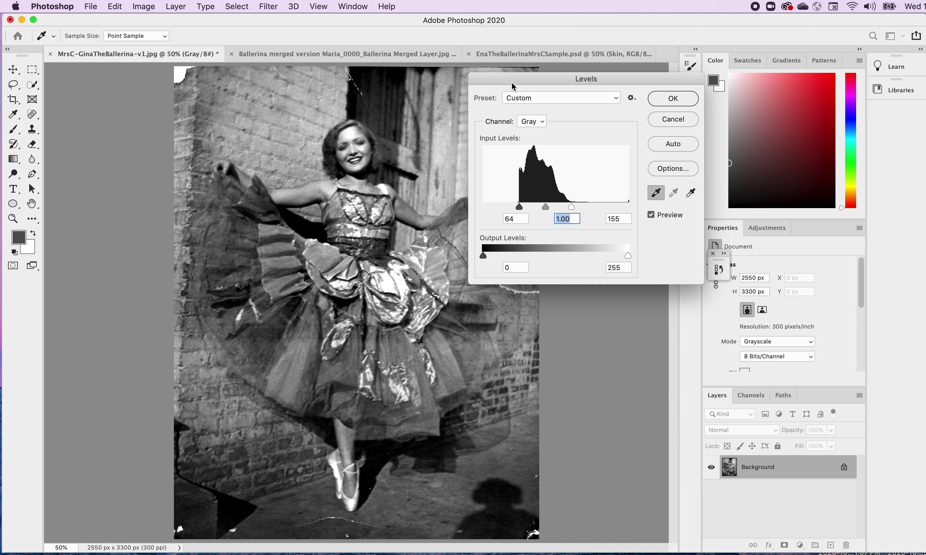
pyautogui.moveTo(513, 82); pyautogui.dragTo(594, 99)
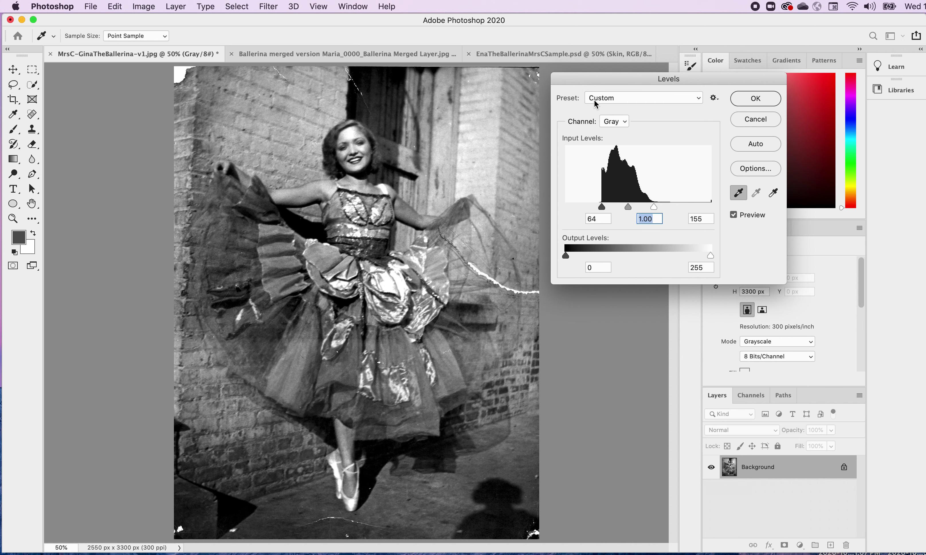
pyautogui.click(773, 193)
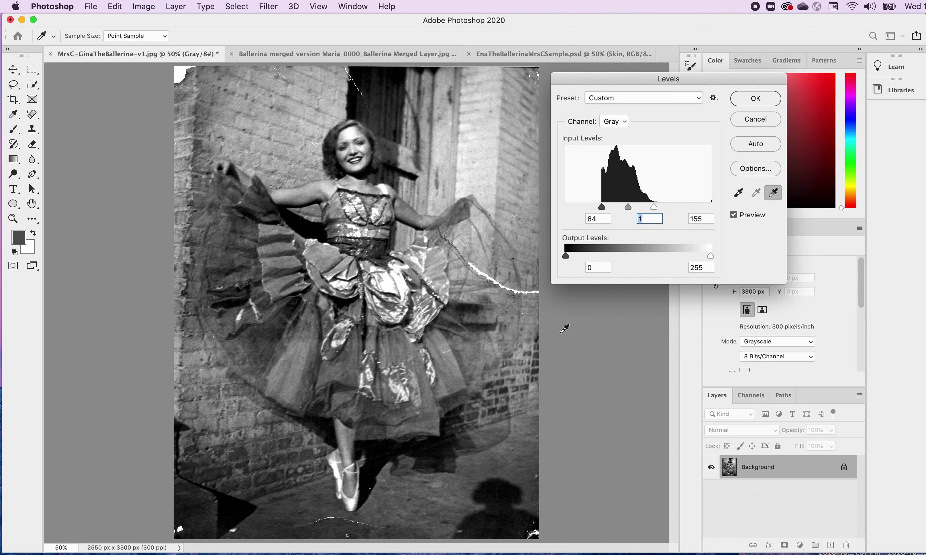
pyautogui.click(180, 73)
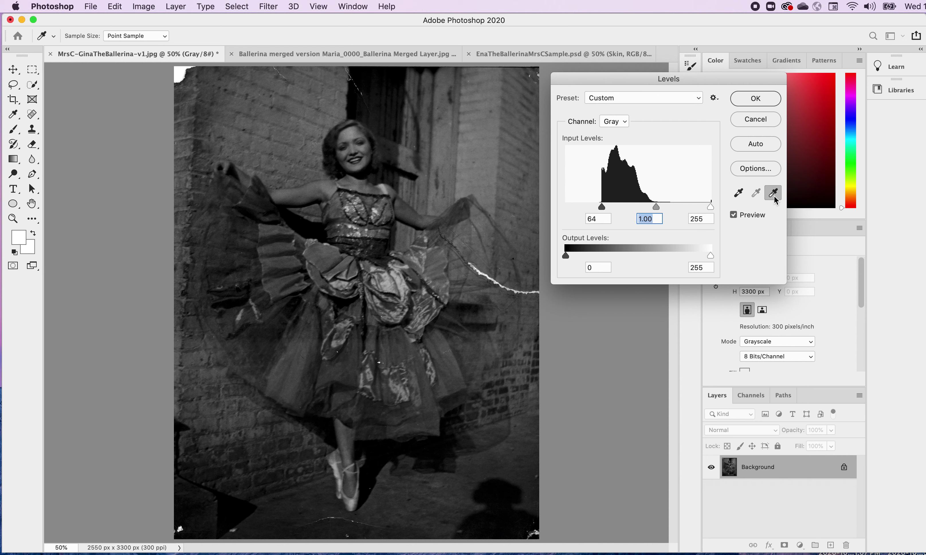
pyautogui.click(381, 210)
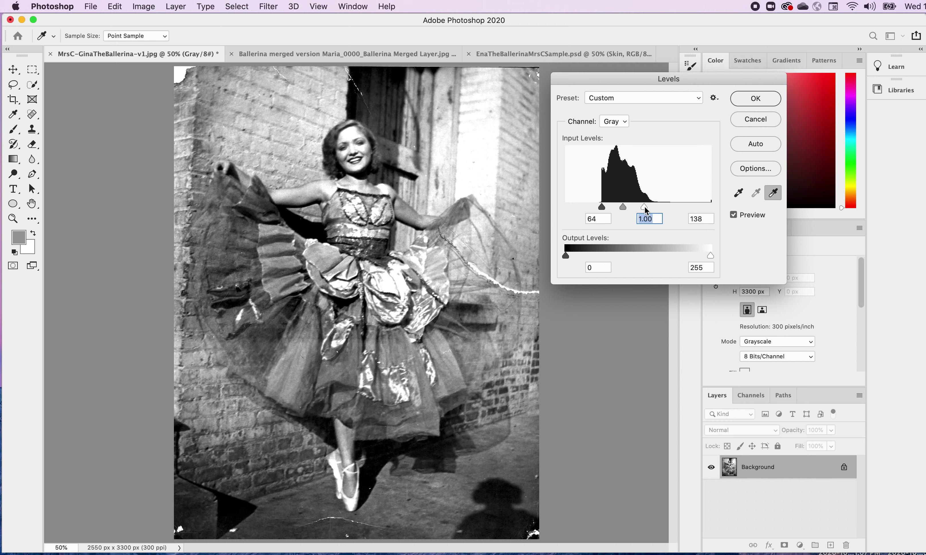
pyautogui.moveTo(646, 207); pyautogui.dragTo(650, 208)
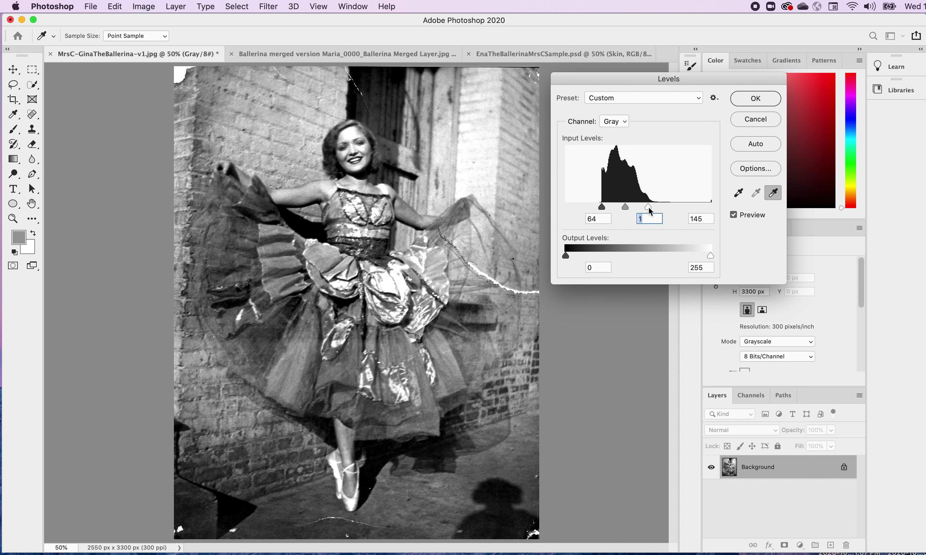
pyautogui.press('Tab')
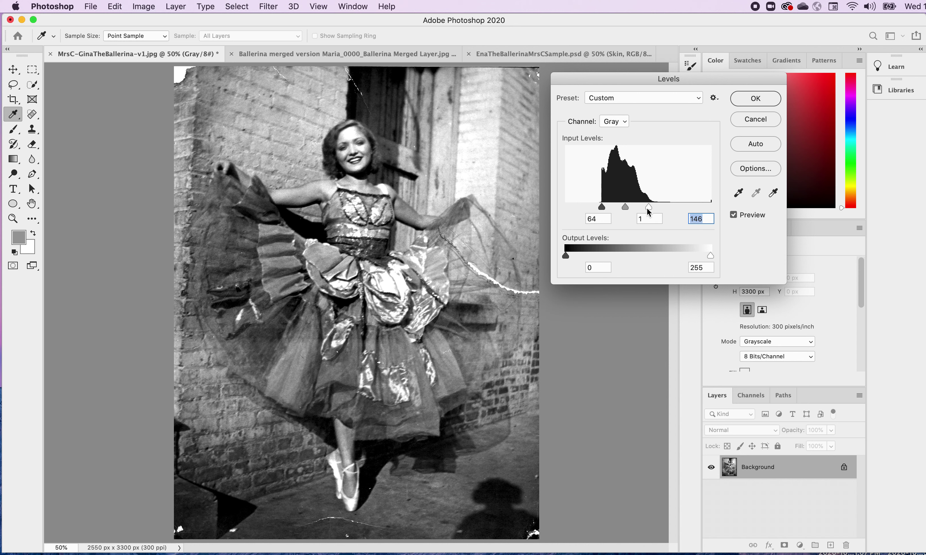
pyautogui.moveTo(649, 207); pyautogui.dragTo(650, 208)
# Apply the Levels correction and switch to the Lasso tool
pyautogui.click(756, 103)
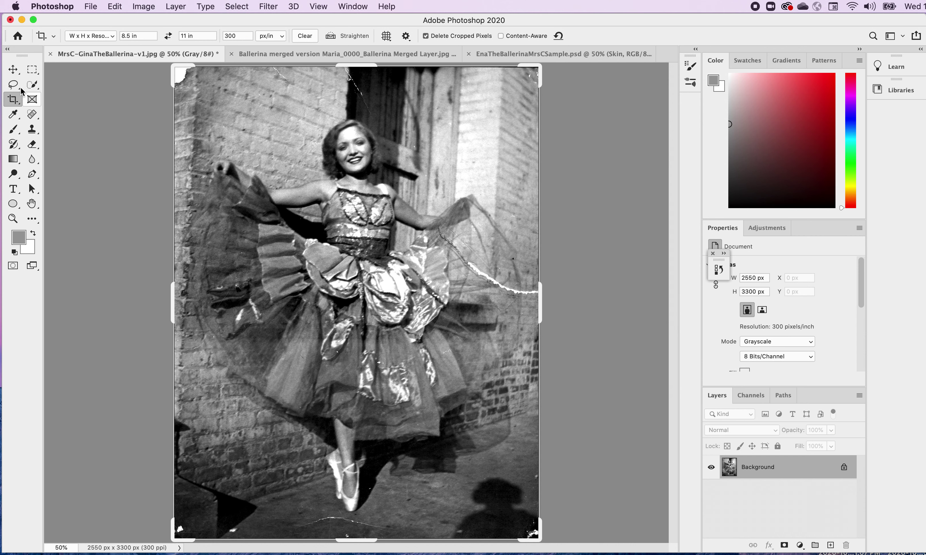
pyautogui.click(13, 72)
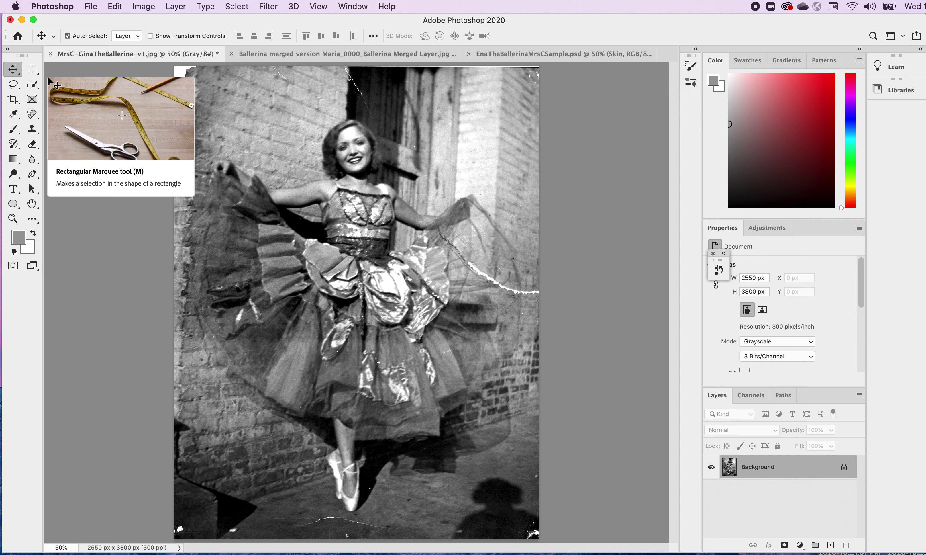
pyautogui.click(36, 117)
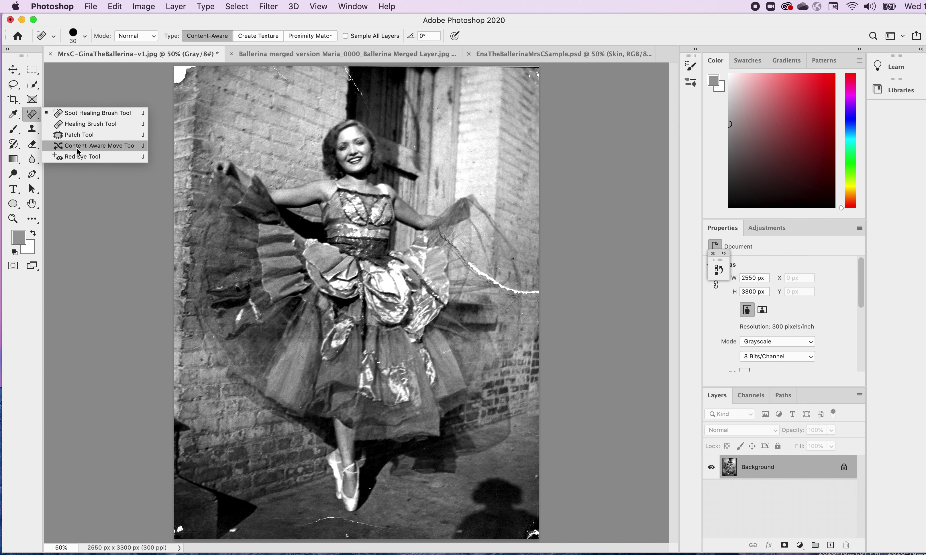
pyautogui.click(35, 117)
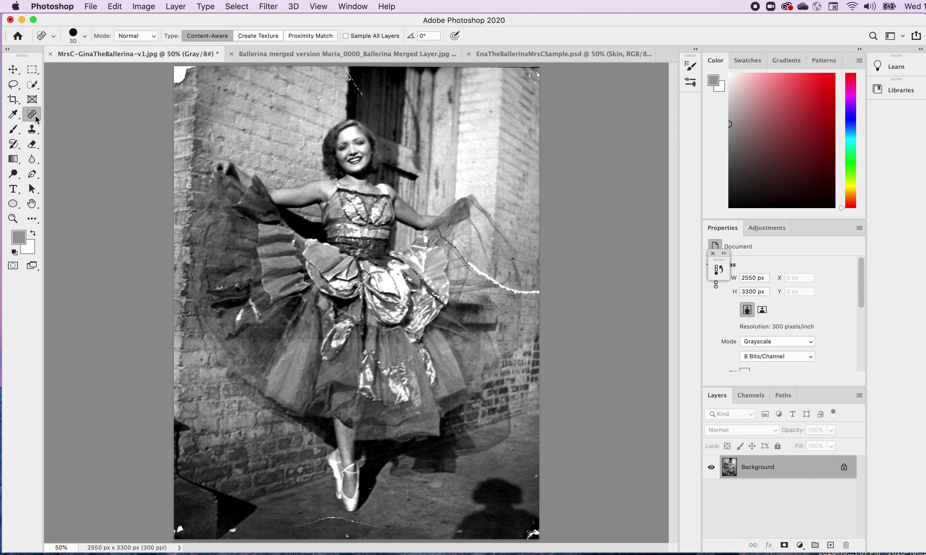
pyautogui.click(15, 87)
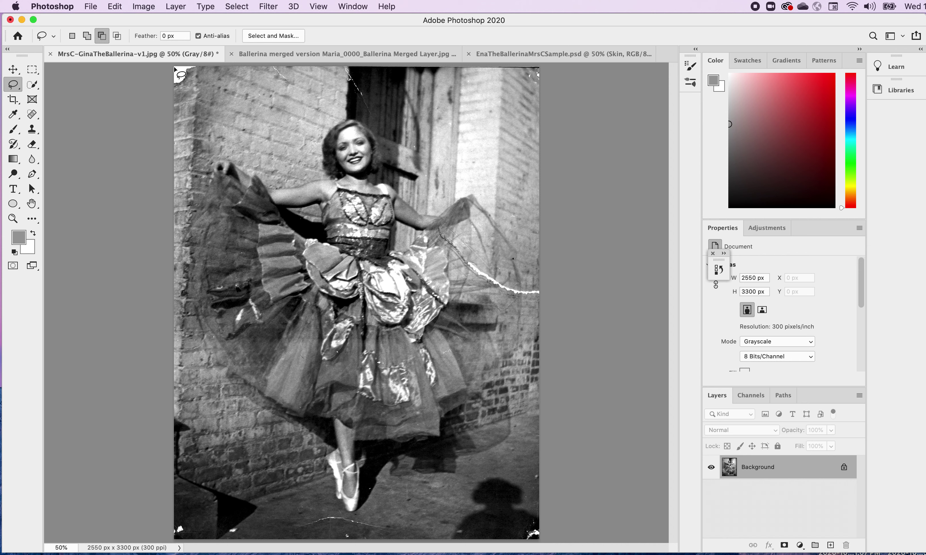
# Lasso the damaged top-left corner, Content-Aware fill it, and deselect
pyautogui.moveTo(173, 68)
pyautogui.mouseDown()
pyautogui.moveTo(176, 86)
pyautogui.moveTo(201, 66)
pyautogui.moveTo(174, 67)
pyautogui.mouseUp()
pyautogui.click(147, 7)
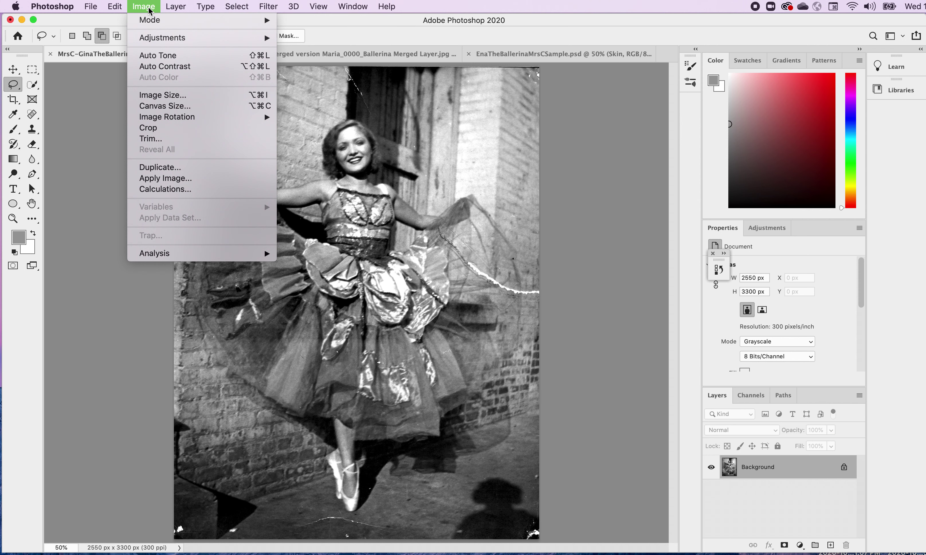
pyautogui.moveTo(123, 11)
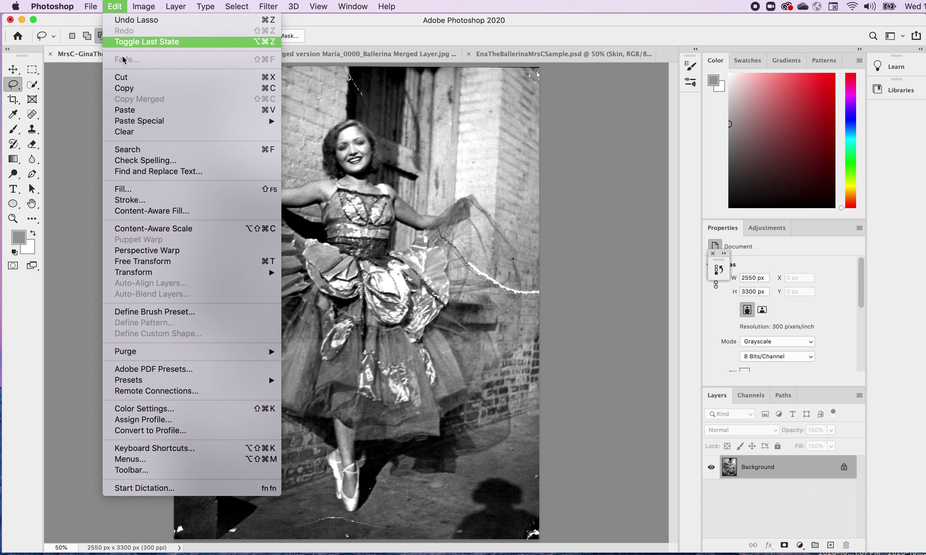
pyautogui.click(126, 192)
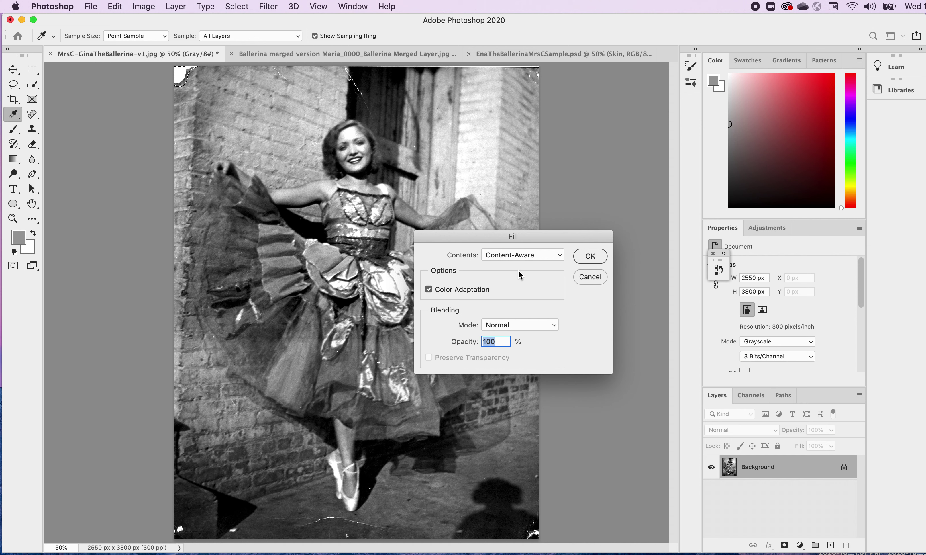
pyautogui.click(590, 256)
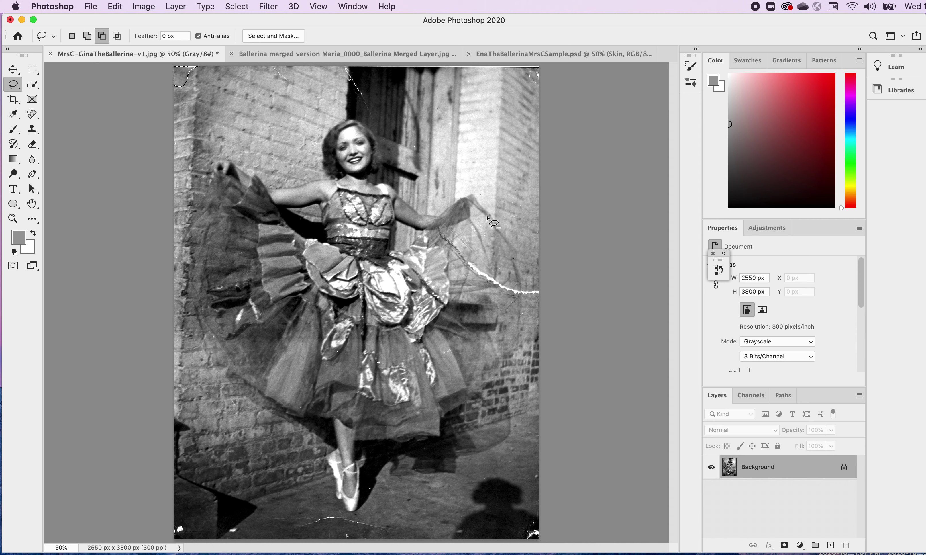
pyautogui.press('super+d')
# Zoom to 100% near the feet and lasso the white spot at the bottom-left edge
pyautogui.press('super+equal')
pyautogui.press('super+equal')
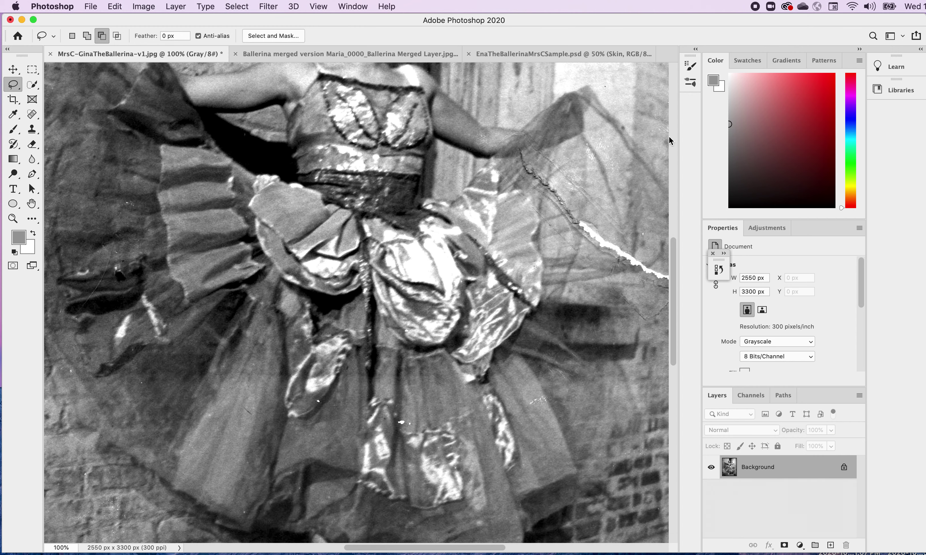
pyautogui.moveTo(673, 288); pyautogui.dragTo(656, 194)
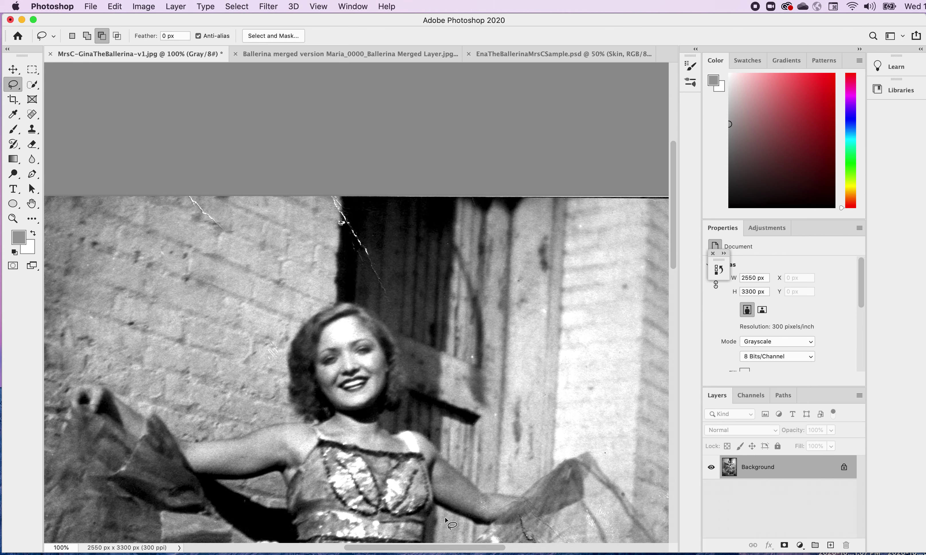
pyautogui.moveTo(468, 548); pyautogui.dragTo(445, 551)
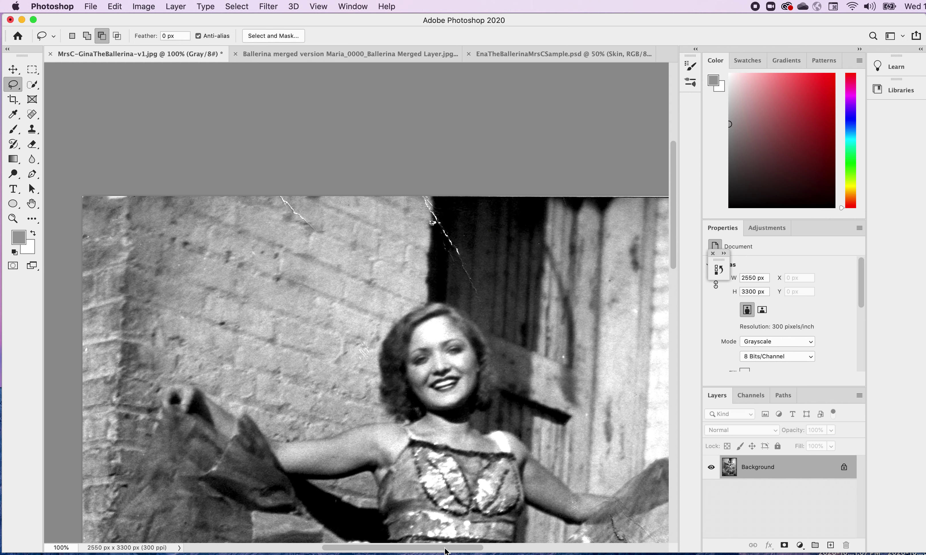
pyautogui.click(319, 6)
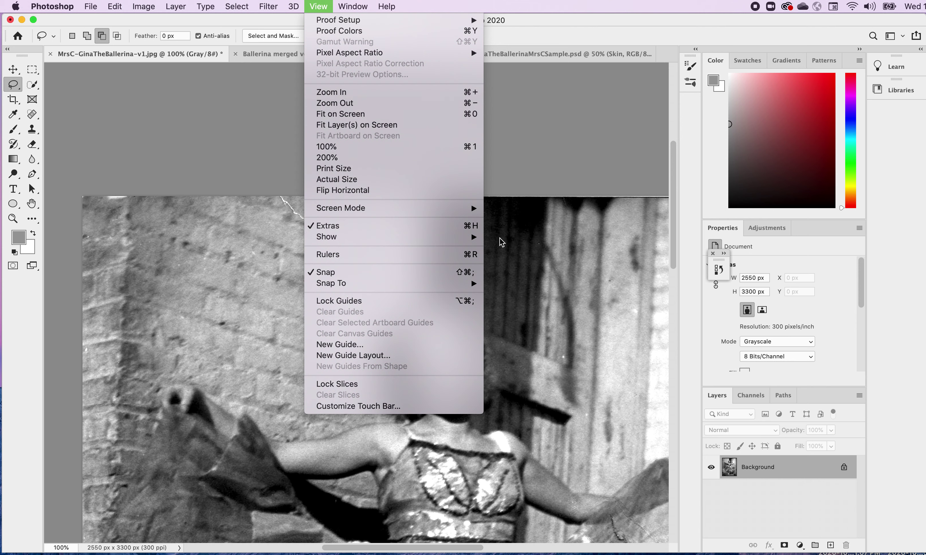
pyautogui.click(504, 245)
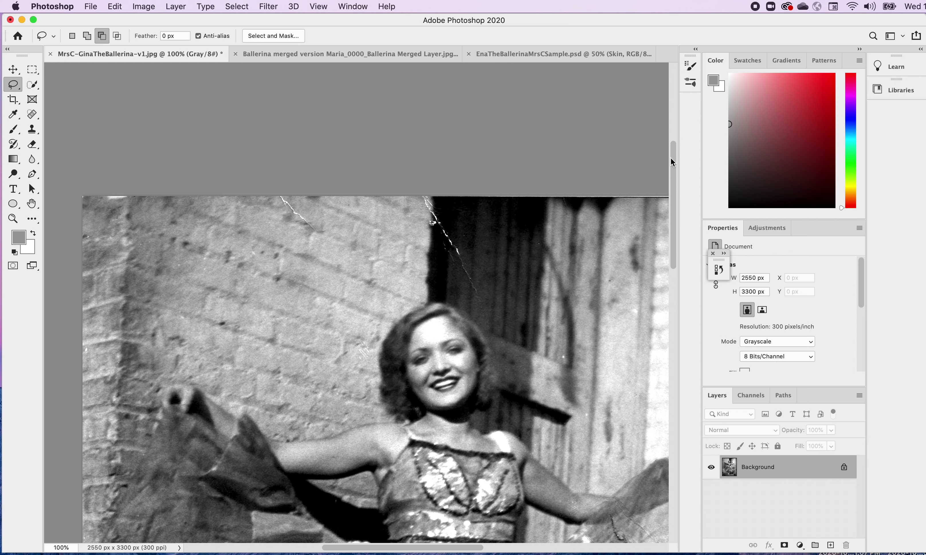
pyautogui.moveTo(672, 159); pyautogui.dragTo(670, 152)
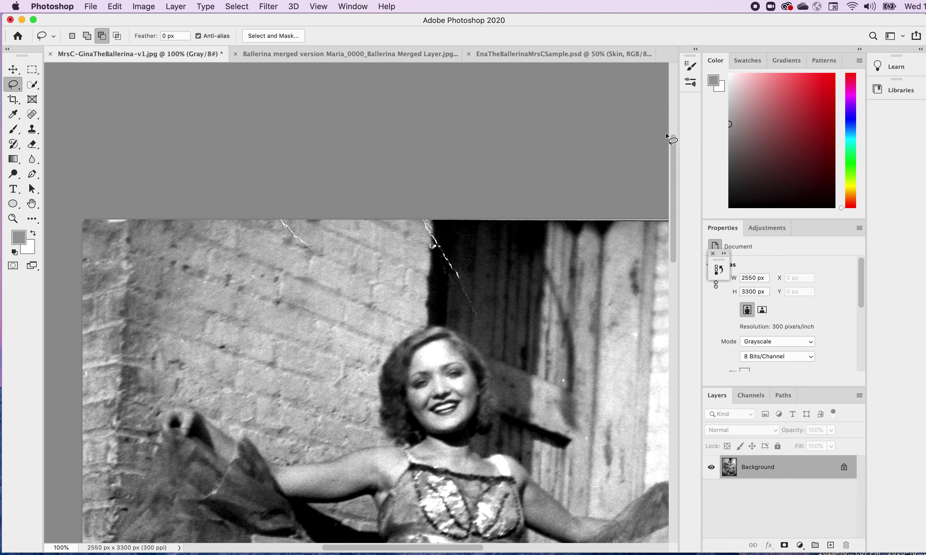
pyautogui.moveTo(674, 157); pyautogui.dragTo(679, 347)
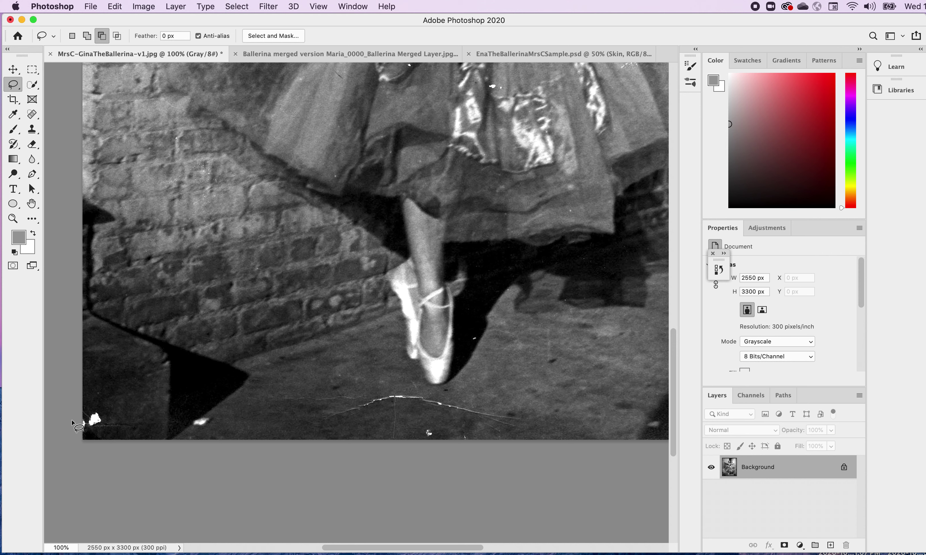
pyautogui.moveTo(82, 407)
pyautogui.mouseDown()
pyautogui.moveTo(110, 409)
pyautogui.moveTo(109, 423)
pyautogui.moveTo(80, 438)
pyautogui.moveTo(81, 408)
pyautogui.mouseUp()
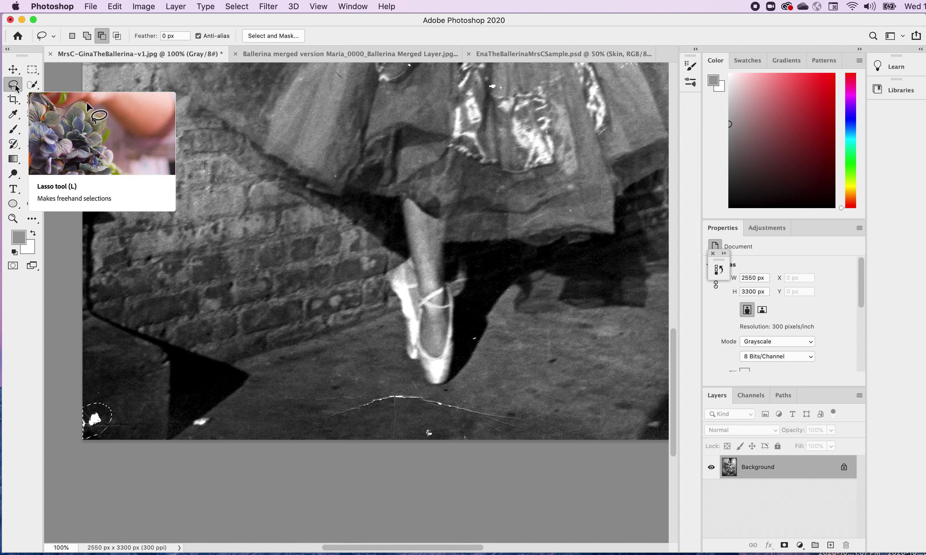
# Content-Aware fill the selected spot and deselect
pyautogui.click(115, 7)
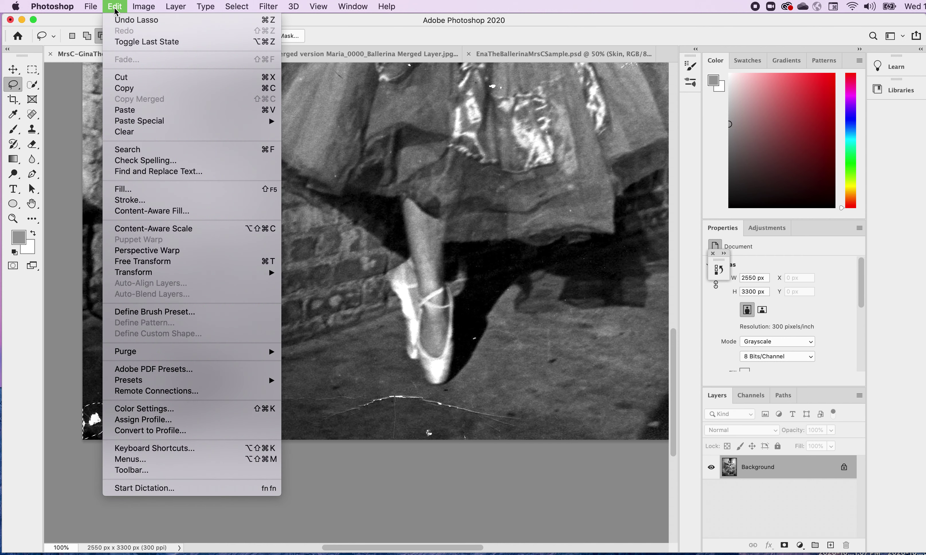
pyautogui.click(124, 192)
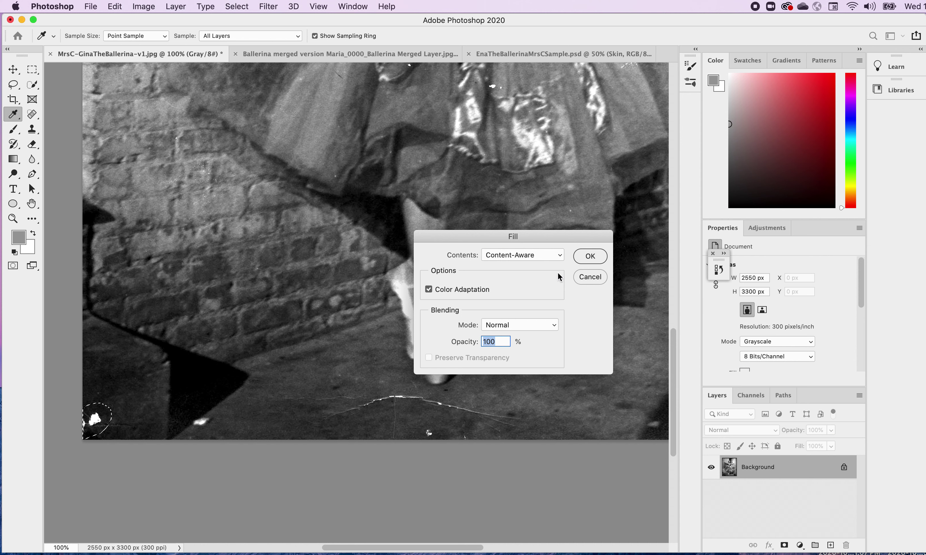
pyautogui.click(590, 256)
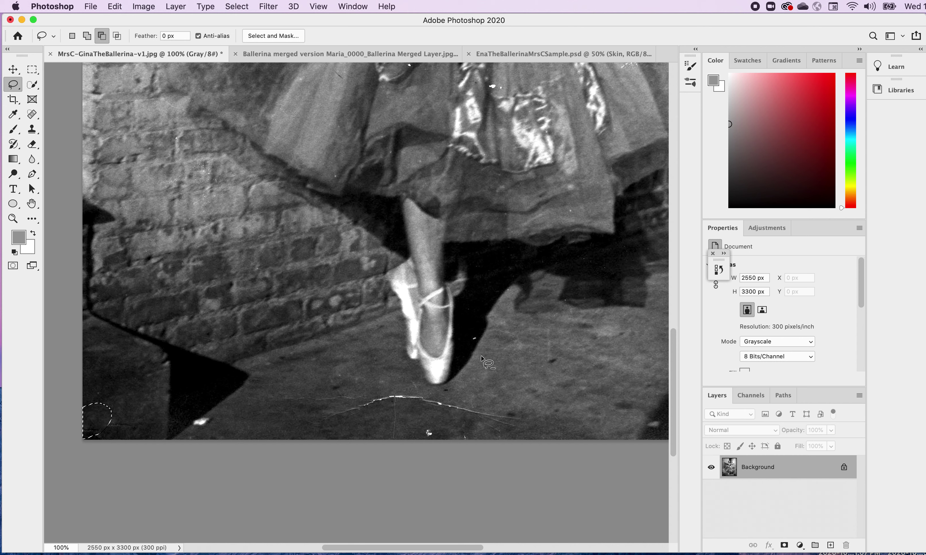
pyautogui.press('super+d')
pyautogui.click(237, 8)
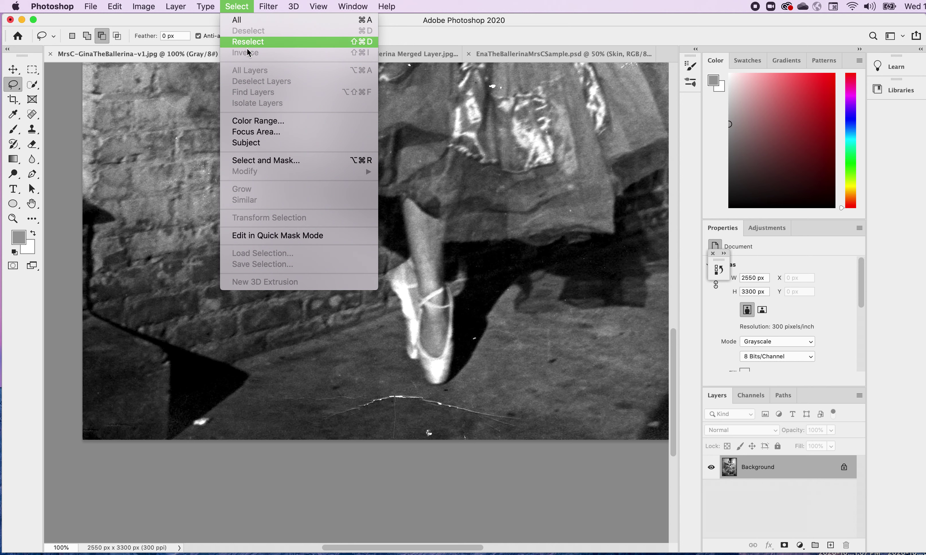
pyautogui.click(425, 160)
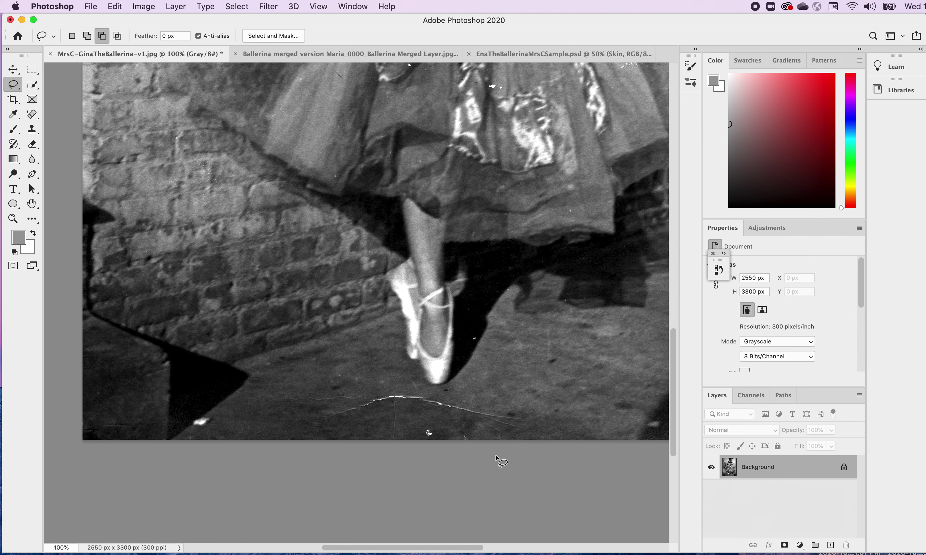
# Scroll right and lasso the white damaged patch at the photo's bottom-right corner
pyautogui.moveTo(405, 551); pyautogui.dragTo(473, 551)
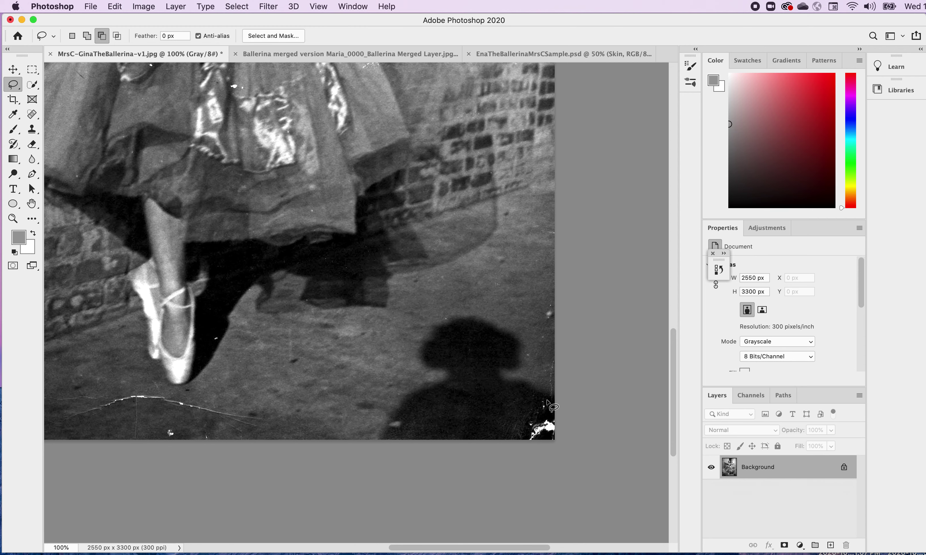
pyautogui.moveTo(555, 403)
pyautogui.mouseDown()
pyautogui.moveTo(529, 401)
pyautogui.moveTo(512, 436)
pyautogui.moveTo(559, 443)
pyautogui.moveTo(554, 403)
pyautogui.mouseUp()
pyautogui.click(115, 8)
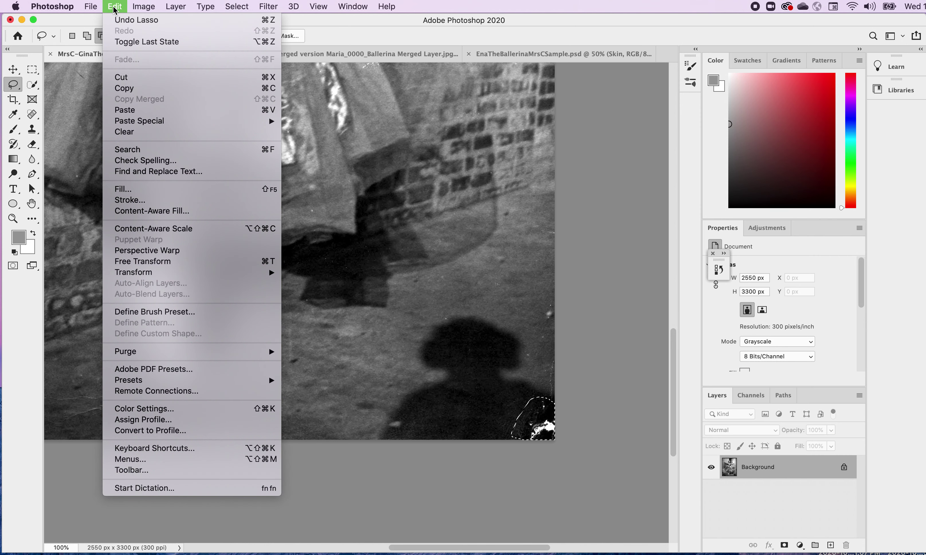
# Fill the corner selection using Content-Aware contents, then deselect
pyautogui.click(125, 189)
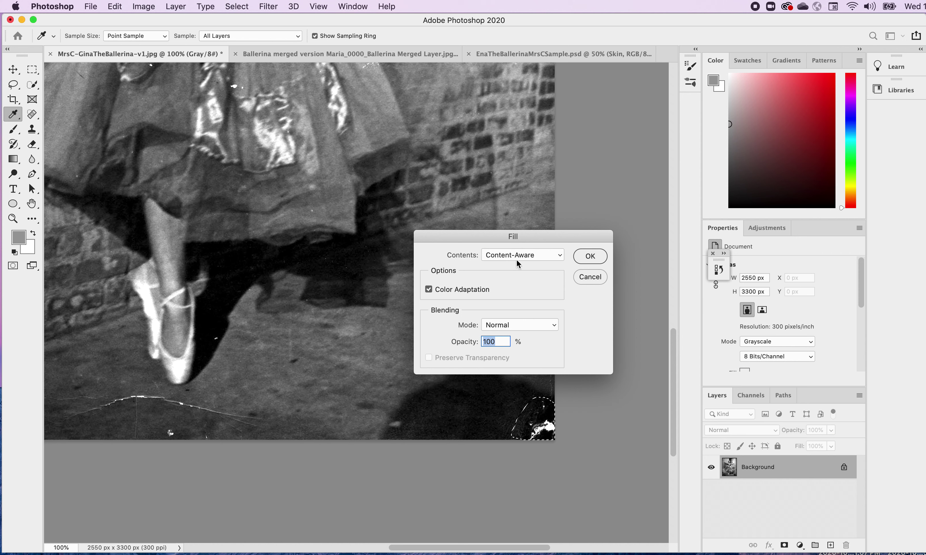
pyautogui.click(560, 255)
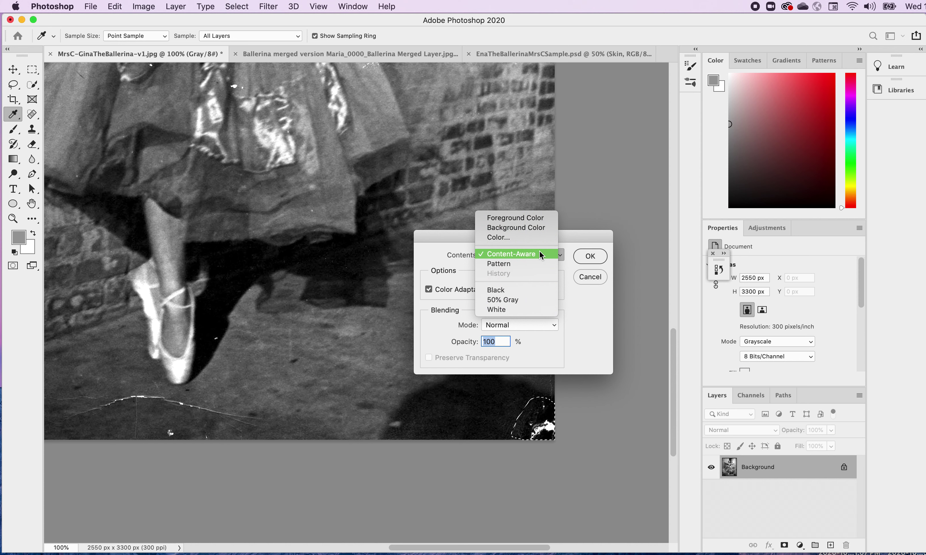
pyautogui.click(538, 217)
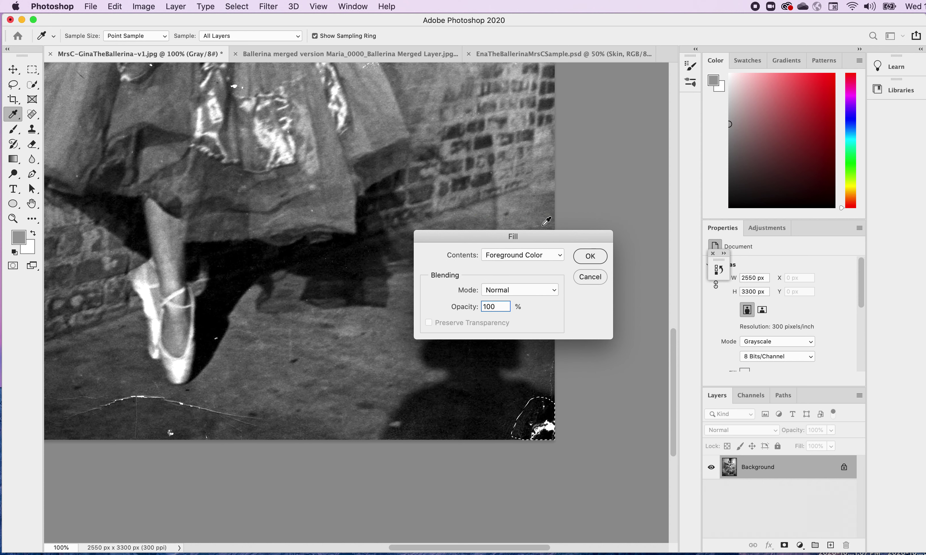
pyautogui.click(560, 255)
pyautogui.click(519, 290)
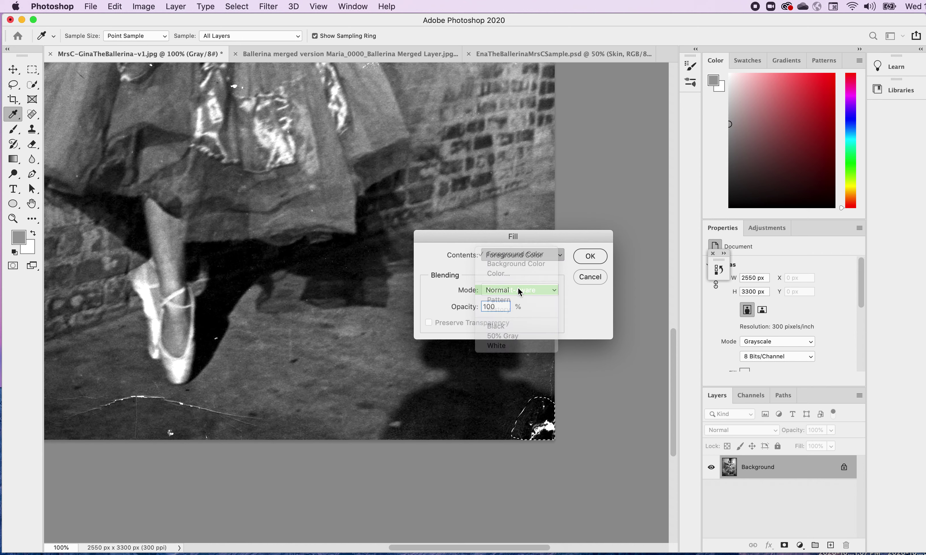
pyautogui.click(590, 257)
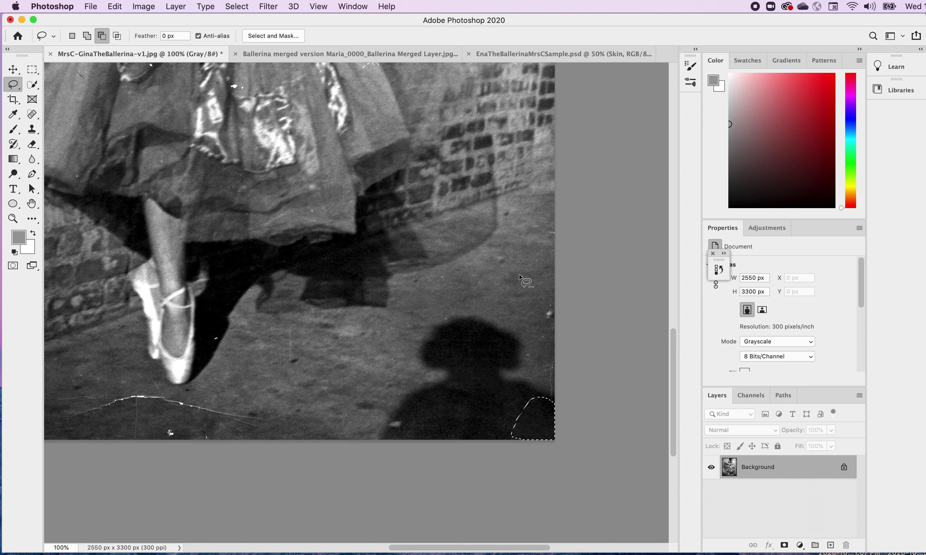
pyautogui.press('super+d')
# Zoom out to 50% to see the whole photo
pyautogui.press('super+minus')
pyautogui.press('super+minus')
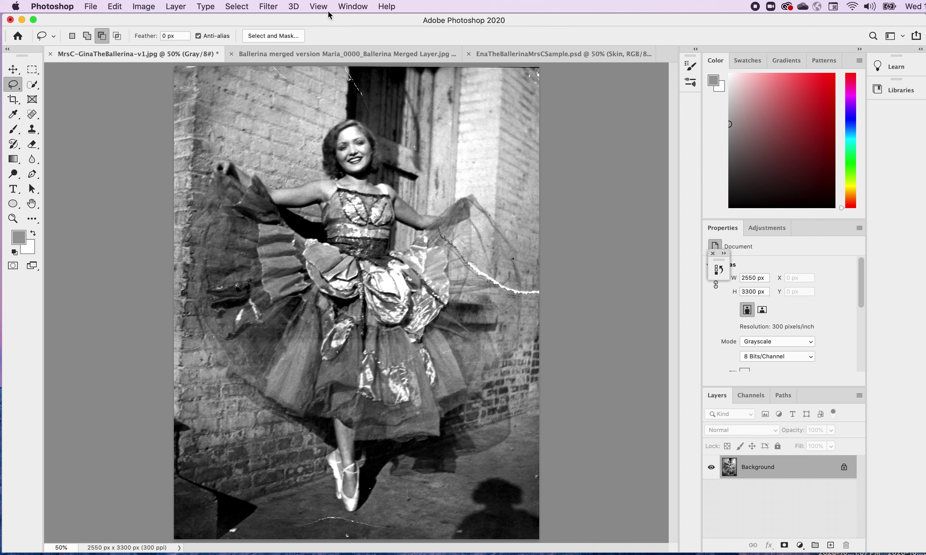
pyautogui.click(318, 6)
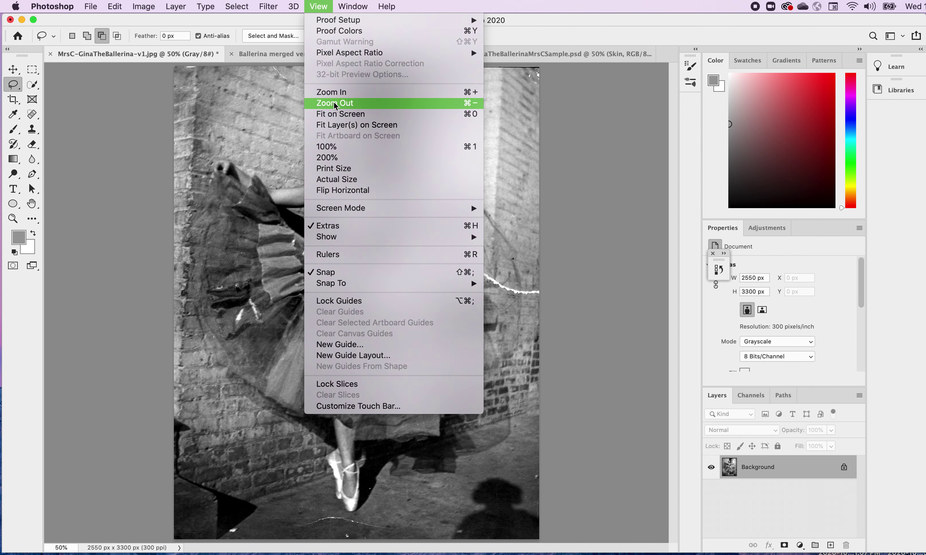
pyautogui.click(609, 205)
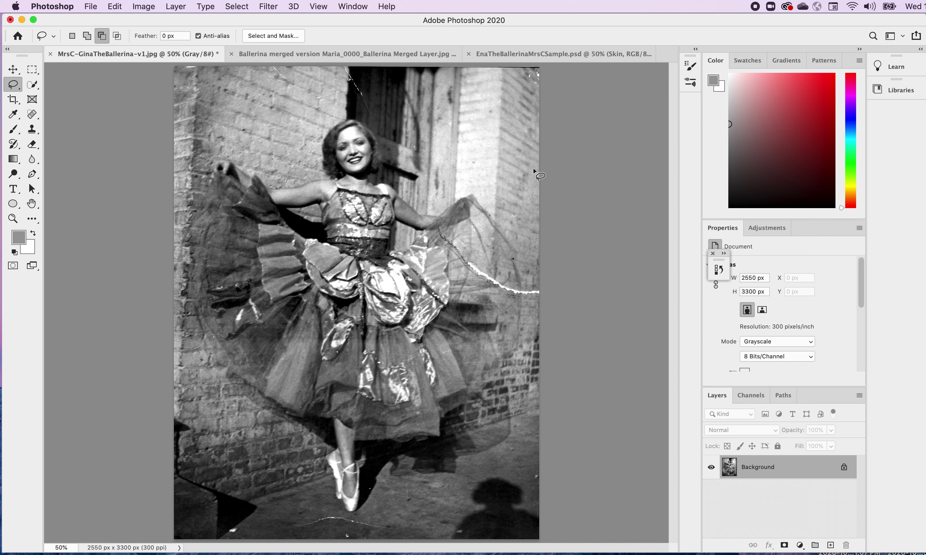
pyautogui.click(37, 118)
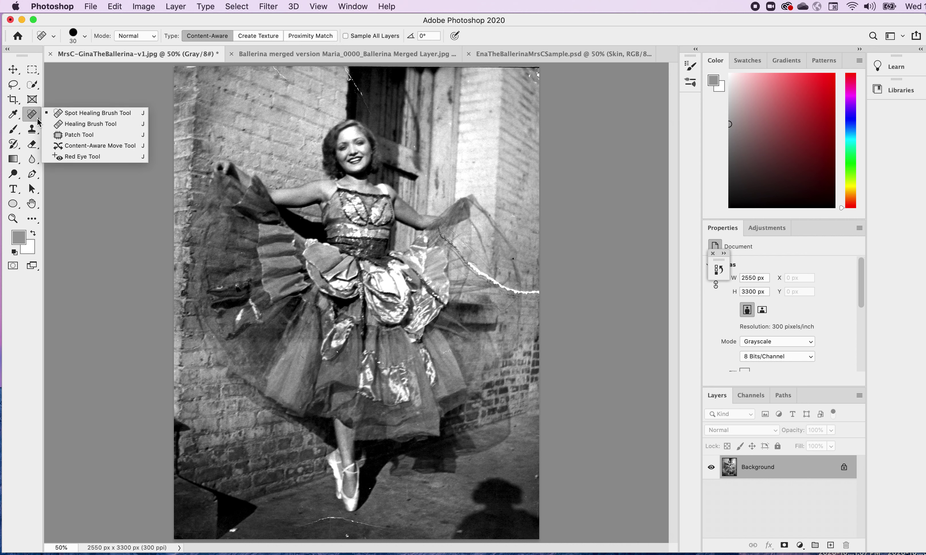
pyautogui.click(62, 112)
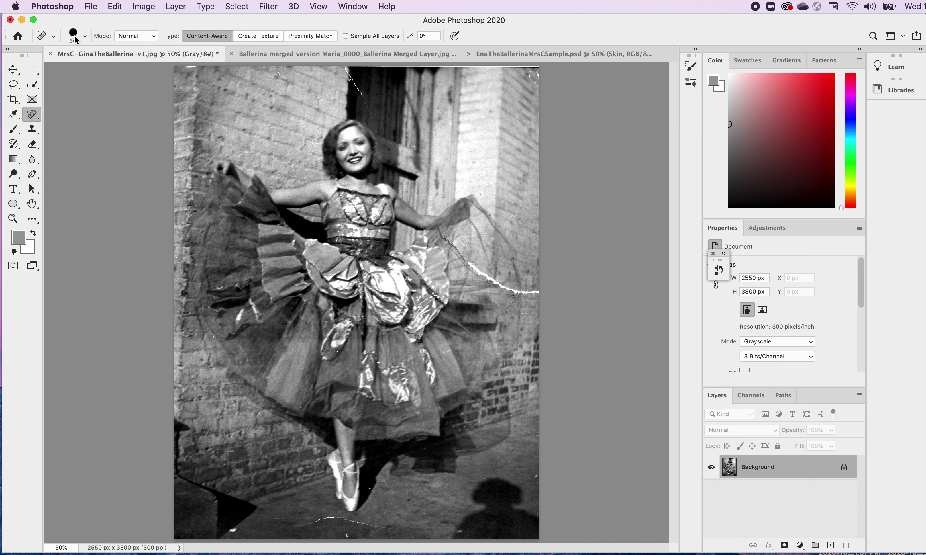
pyautogui.click(84, 37)
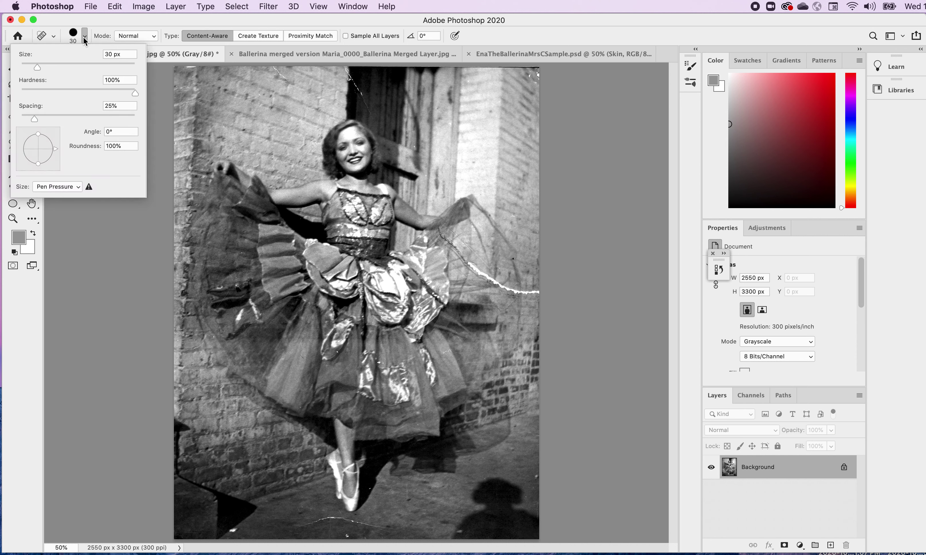
pyautogui.click(139, 36)
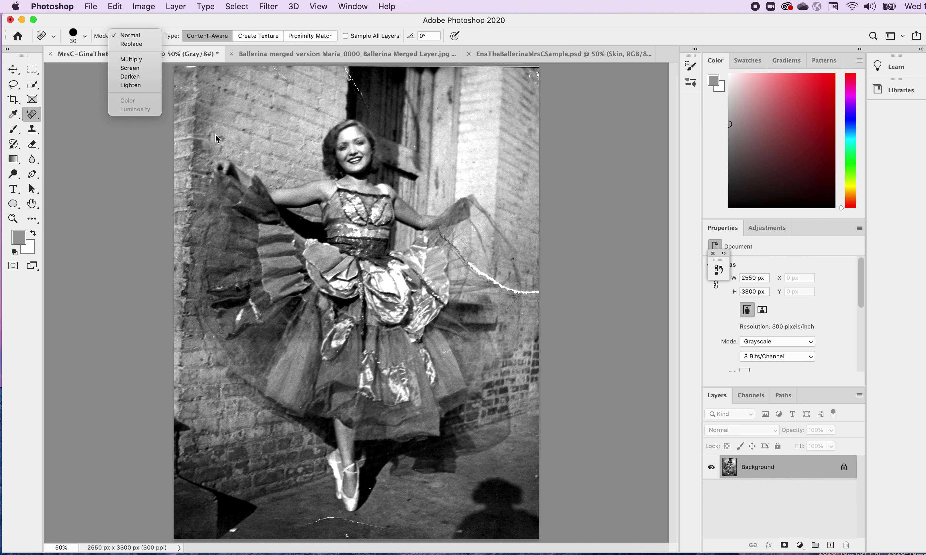
pyautogui.click(130, 35)
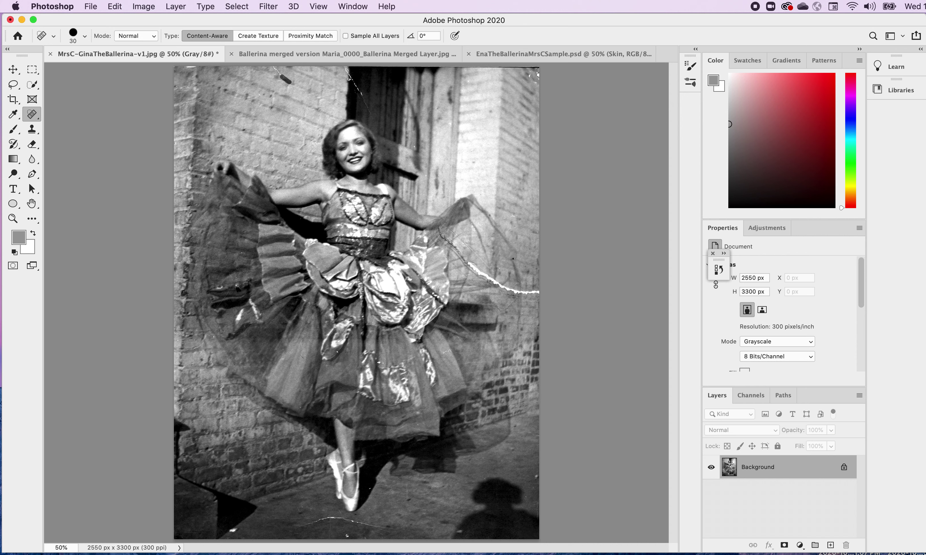
# Spot-heal two top-edge marks, then at 200% zoom two white dust specks
pyautogui.moveTo(271, 66); pyautogui.dragTo(272, 67)
pyautogui.moveTo(187, 68); pyautogui.dragTo(188, 67)
pyautogui.press('super+equal')
pyautogui.press('super+equal')
pyautogui.press('super+equal')
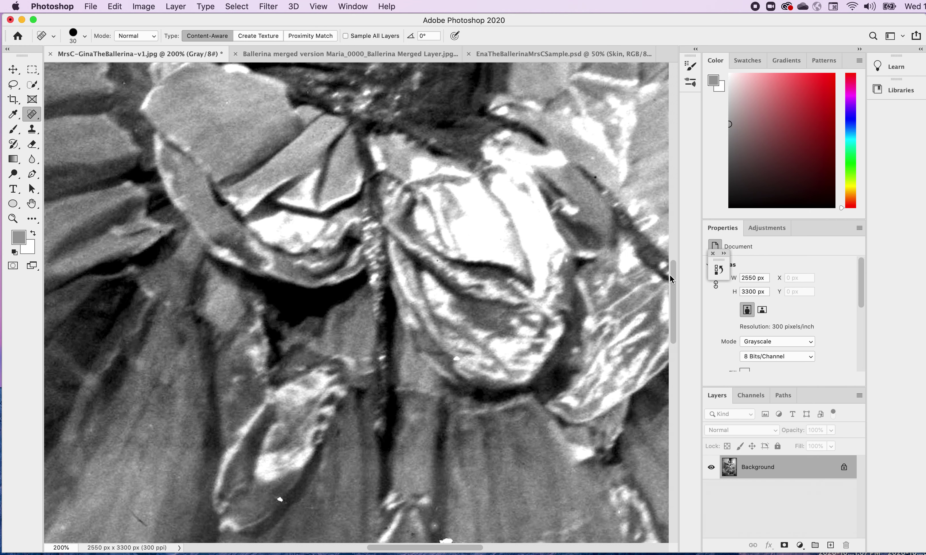
pyautogui.moveTo(674, 281); pyautogui.dragTo(680, 162)
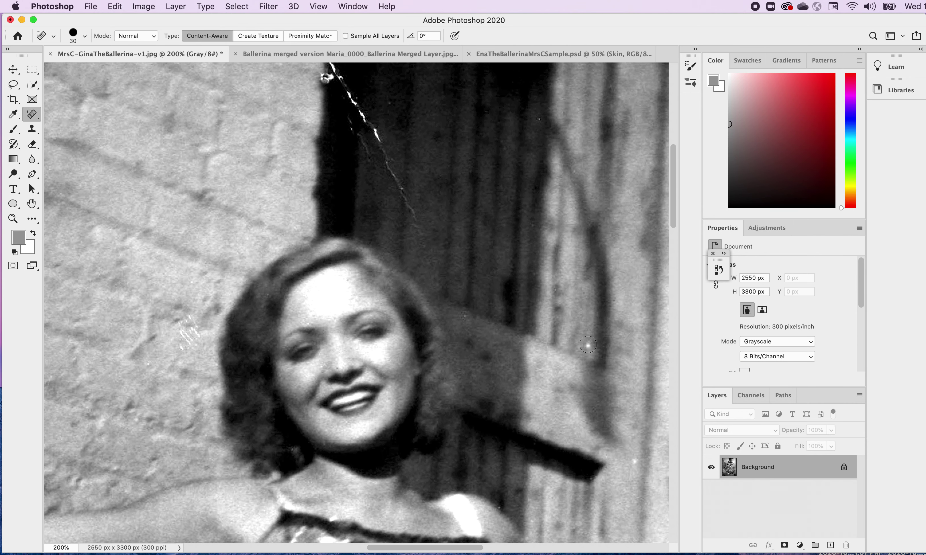
pyautogui.click(588, 345)
pyautogui.click(635, 461)
# Paint out the white scratch and blob running down the dark doorway edge
pyautogui.moveTo(337, 78)
pyautogui.mouseDown()
pyautogui.moveTo(376, 142)
pyautogui.moveTo(389, 145)
pyautogui.moveTo(388, 168)
pyautogui.moveTo(396, 158)
pyautogui.moveTo(394, 192)
pyautogui.moveTo(408, 167)
pyautogui.moveTo(405, 214)
pyautogui.mouseUp()
pyautogui.moveTo(420, 152); pyautogui.dragTo(414, 237)
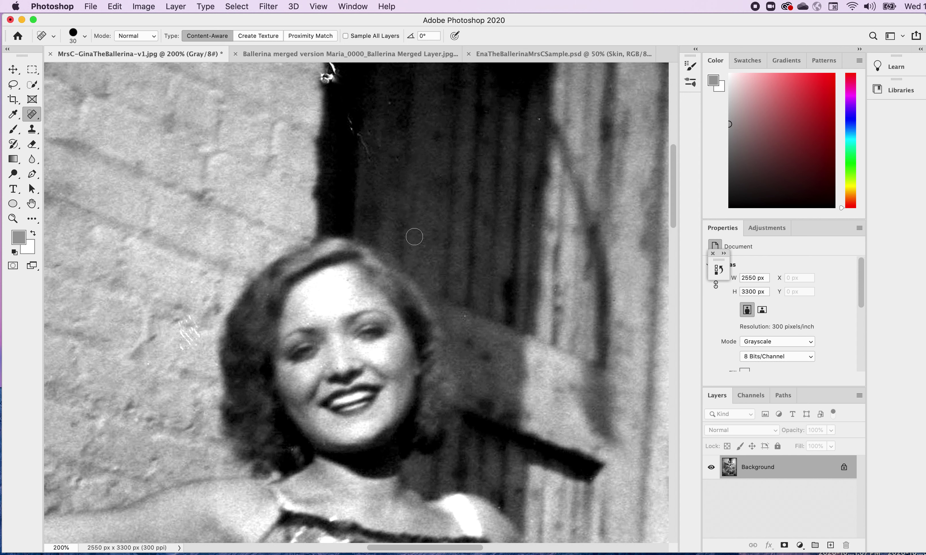
pyautogui.moveTo(354, 111)
pyautogui.mouseDown()
pyautogui.moveTo(347, 140)
pyautogui.moveTo(361, 123)
pyautogui.moveTo(354, 119)
pyautogui.moveTo(354, 146)
pyautogui.moveTo(374, 124)
pyautogui.moveTo(367, 156)
pyautogui.mouseUp()
pyautogui.moveTo(391, 97); pyautogui.dragTo(390, 139)
pyautogui.moveTo(335, 90); pyautogui.dragTo(334, 65)
pyautogui.moveTo(331, 109)
pyautogui.mouseDown()
pyautogui.moveTo(332, 70)
pyautogui.moveTo(316, 88)
pyautogui.moveTo(321, 69)
pyautogui.moveTo(309, 71)
pyautogui.moveTo(322, 70)
pyautogui.moveTo(312, 75)
pyautogui.mouseUp()
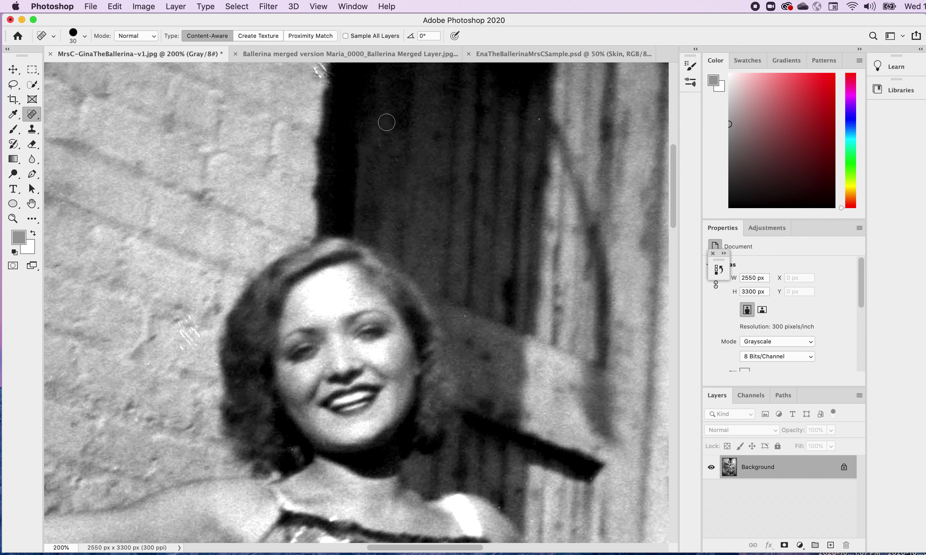
# Reduce the Spot Healing Brush size to 21 px
pyautogui.click(85, 36)
pyautogui.moveTo(39, 66); pyautogui.dragTo(34, 66)
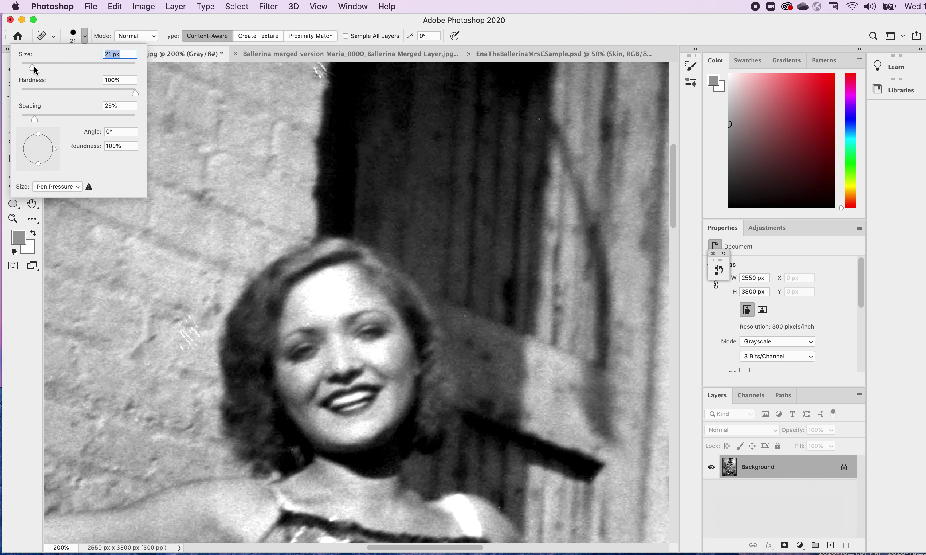
pyautogui.click(310, 83)
# Heal a mark up the wall edge and three white specks on the door and wall
pyautogui.moveTo(310, 83); pyautogui.dragTo(323, 58)
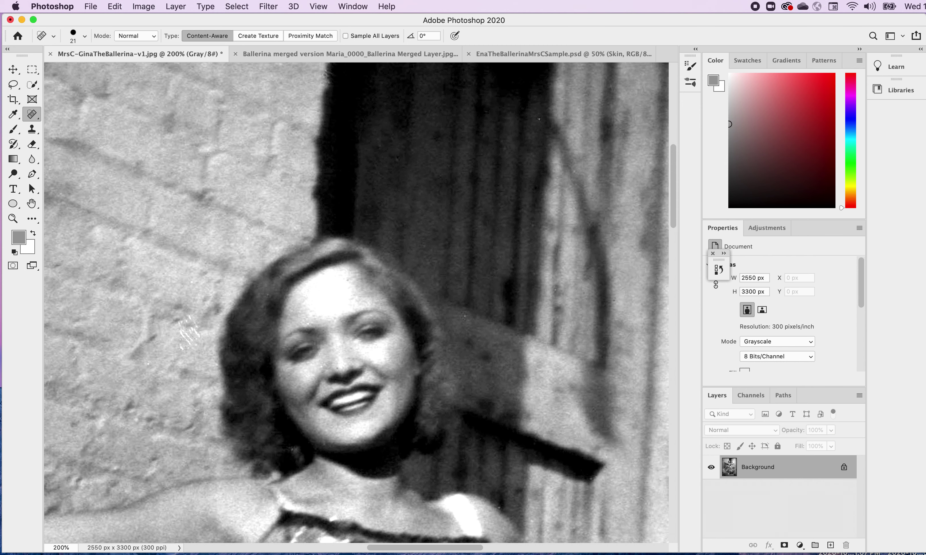
pyautogui.moveTo(396, 550); pyautogui.dragTo(440, 549)
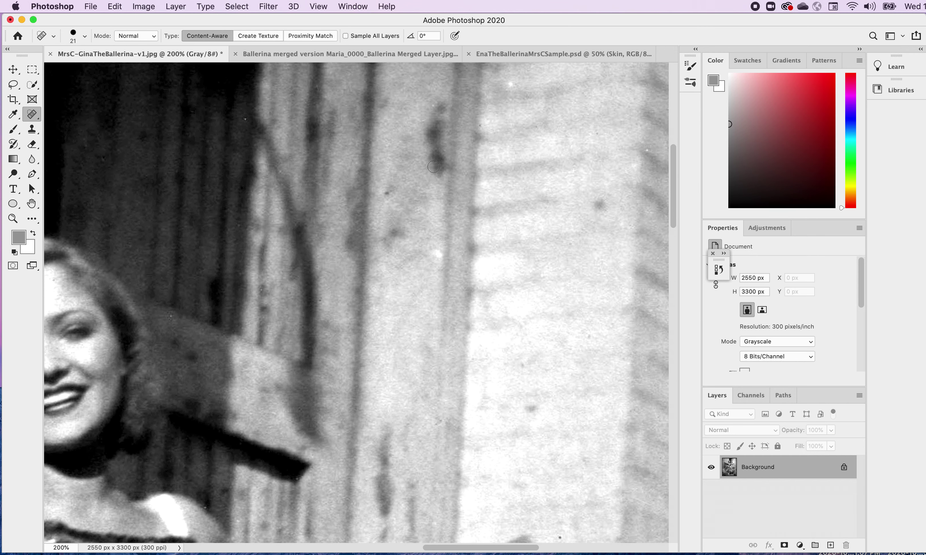
pyautogui.click(510, 85)
pyautogui.click(647, 151)
pyautogui.click(437, 254)
# Heal the white blemishes near the top-right corner, the top-edge streak and a dark wall spot
pyautogui.moveTo(453, 550); pyautogui.dragTo(491, 549)
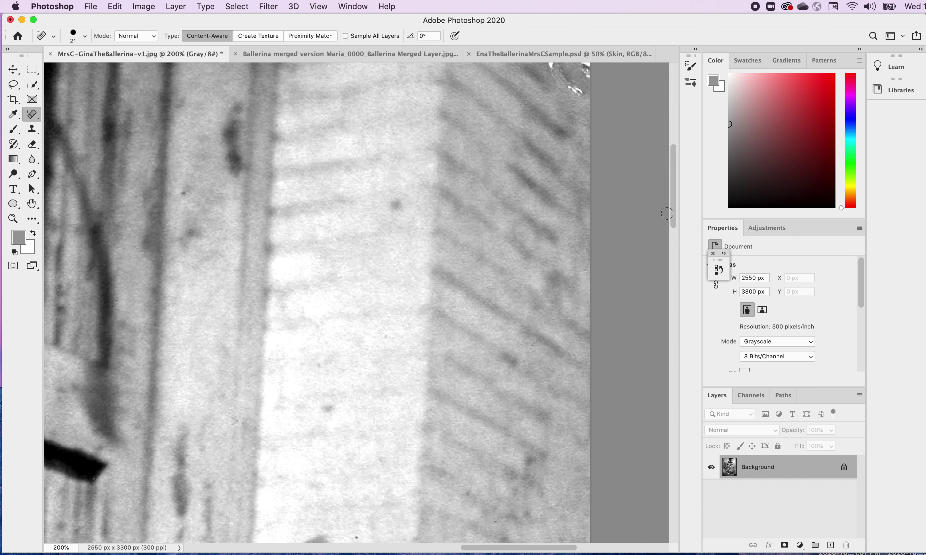
pyautogui.moveTo(675, 215); pyautogui.dragTo(674, 186)
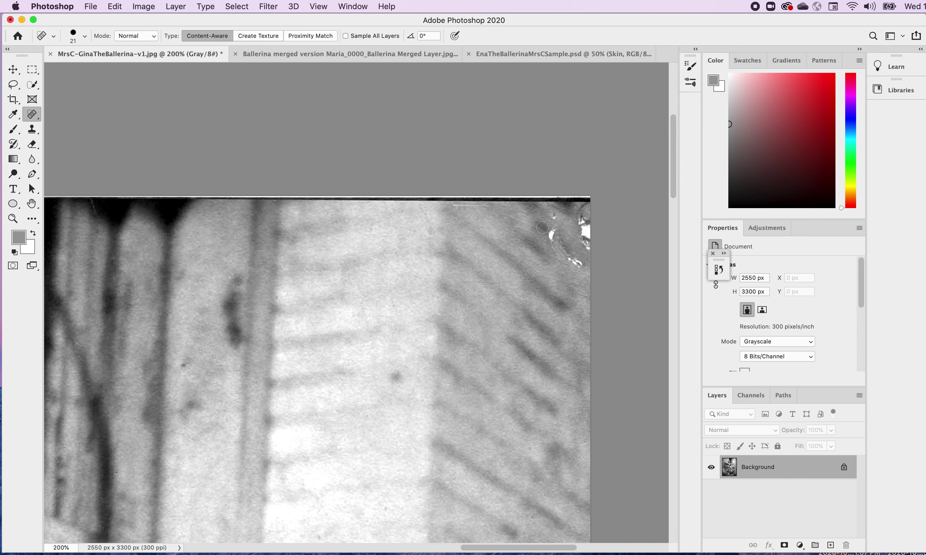
pyautogui.moveTo(541, 227)
pyautogui.mouseDown()
pyautogui.moveTo(561, 237)
pyautogui.moveTo(550, 237)
pyautogui.moveTo(563, 251)
pyautogui.mouseUp()
pyautogui.moveTo(550, 213)
pyautogui.mouseDown()
pyautogui.moveTo(592, 233)
pyautogui.moveTo(571, 226)
pyautogui.moveTo(591, 239)
pyautogui.moveTo(581, 243)
pyautogui.moveTo(591, 249)
pyautogui.moveTo(566, 253)
pyautogui.moveTo(583, 265)
pyautogui.mouseUp()
pyautogui.moveTo(581, 217)
pyautogui.mouseDown()
pyautogui.moveTo(594, 224)
pyautogui.moveTo(579, 207)
pyautogui.moveTo(594, 211)
pyautogui.mouseUp()
pyautogui.moveTo(455, 206); pyautogui.dragTo(487, 206)
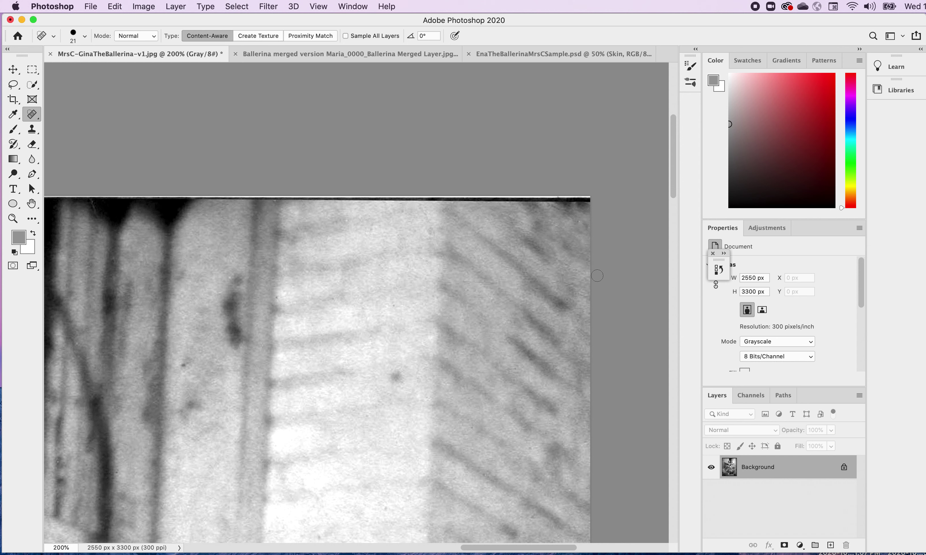
pyautogui.click(37, 117)
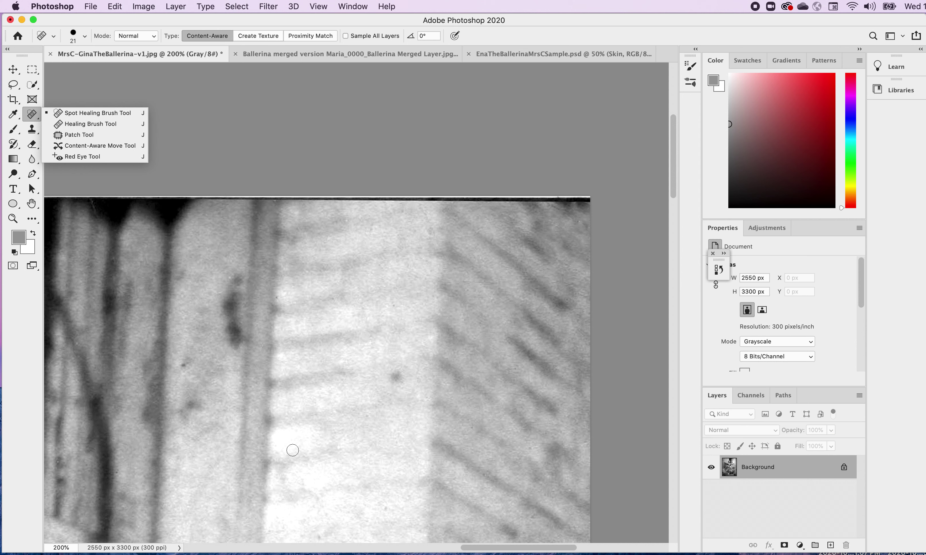
pyautogui.moveTo(385, 380); pyautogui.dragTo(400, 374)
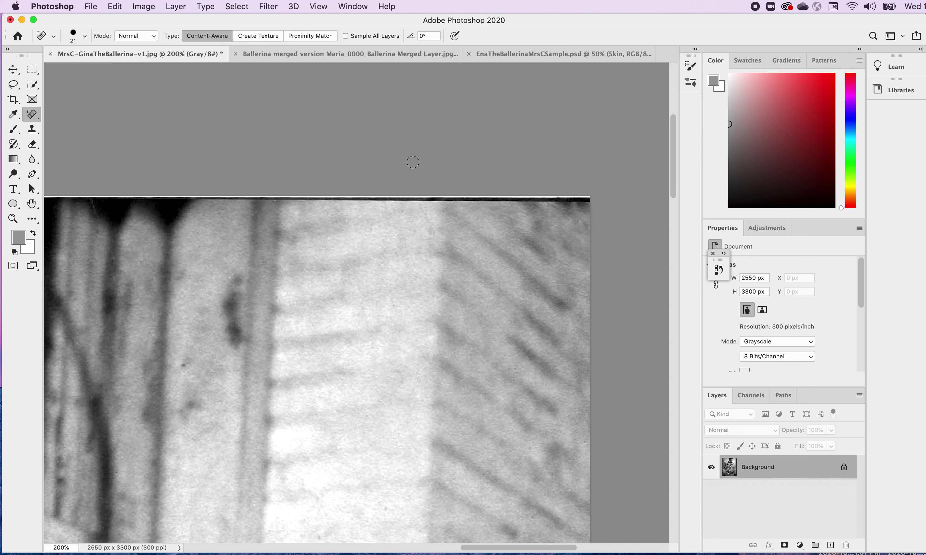
# At 100% zoom, spot-heal the jagged white crack in the tulle and the nearby dark marks
pyautogui.press('super+minus')
pyautogui.press('super+minus')
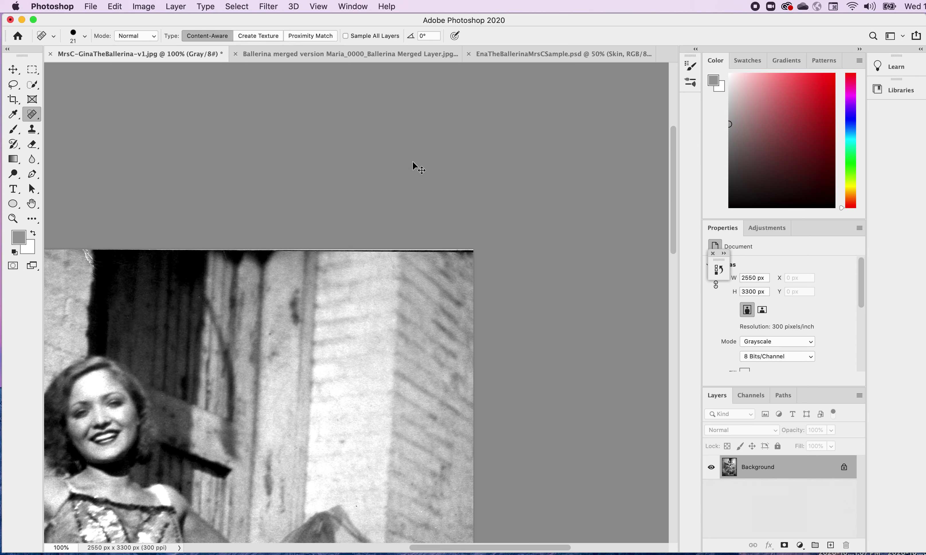
pyautogui.press('super+minus')
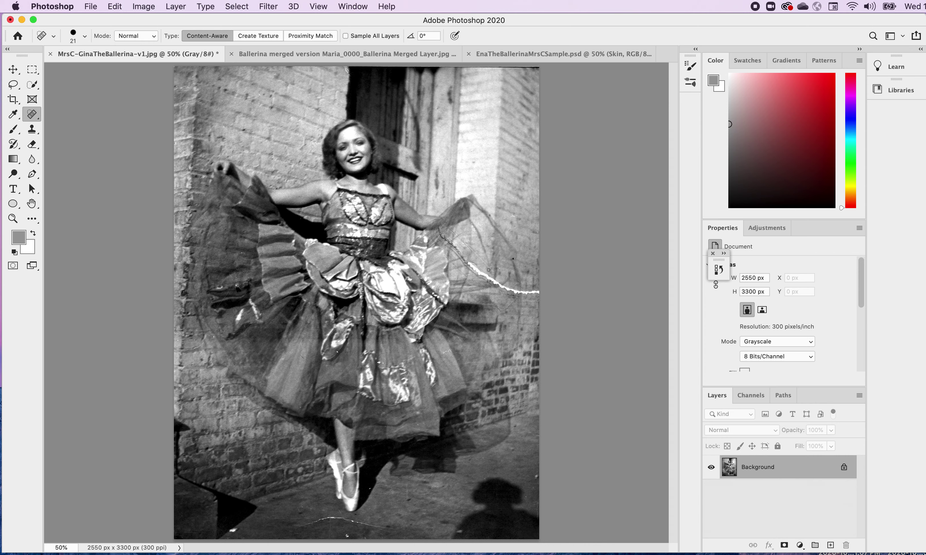
pyautogui.press('super+plus')
pyautogui.press('super+plus')
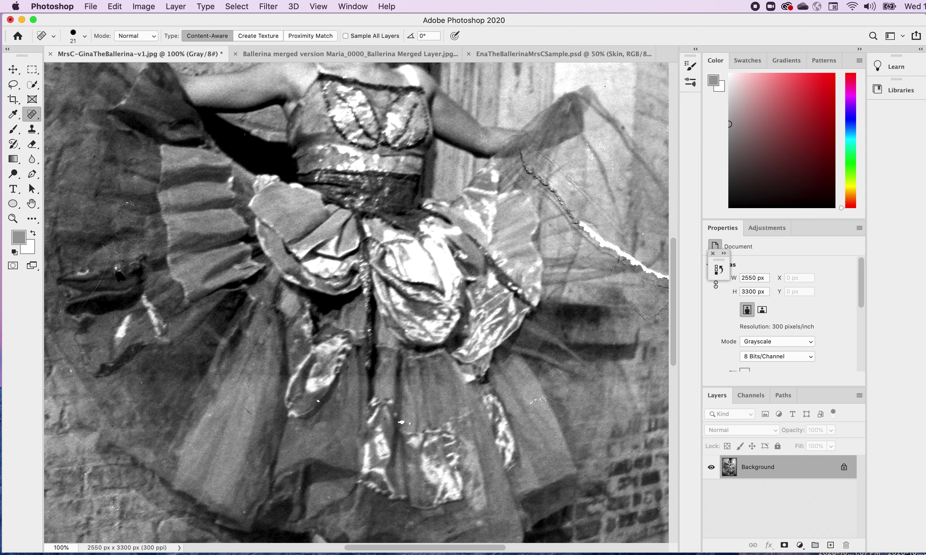
pyautogui.moveTo(440, 548); pyautogui.dragTo(530, 548)
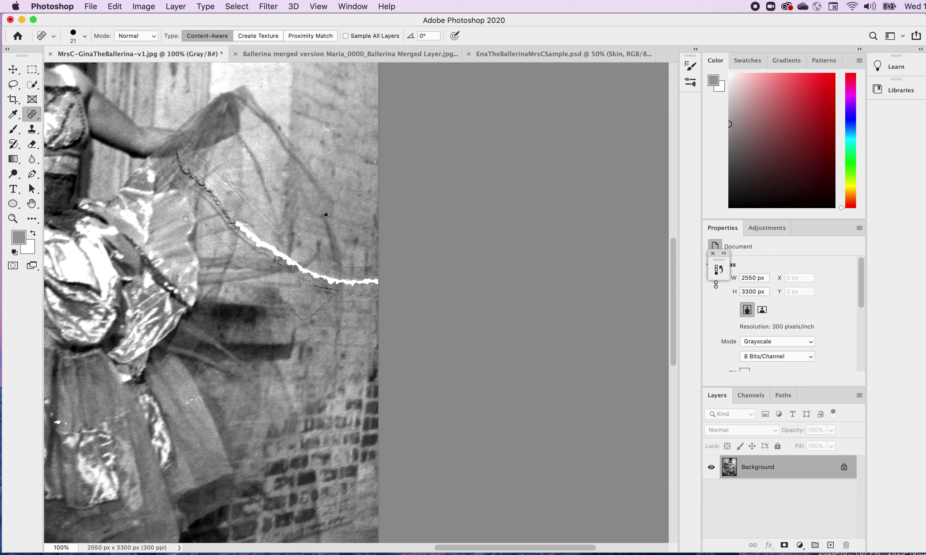
pyautogui.moveTo(38, 120); pyautogui.dragTo(65, 120)
pyautogui.moveTo(249, 232)
pyautogui.mouseDown()
pyautogui.moveTo(235, 219)
pyautogui.moveTo(254, 238)
pyautogui.moveTo(233, 214)
pyautogui.moveTo(279, 256)
pyautogui.moveTo(261, 236)
pyautogui.moveTo(286, 261)
pyautogui.mouseUp()
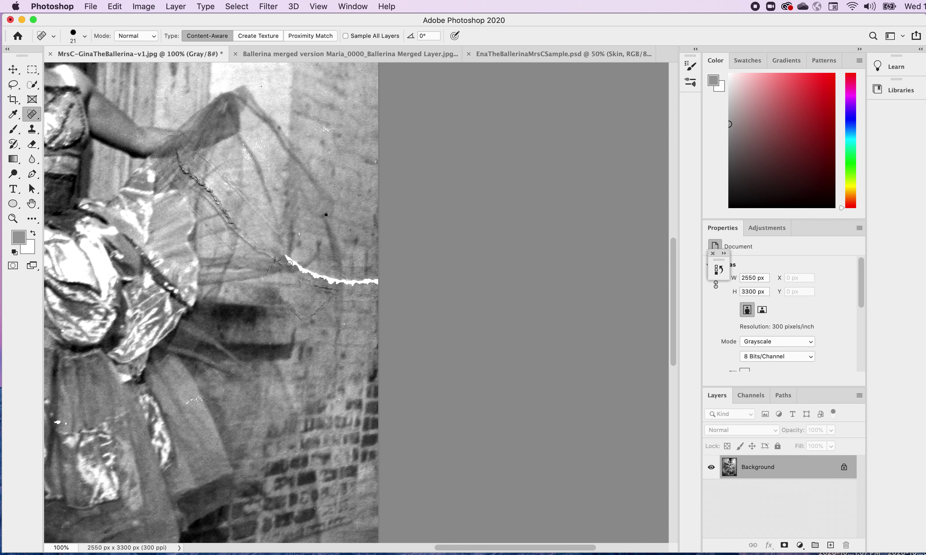
pyautogui.moveTo(289, 262); pyautogui.dragTo(290, 263)
pyautogui.moveTo(303, 273)
pyautogui.mouseDown()
pyautogui.moveTo(314, 273)
pyautogui.moveTo(305, 269)
pyautogui.mouseUp()
pyautogui.click(326, 215)
pyautogui.moveTo(314, 285)
pyautogui.mouseDown()
pyautogui.moveTo(331, 292)
pyautogui.moveTo(318, 275)
pyautogui.moveTo(378, 284)
pyautogui.mouseUp()
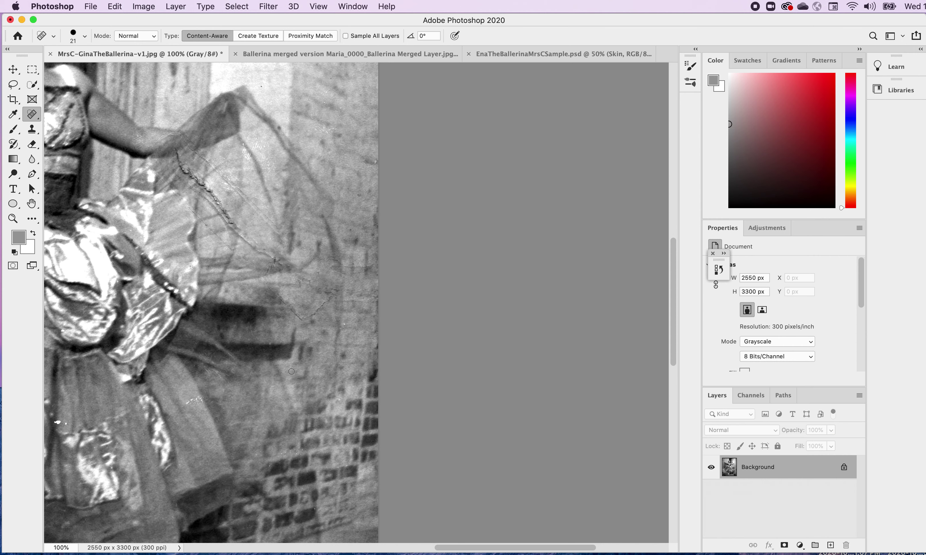
pyautogui.moveTo(440, 22); pyautogui.dragTo(500, 22)
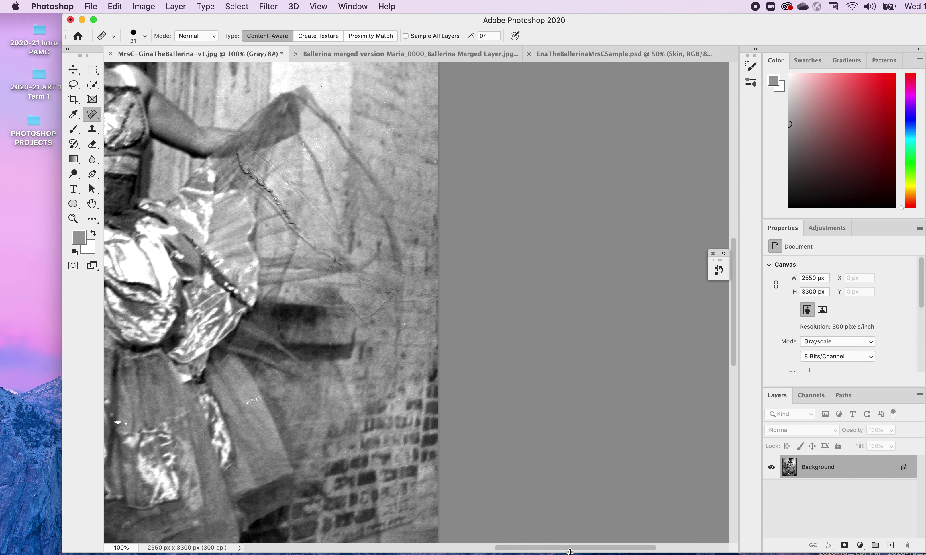
# At 100% zoom, heal the white speck and the hairline crack across the floor
pyautogui.moveTo(570, 551); pyautogui.dragTo(445, 538)
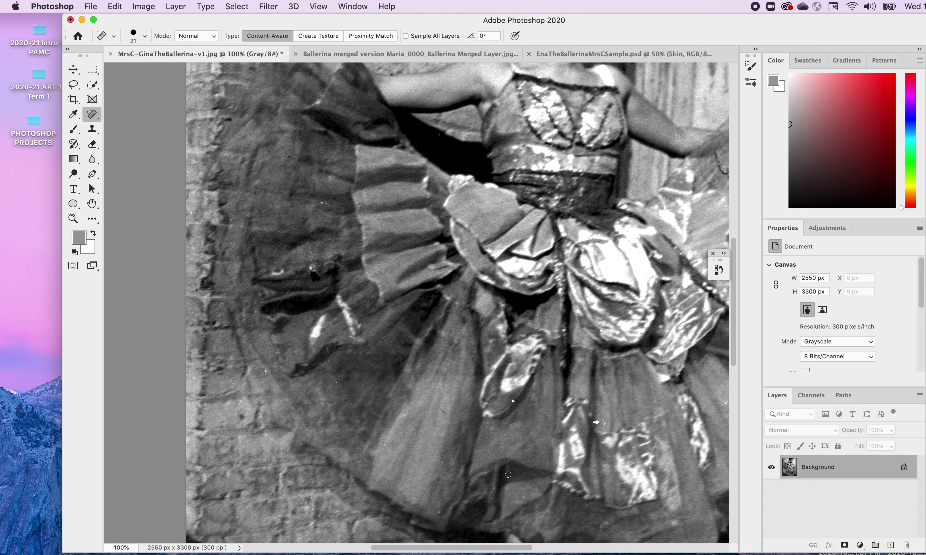
pyautogui.press('super+minus')
pyautogui.press('super+minus')
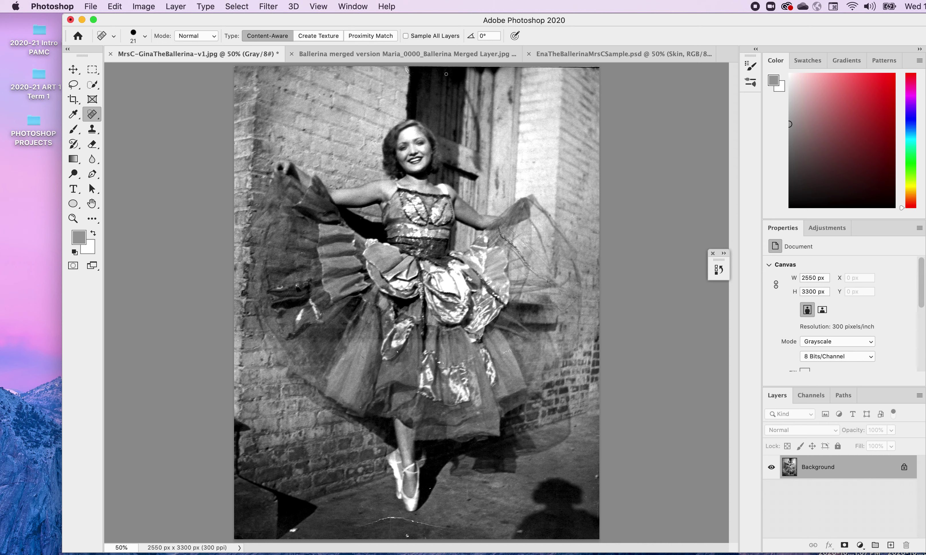
pyautogui.press('super+plus')
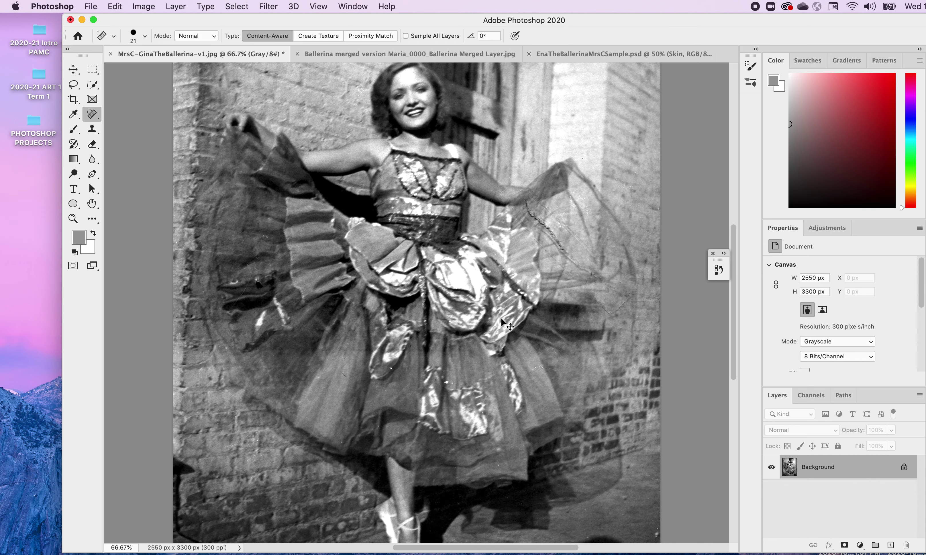
pyautogui.press('super+plus')
pyautogui.moveTo(736, 308); pyautogui.dragTo(728, 404)
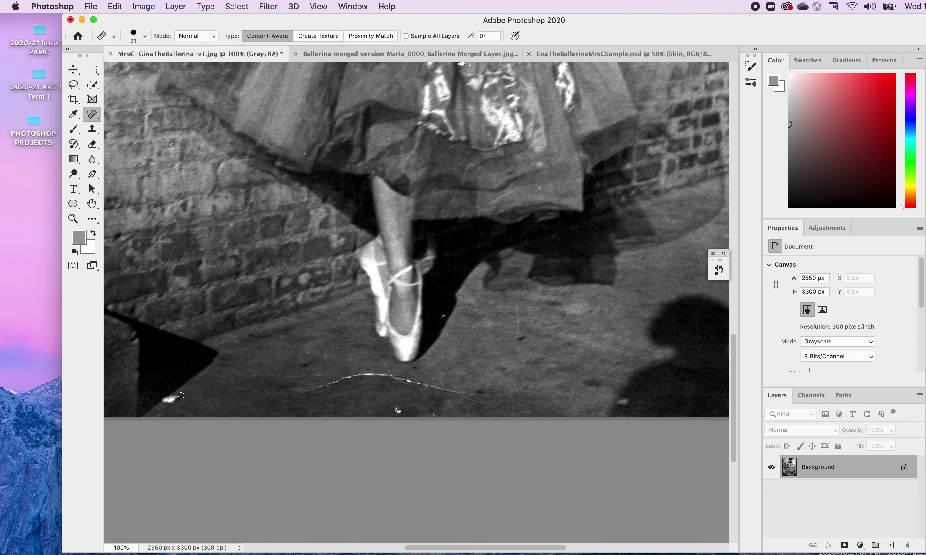
pyautogui.moveTo(182, 395)
pyautogui.mouseDown()
pyautogui.moveTo(159, 405)
pyautogui.moveTo(165, 401)
pyautogui.mouseUp()
pyautogui.moveTo(294, 377); pyautogui.dragTo(324, 376)
pyautogui.moveTo(491, 397)
pyautogui.mouseDown()
pyautogui.moveTo(447, 390)
pyautogui.moveTo(483, 403)
pyautogui.moveTo(410, 381)
pyautogui.moveTo(434, 402)
pyautogui.moveTo(435, 417)
pyautogui.moveTo(448, 417)
pyautogui.moveTo(445, 405)
pyautogui.moveTo(475, 408)
pyautogui.moveTo(394, 412)
pyautogui.mouseUp()
pyautogui.moveTo(302, 393)
pyautogui.mouseDown()
pyautogui.moveTo(350, 375)
pyautogui.moveTo(374, 377)
pyautogui.moveTo(361, 373)
pyautogui.moveTo(412, 381)
pyautogui.mouseUp()
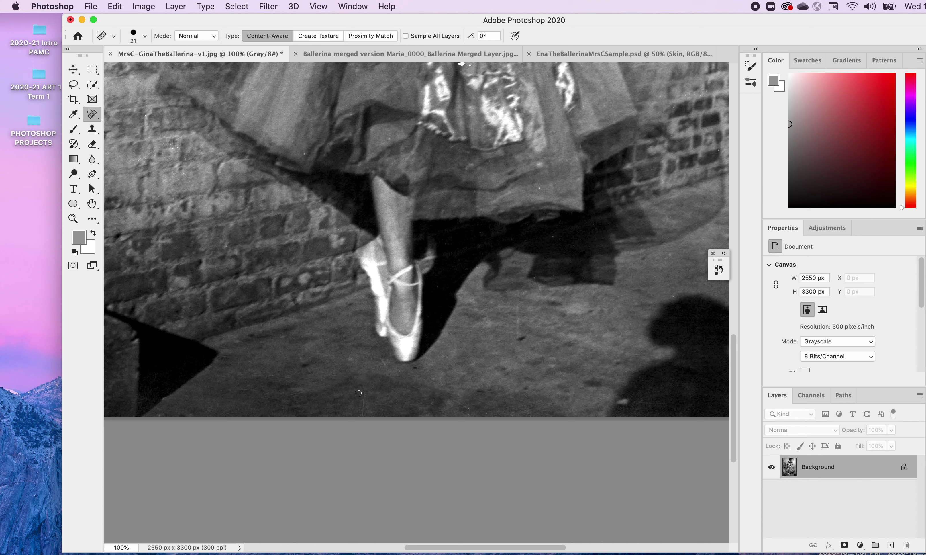
pyautogui.moveTo(364, 405); pyautogui.dragTo(371, 403)
# Heal the bright and dark specks down the photo's right edge
pyautogui.moveTo(442, 549); pyautogui.dragTo(493, 548)
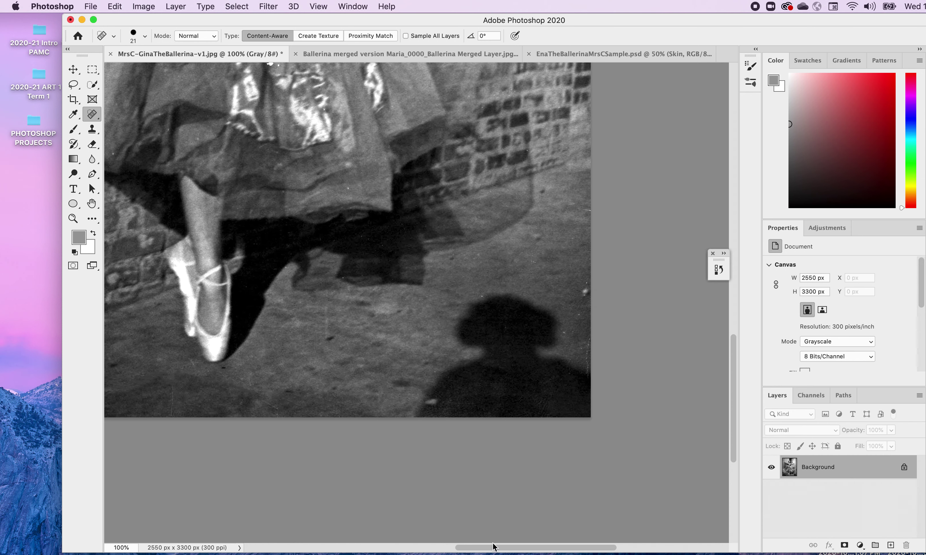
pyautogui.moveTo(587, 283); pyautogui.dragTo(583, 296)
pyautogui.click(581, 288)
pyautogui.moveTo(589, 339); pyautogui.dragTo(587, 367)
pyautogui.moveTo(588, 207); pyautogui.dragTo(589, 217)
# Switch to the Healing Brush Tool and sample clean floor texture
pyautogui.rightClick(100, 121)
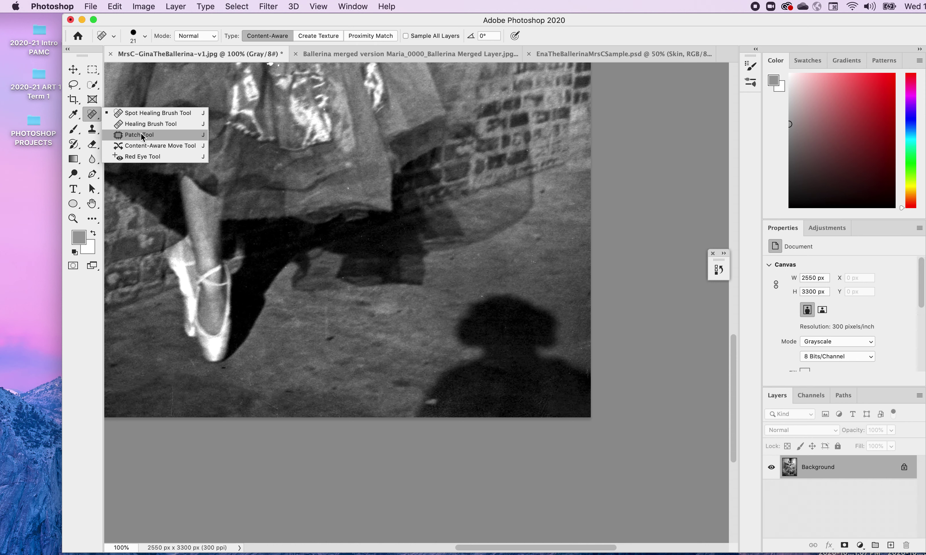
pyautogui.click(141, 124)
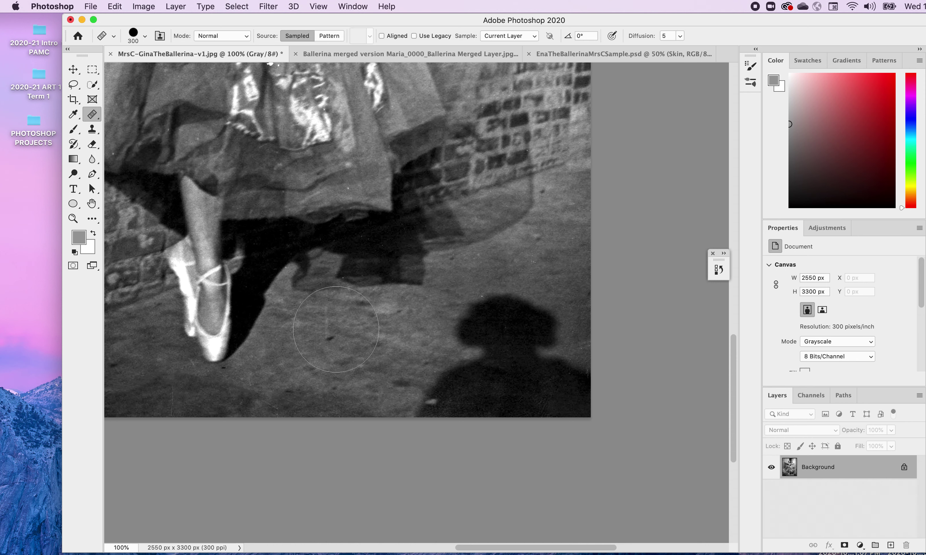
pyautogui.click(355, 361)
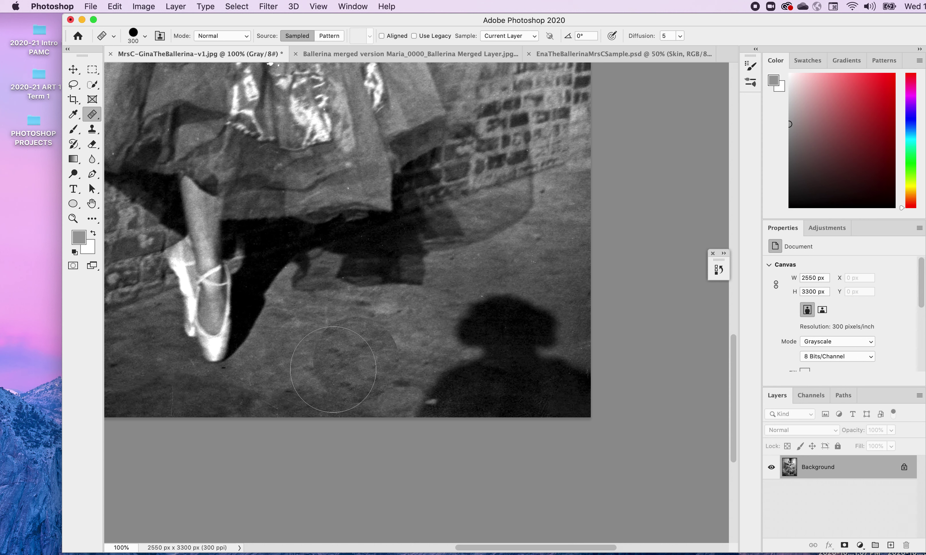
# Paint sampled floor texture over the photographer's shadow, resampling once for the shadow's head
pyautogui.moveTo(298, 374); pyautogui.dragTo(459, 380)
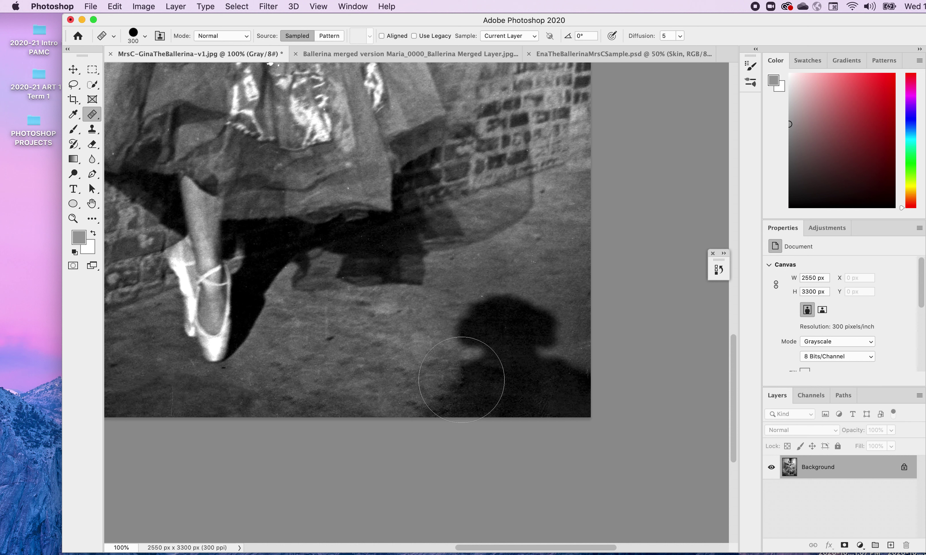
pyautogui.click(466, 377)
pyautogui.click(466, 379)
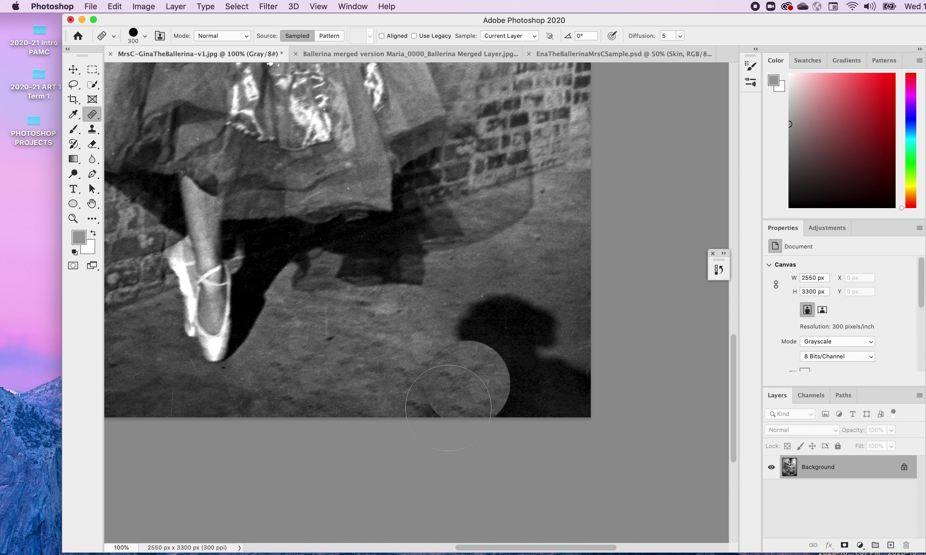
pyautogui.click(503, 403)
pyautogui.moveTo(503, 403)
pyautogui.mouseDown()
pyautogui.moveTo(506, 356)
pyautogui.moveTo(493, 366)
pyautogui.mouseUp()
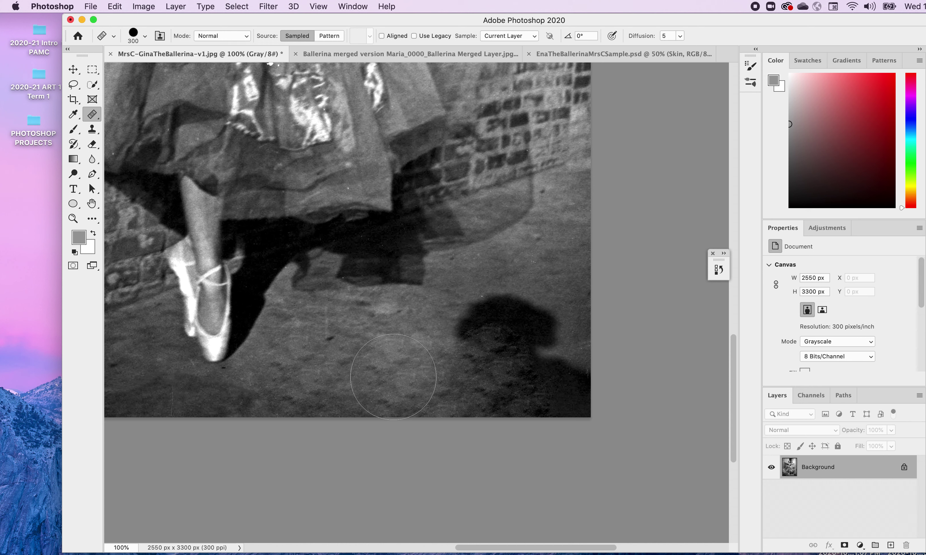
pyautogui.click(492, 338)
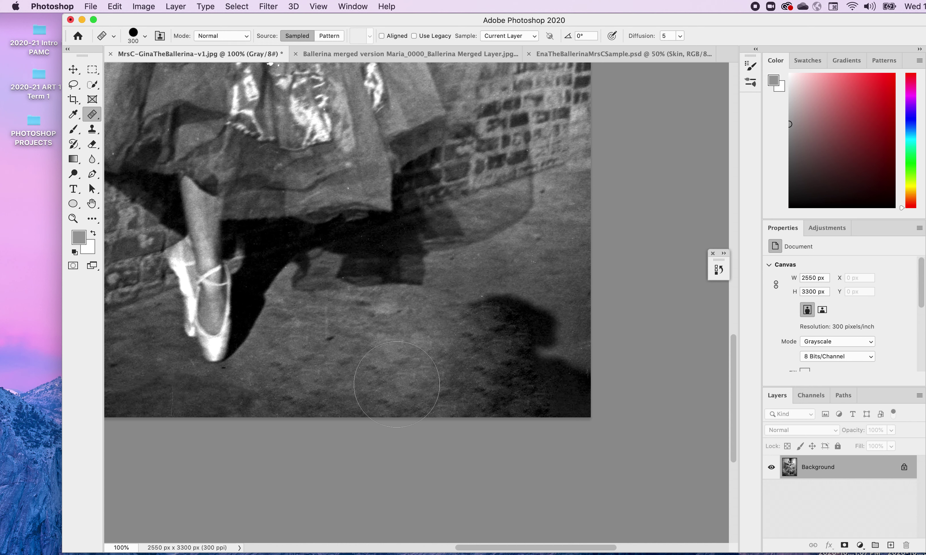
pyautogui.click(522, 344)
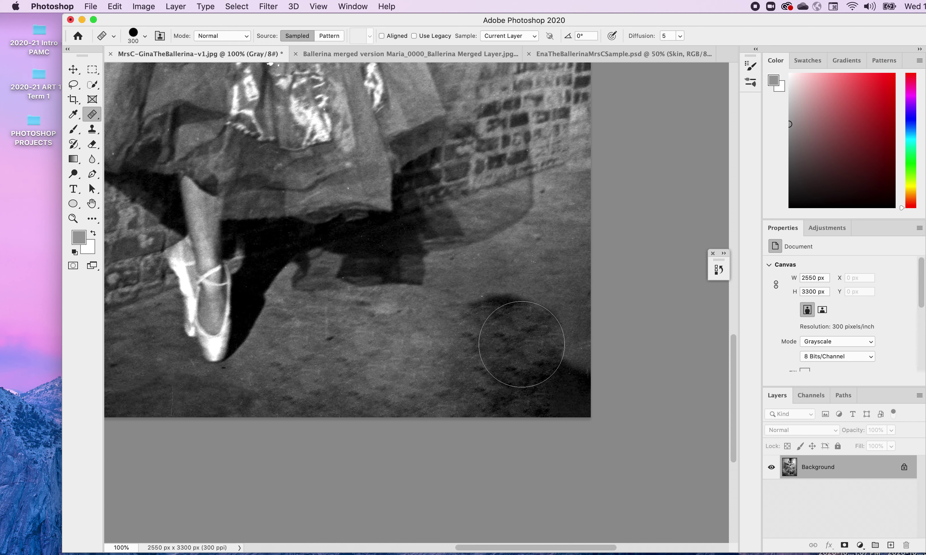
pyautogui.click(345, 375)
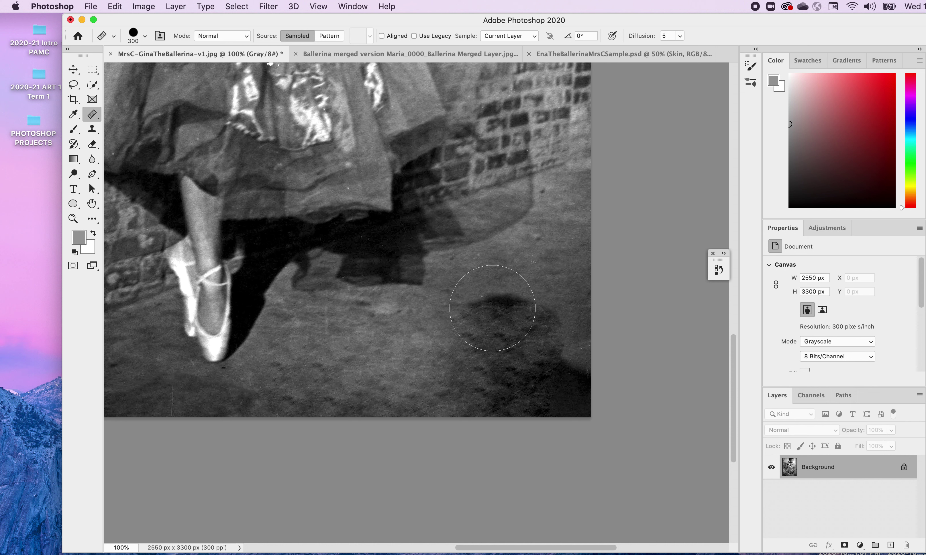
pyautogui.click(492, 308)
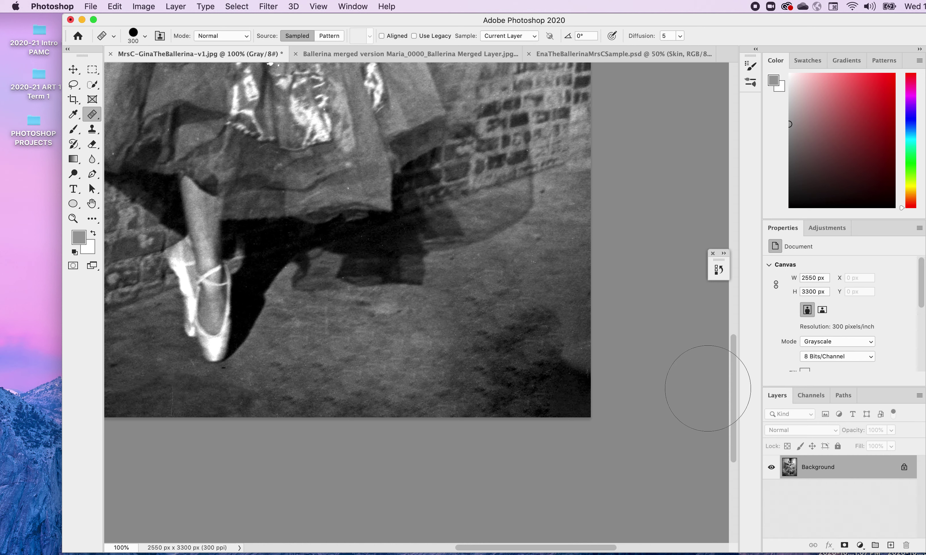
# Show the History panel from the Window menu, after briefly opening the Histogram
pyautogui.click(751, 66)
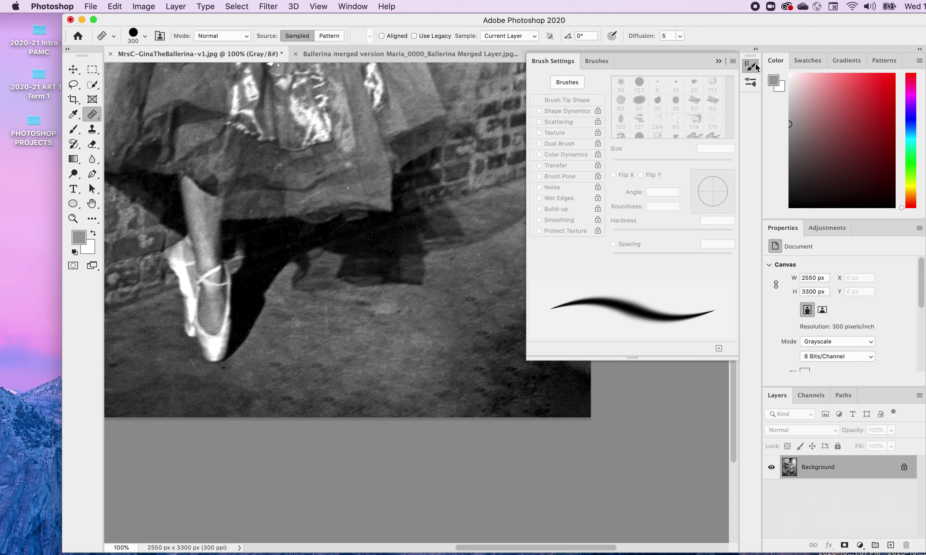
pyautogui.click(750, 66)
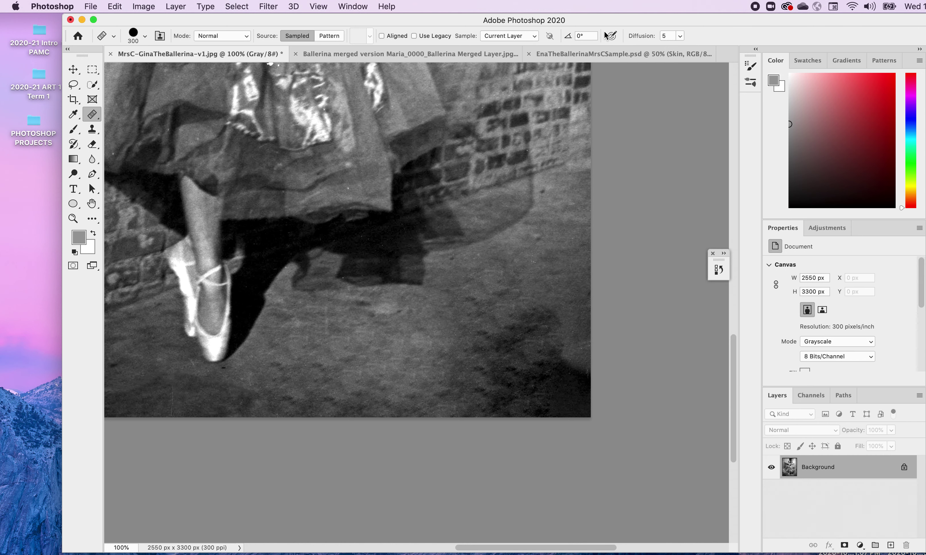
pyautogui.click(351, 7)
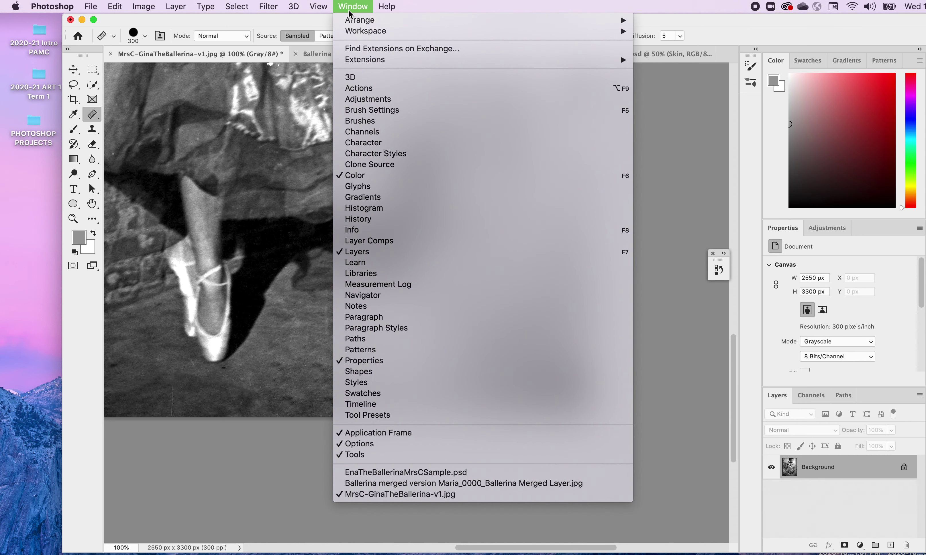
pyautogui.click(375, 211)
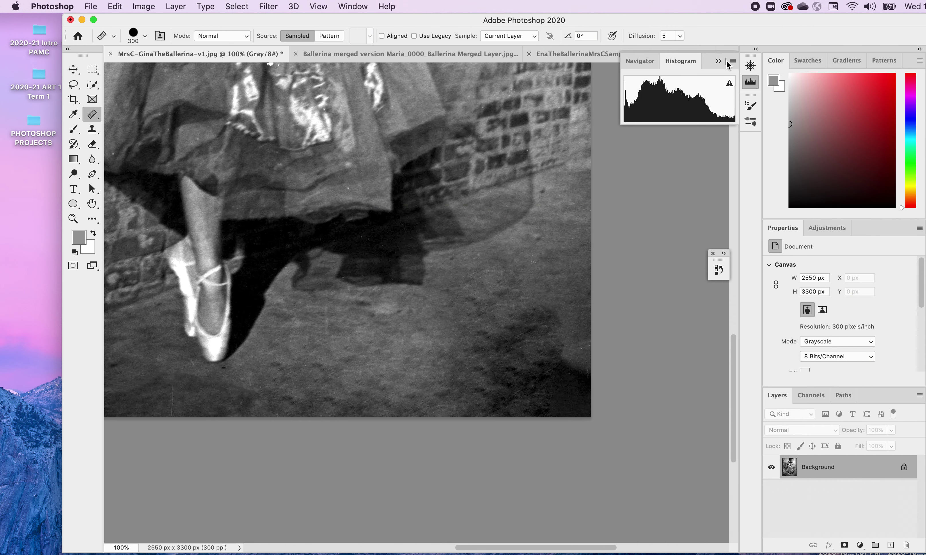
pyautogui.click(719, 61)
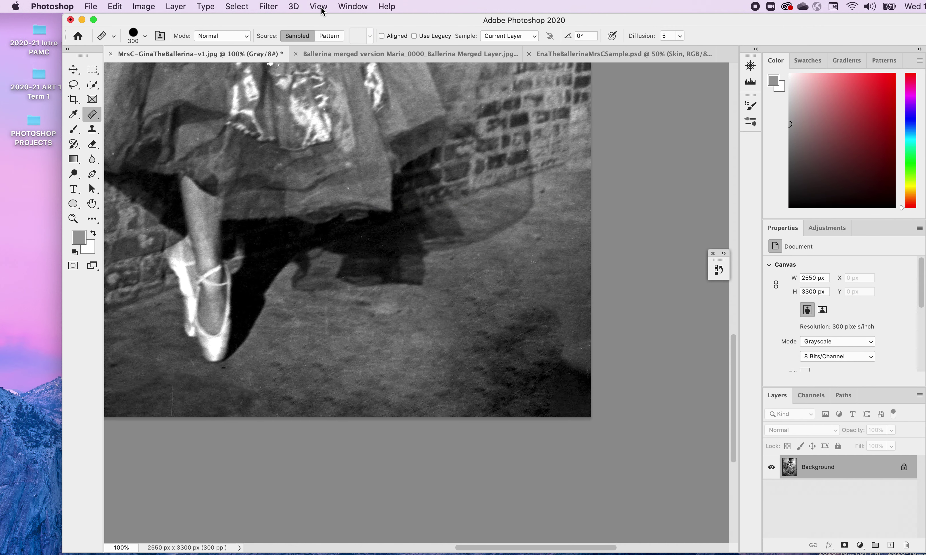
pyautogui.click(353, 7)
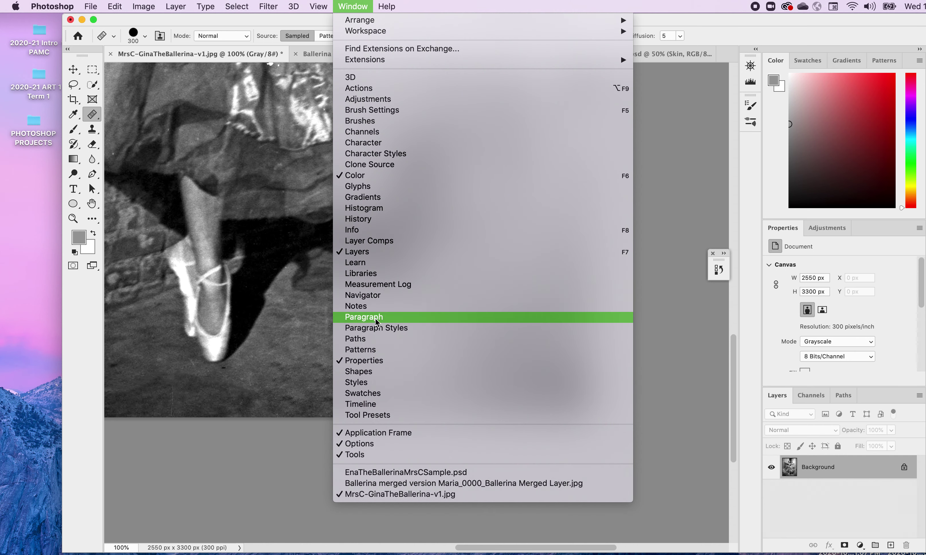
pyautogui.click(364, 219)
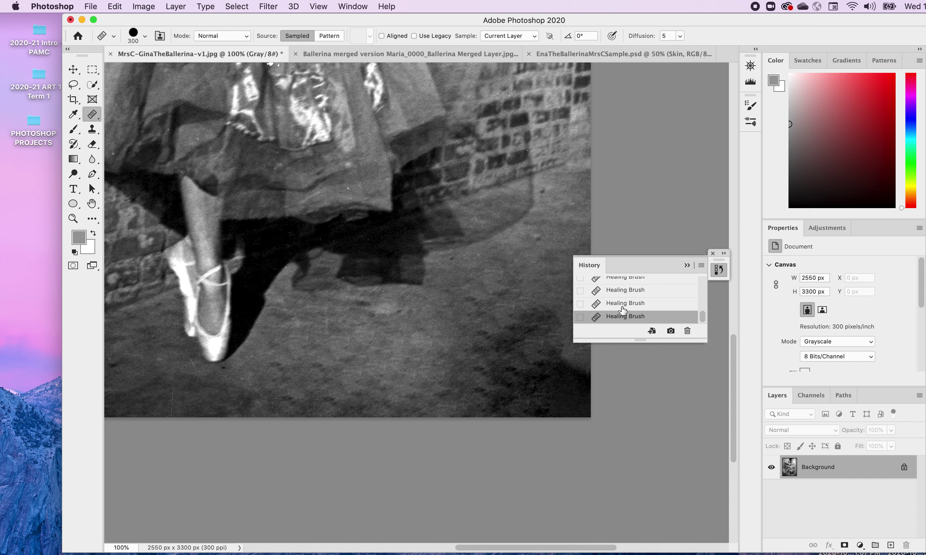
# Compare the healing history states, settling on the earlier Healing Brush state
pyautogui.click(623, 305)
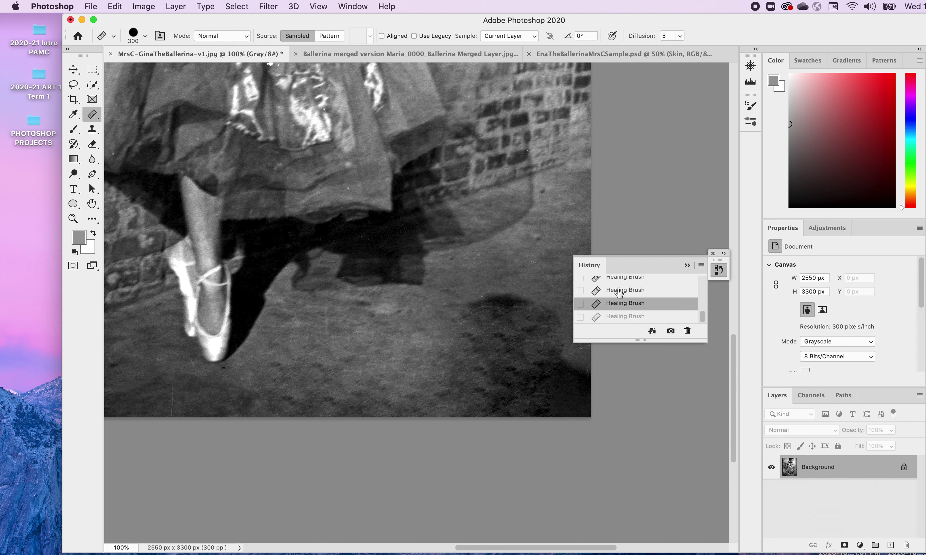
pyautogui.click(620, 291)
pyautogui.scroll(2, 703, 315)
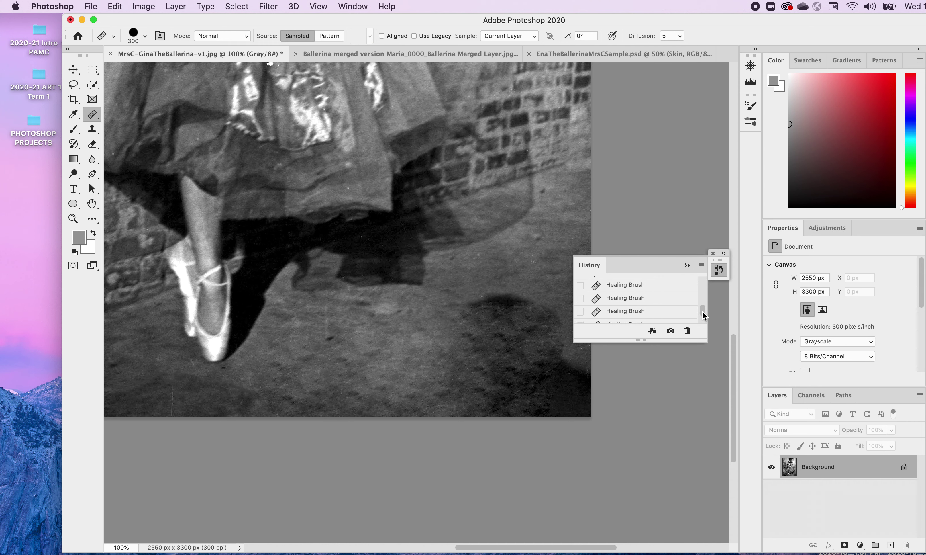
pyautogui.click(628, 286)
pyautogui.press('super+shift+z')
pyautogui.press('super+shift+z')
pyautogui.press('super+shift+z')
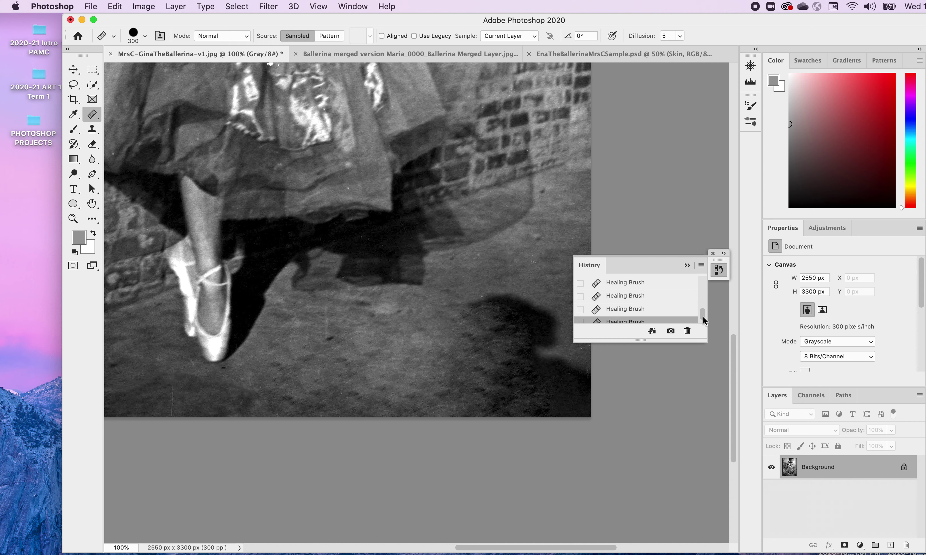
pyautogui.click(619, 310)
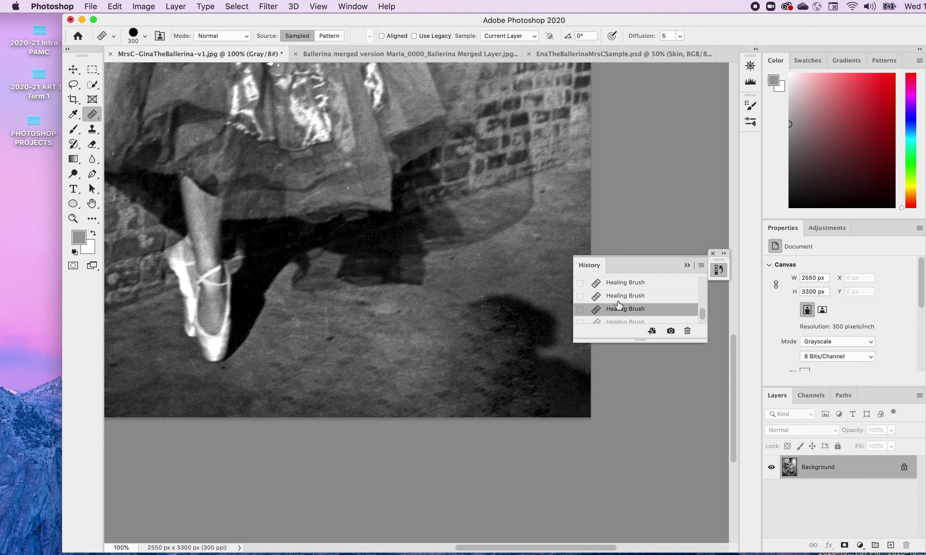
pyautogui.click(619, 295)
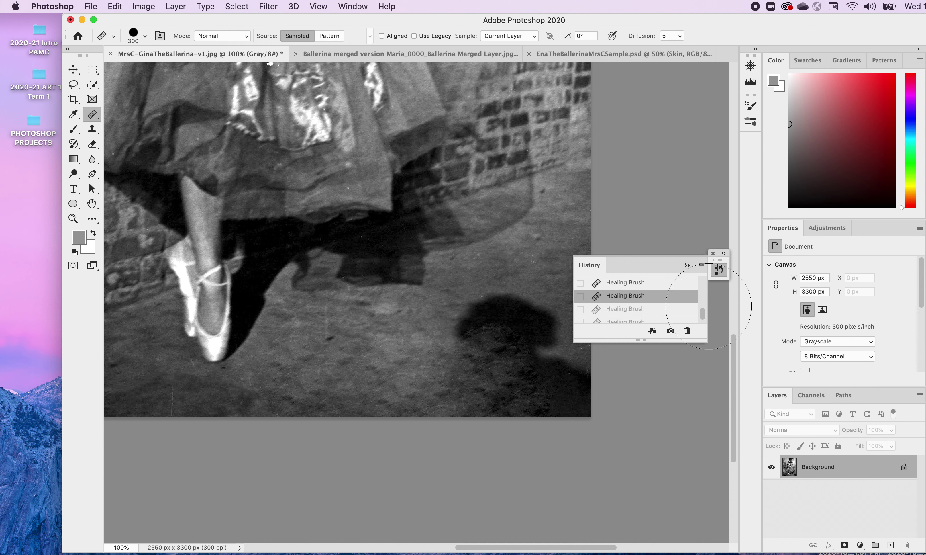
pyautogui.press('super+shift+z')
pyautogui.press('super+shift+z')
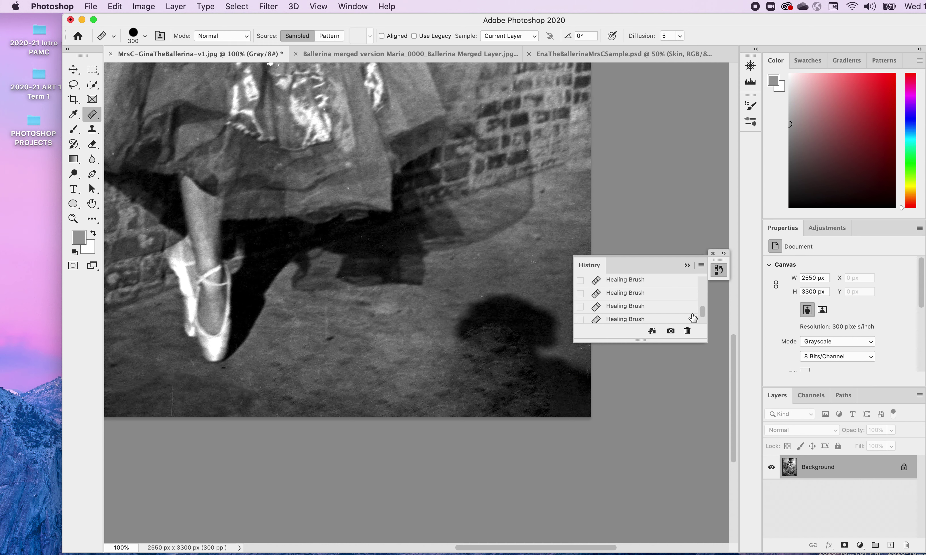
pyautogui.click(626, 309)
pyautogui.click(622, 297)
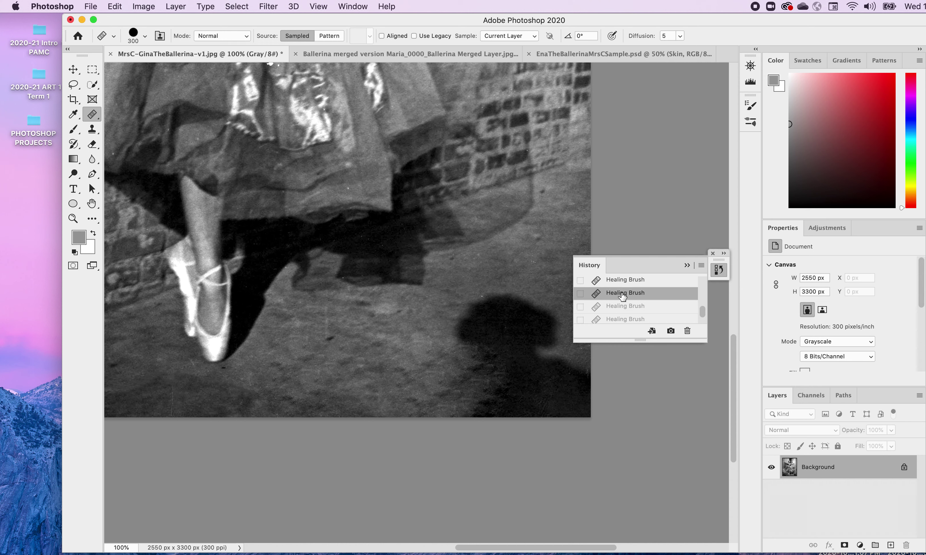
pyautogui.click(620, 280)
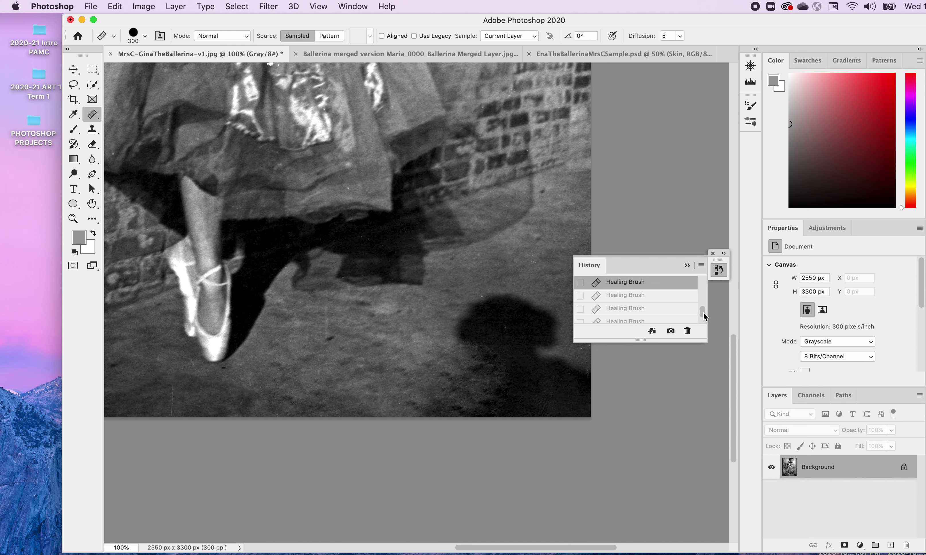
pyautogui.moveTo(703, 314); pyautogui.dragTo(704, 311)
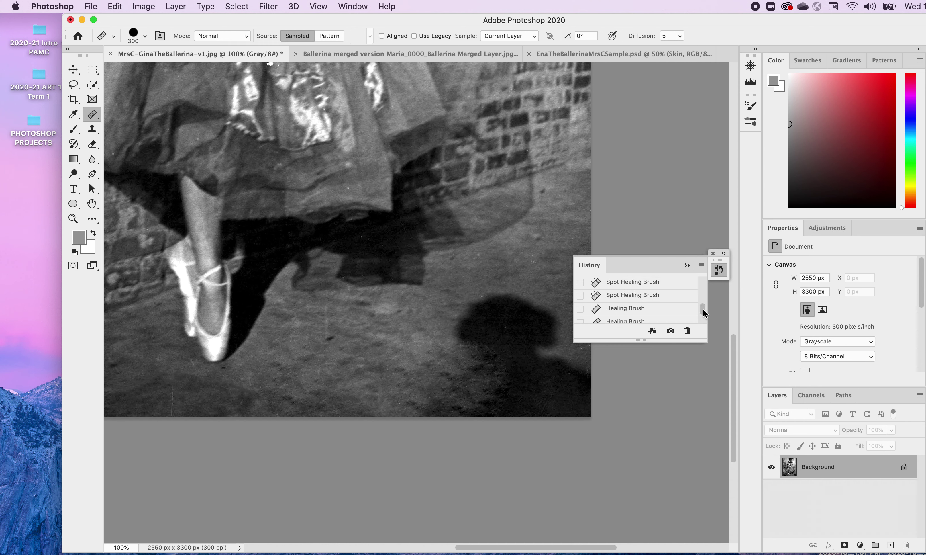
pyautogui.click(627, 309)
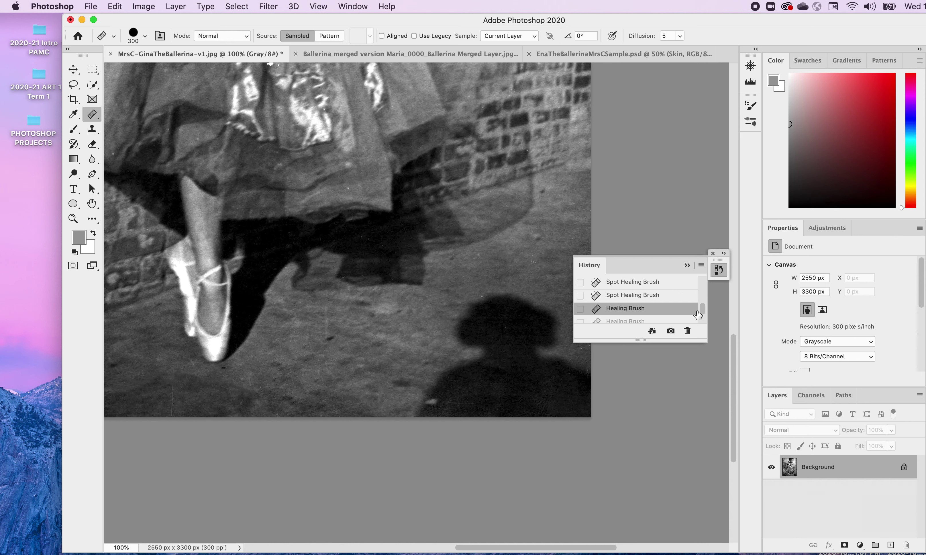
# Use the Patch Tool set to Destination to copy clean floor over the shadow's lower edge, then deselect
pyautogui.click(99, 122)
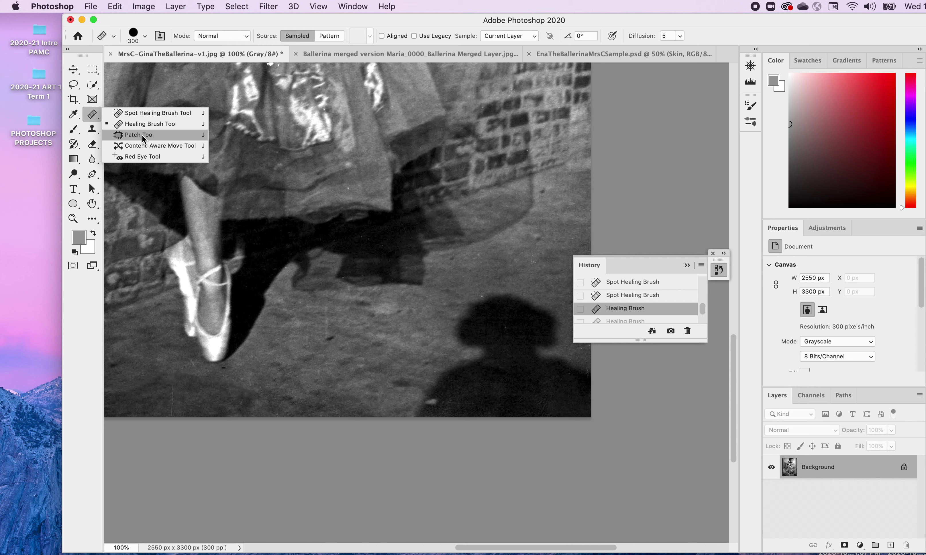
pyautogui.click(142, 136)
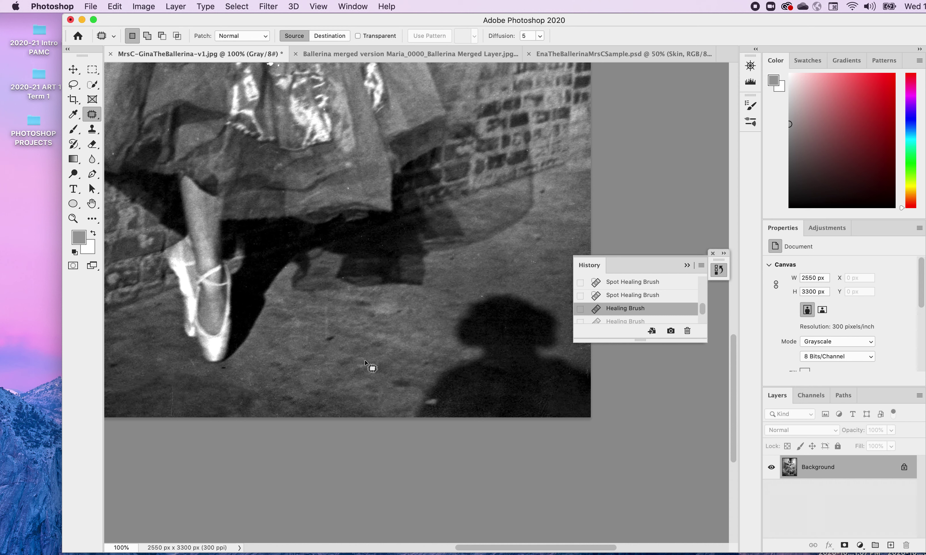
pyautogui.moveTo(332, 356)
pyautogui.mouseDown()
pyautogui.moveTo(405, 363)
pyautogui.moveTo(411, 396)
pyautogui.moveTo(402, 407)
pyautogui.moveTo(329, 408)
pyautogui.moveTo(316, 390)
pyautogui.moveTo(318, 364)
pyautogui.moveTo(334, 358)
pyautogui.mouseUp()
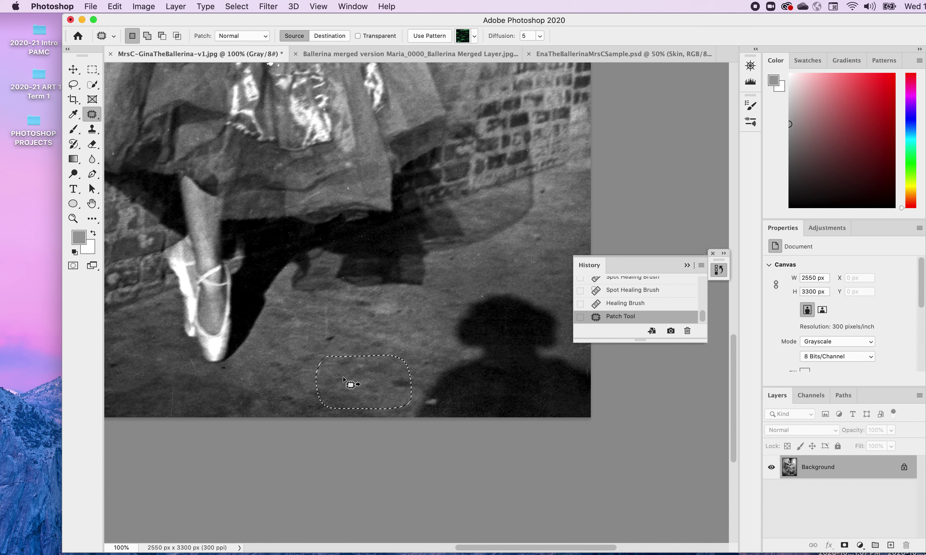
pyautogui.click(337, 36)
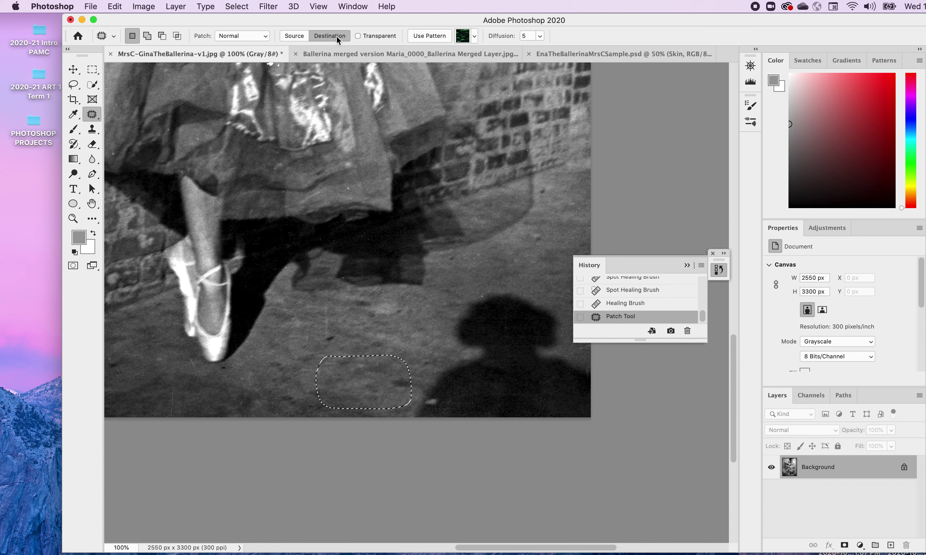
pyautogui.moveTo(365, 385); pyautogui.dragTo(457, 396)
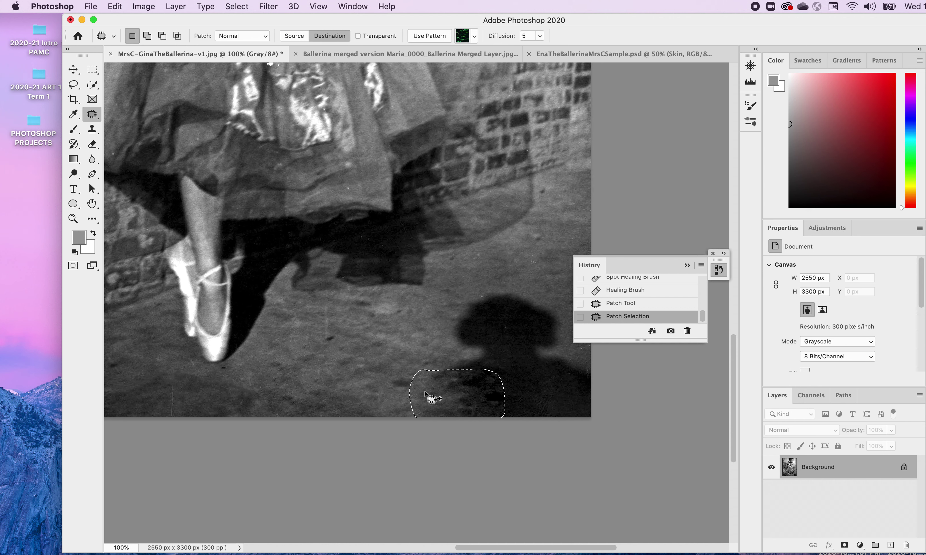
pyautogui.click(365, 397)
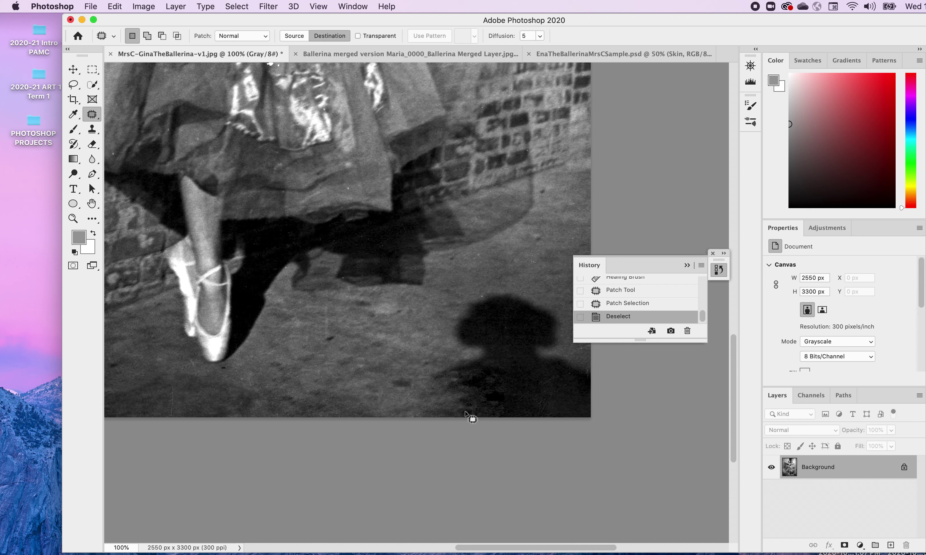
# Step back in History to before the patch to compare, then redo it
pyautogui.click(616, 306)
pyautogui.click(609, 291)
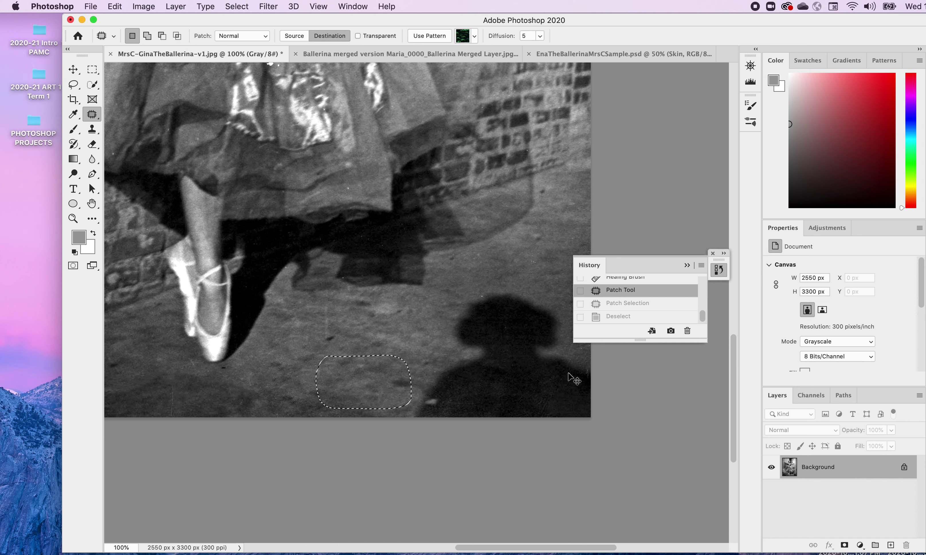
pyautogui.press('super+shift+z')
pyautogui.press('super+shift+z')
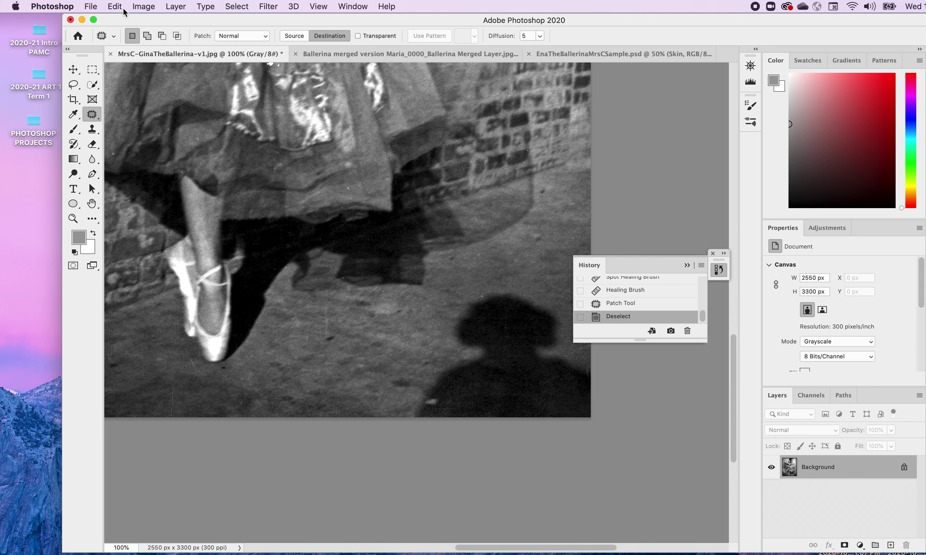
pyautogui.rightClick(100, 122)
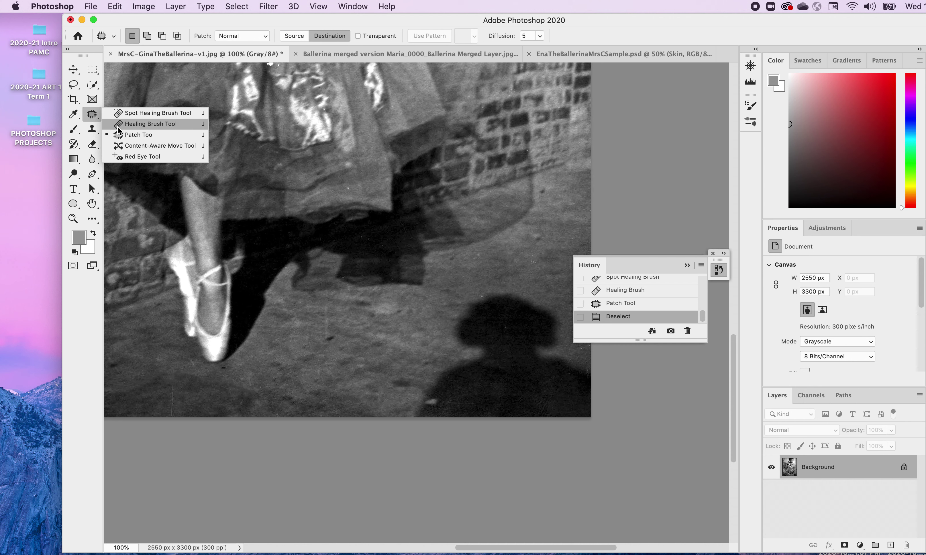
# Switch to the Clone Stamp Tool and clone over a dark floor streak
pyautogui.click(93, 133)
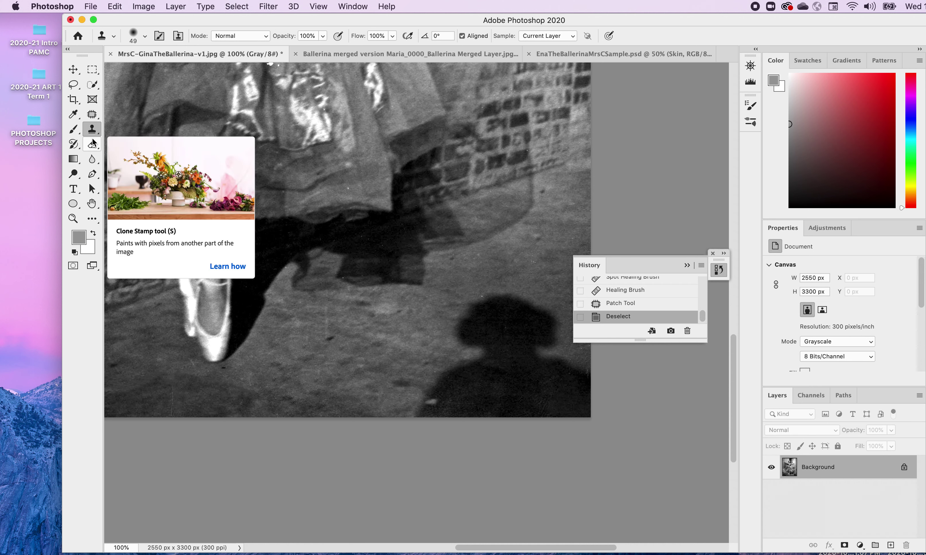
pyautogui.rightClick(98, 135)
pyautogui.click(118, 129)
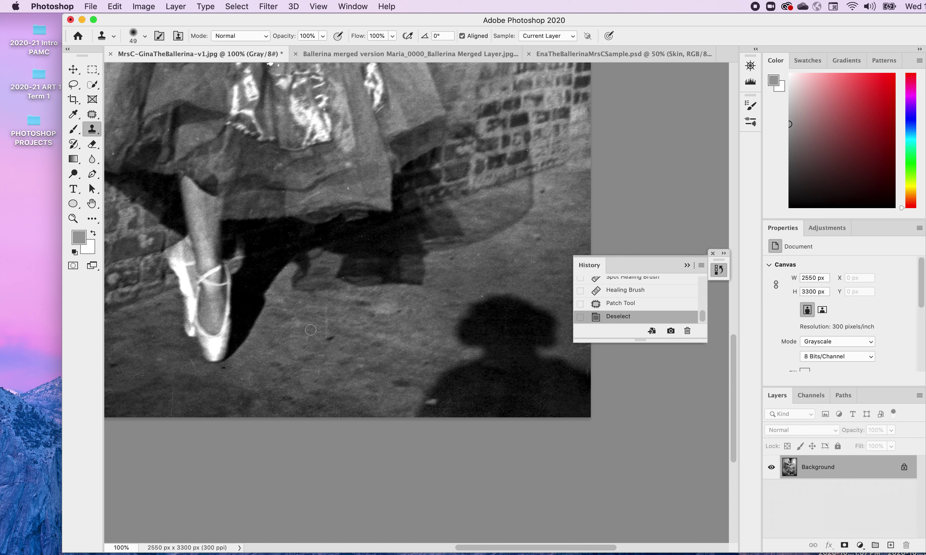
pyautogui.click(332, 336)
# Choose a Soft Round brush tip and try a larger size, dismissing the invalid-size warning
pyautogui.click(145, 37)
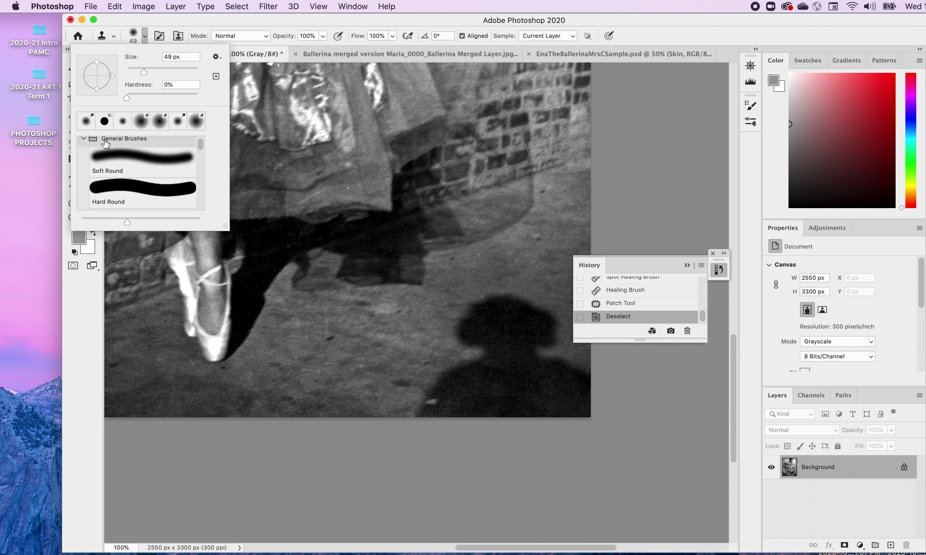
pyautogui.click(99, 161)
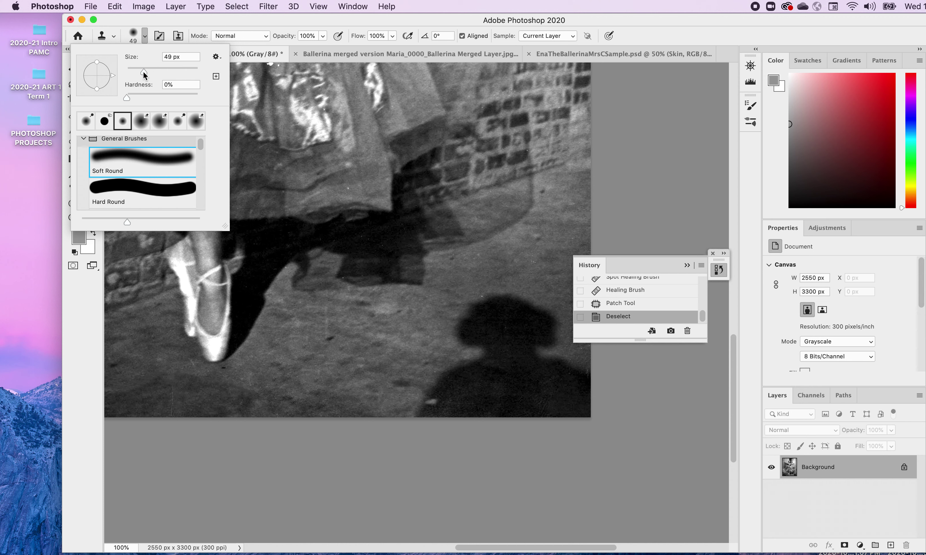
pyautogui.moveTo(143, 72); pyautogui.dragTo(153, 72)
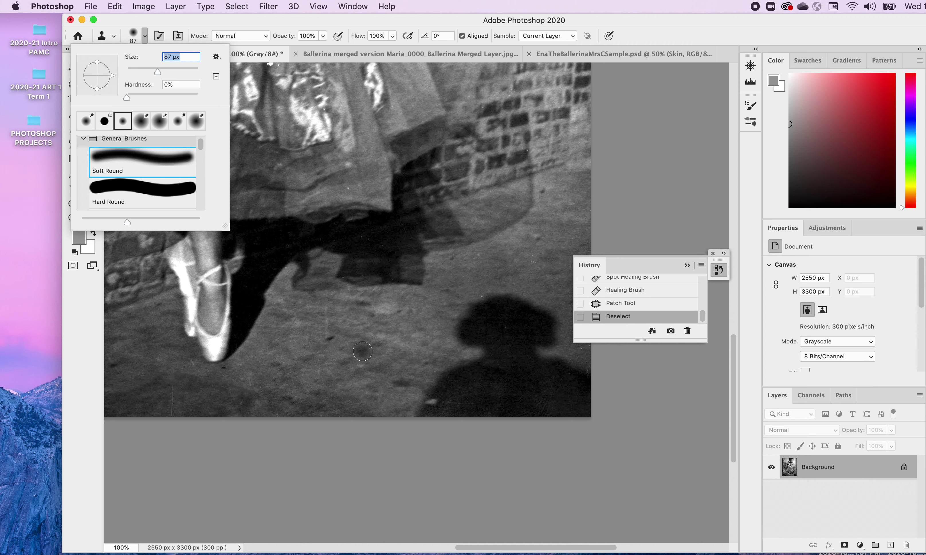
pyautogui.write(']')
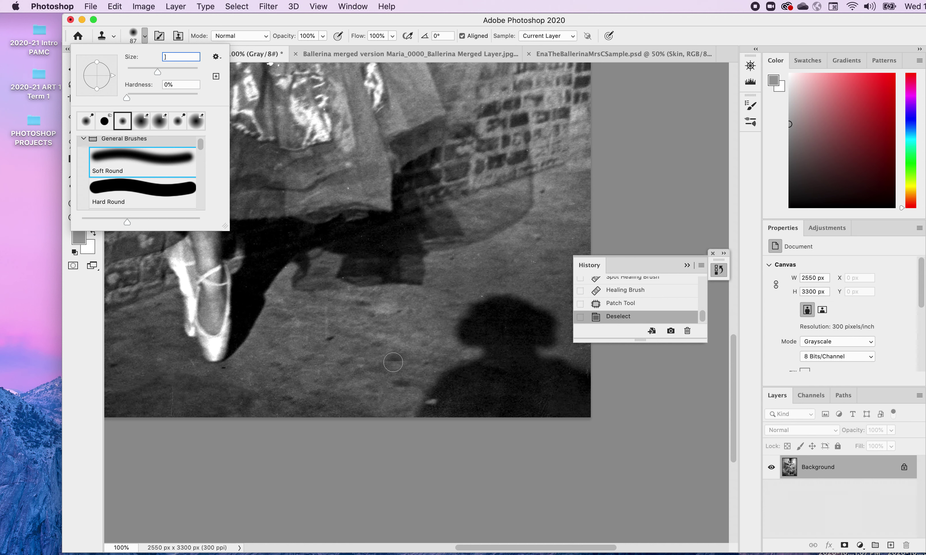
pyautogui.write(']')
pyautogui.press('BackSpace')
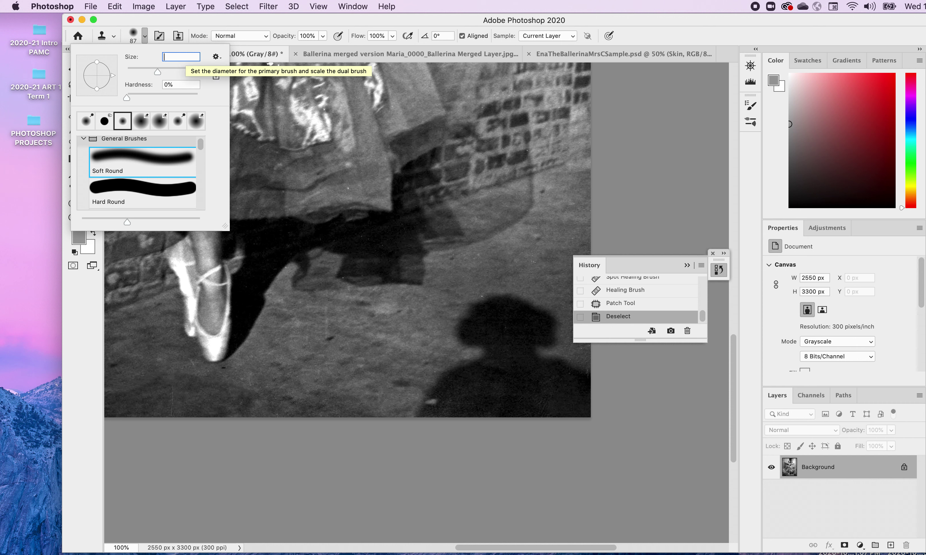
pyautogui.press('Return')
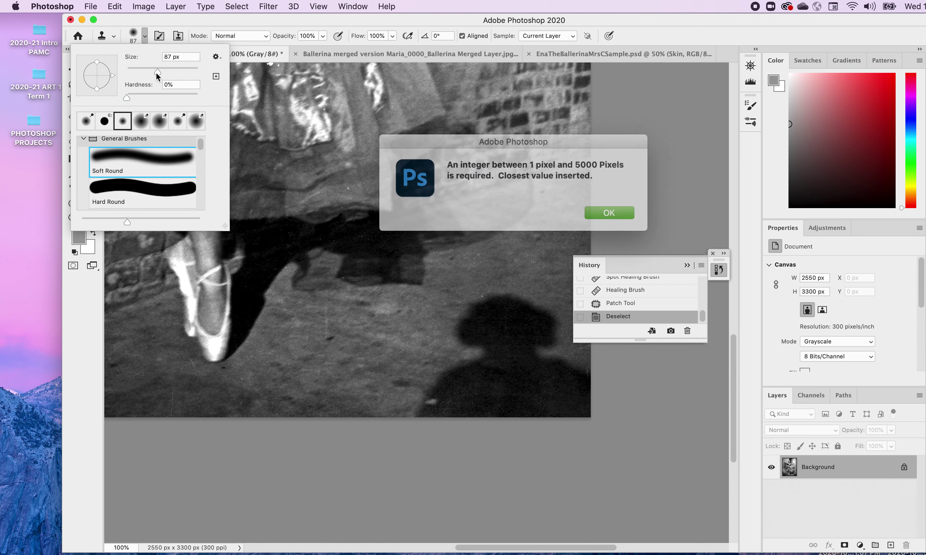
pyautogui.click(581, 212)
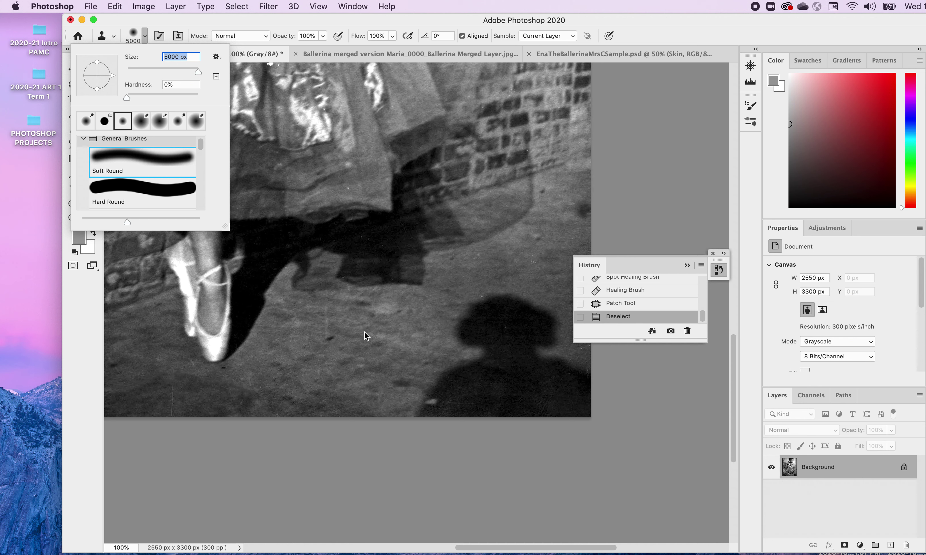
pyautogui.press('Return')
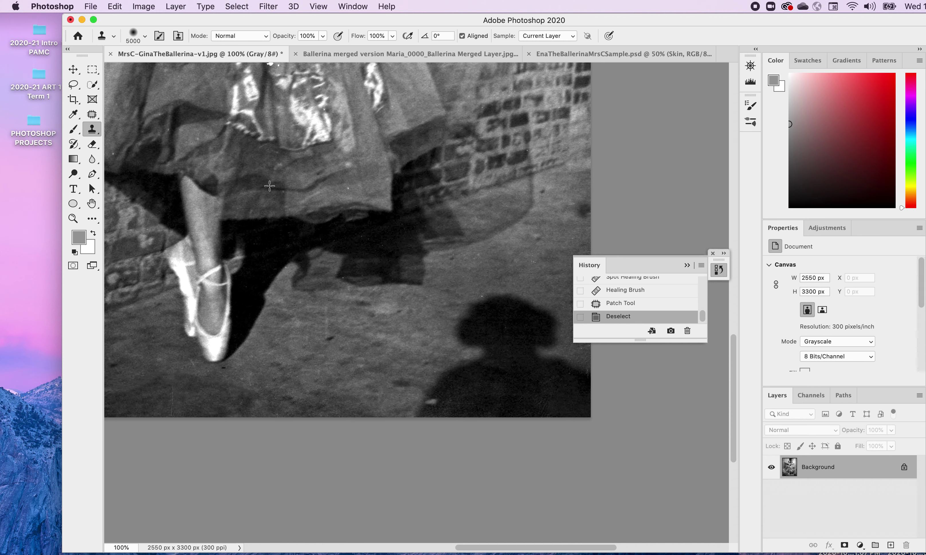
# Undo an accidental oversized clone stamp and deselect the restored patch outline
pyautogui.click(98, 134)
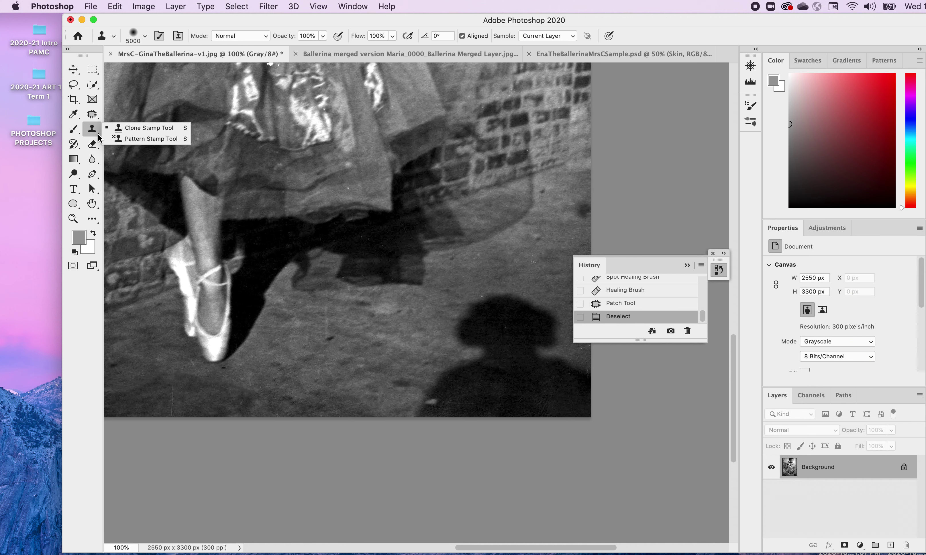
pyautogui.click(121, 127)
pyautogui.click(119, 117)
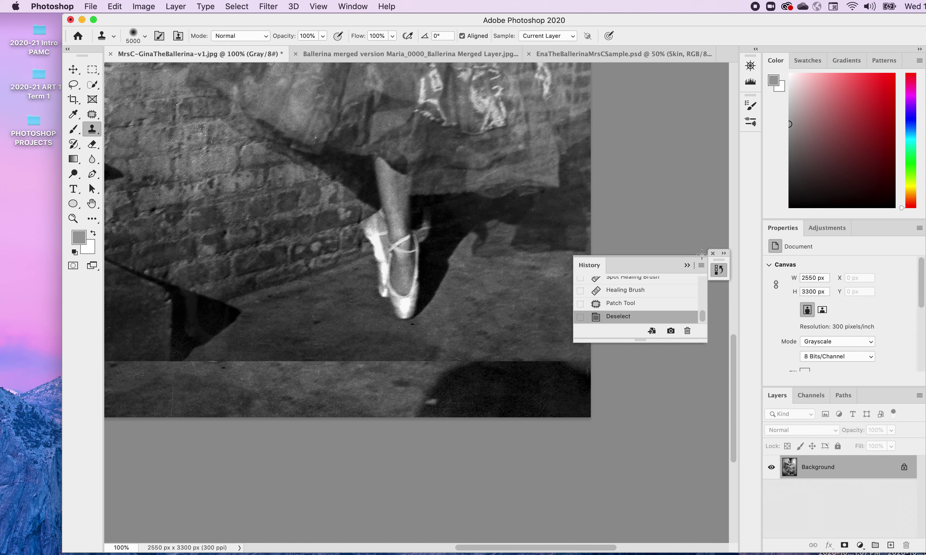
pyautogui.click(624, 302)
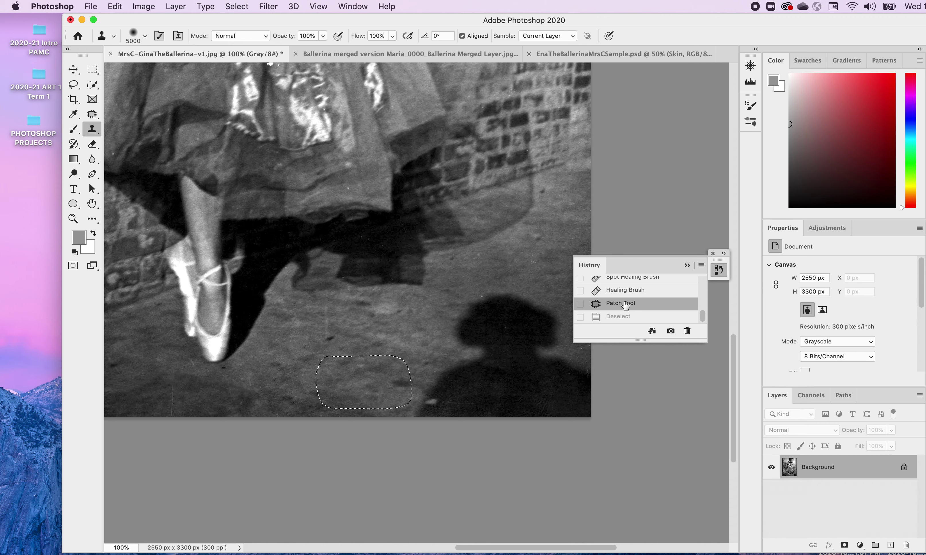
pyautogui.press('super+d')
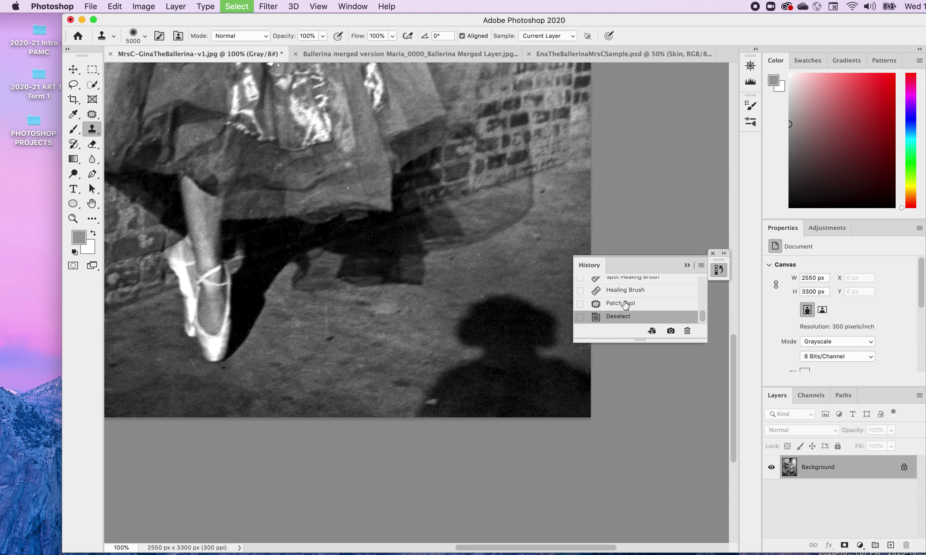
# Set the soft round brush size to 72 px, undo a test stamp, and enlarge it with ]
pyautogui.click(144, 35)
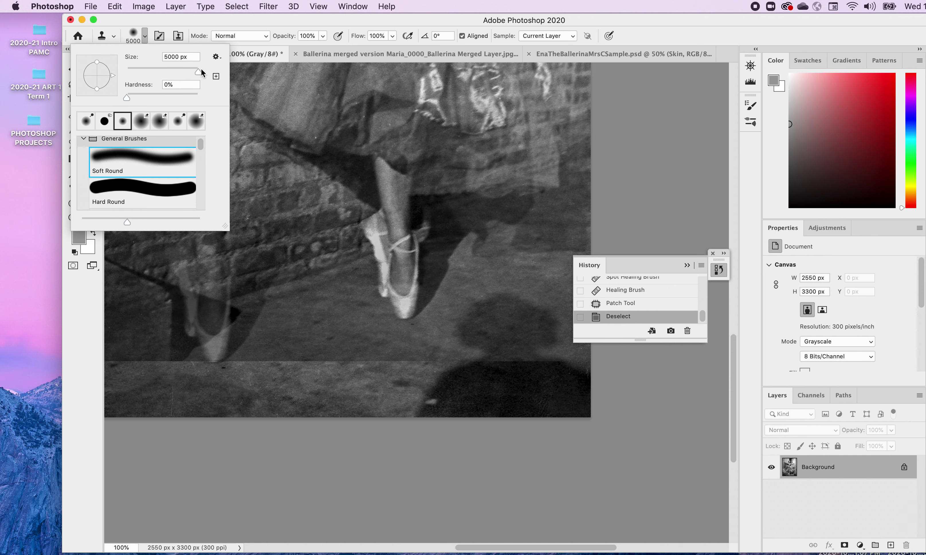
pyautogui.moveTo(198, 71); pyautogui.dragTo(157, 70)
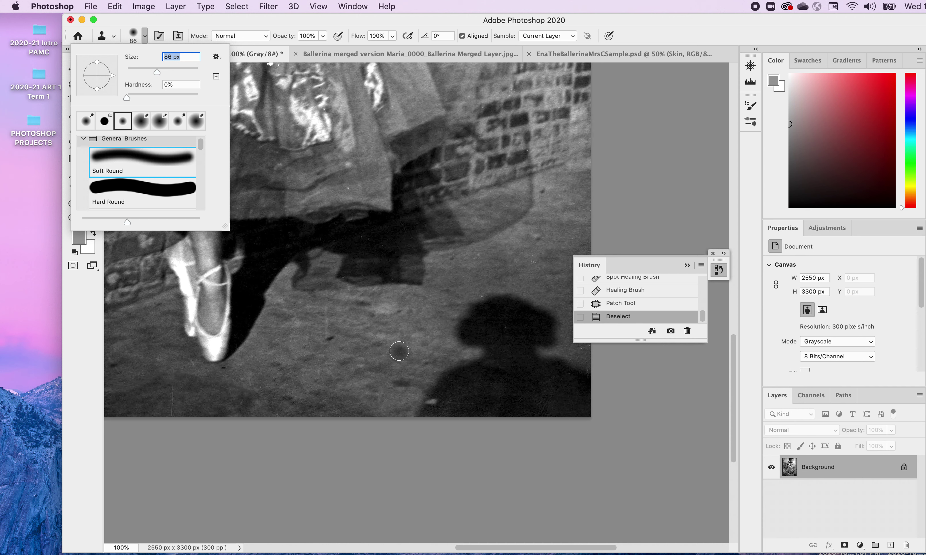
pyautogui.write(']')
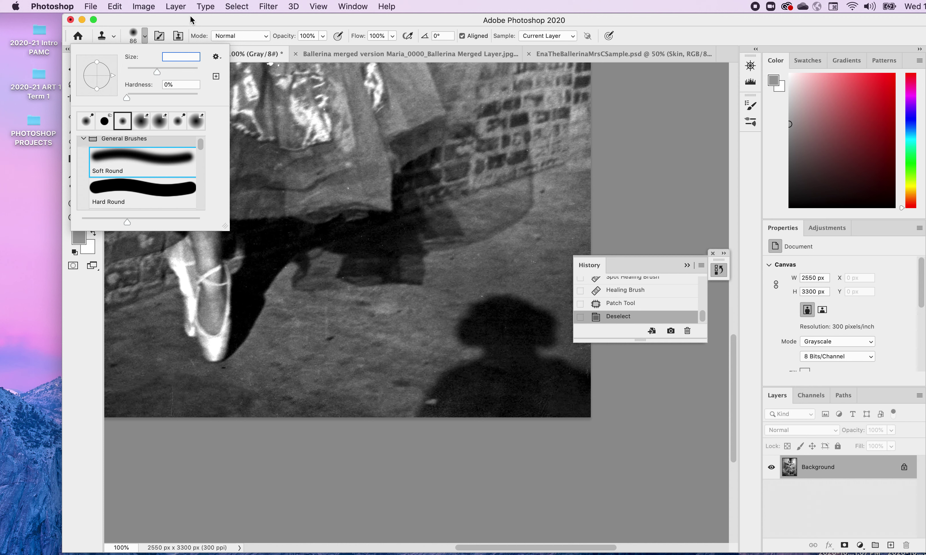
pyautogui.write('72')
pyautogui.press('Return')
pyautogui.click(504, 328)
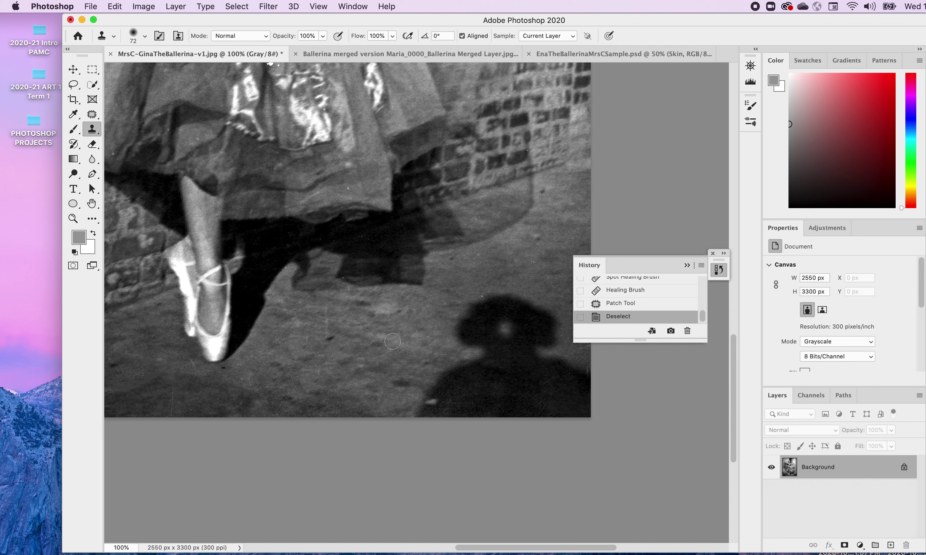
pyautogui.press('cmd+z')
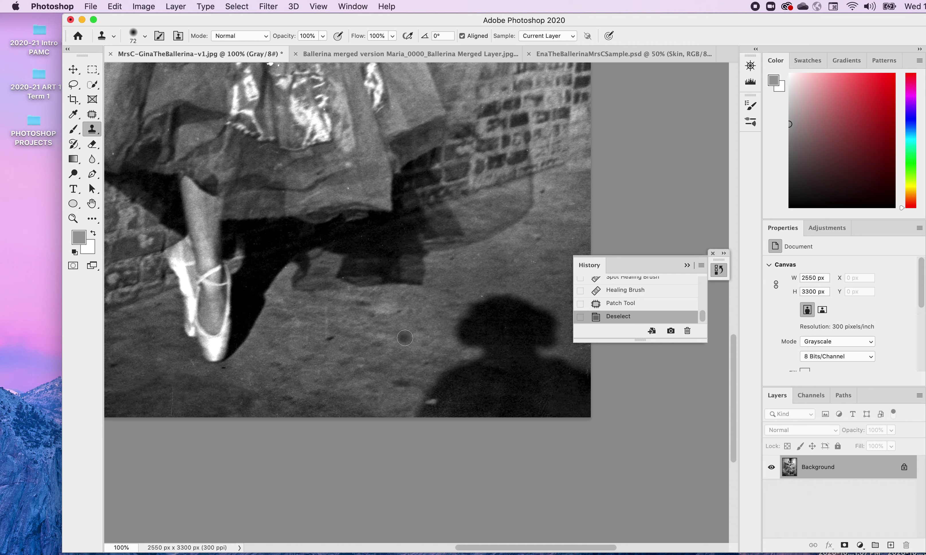
pyautogui.press(']')
pyautogui.press(']')
pyautogui.press(']')
pyautogui.press(']')
pyautogui.press(']')
pyautogui.press(']')
pyautogui.press(']')
pyautogui.press(']')
pyautogui.press(']')
pyautogui.press(']')
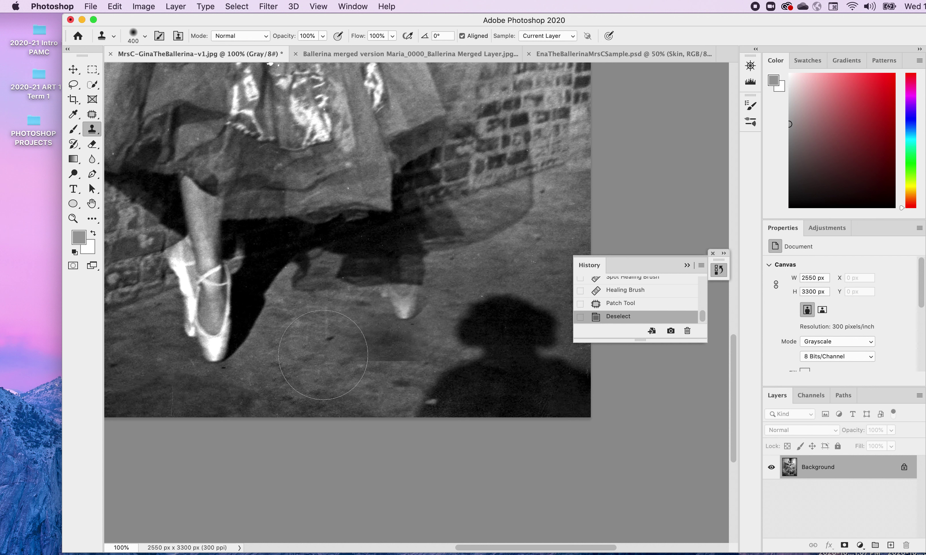
# Stamp clean floor texture over the shadow's rounded head with the 400 px Clone Stamp
pyautogui.keyDown('alt'); pyautogui.click(333, 357); pyautogui.keyUp('alt')
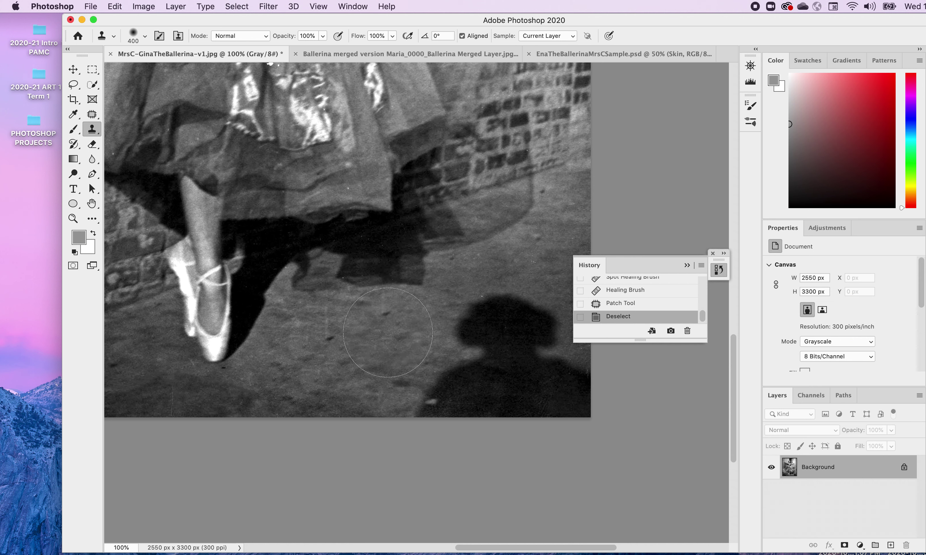
pyautogui.click(388, 332)
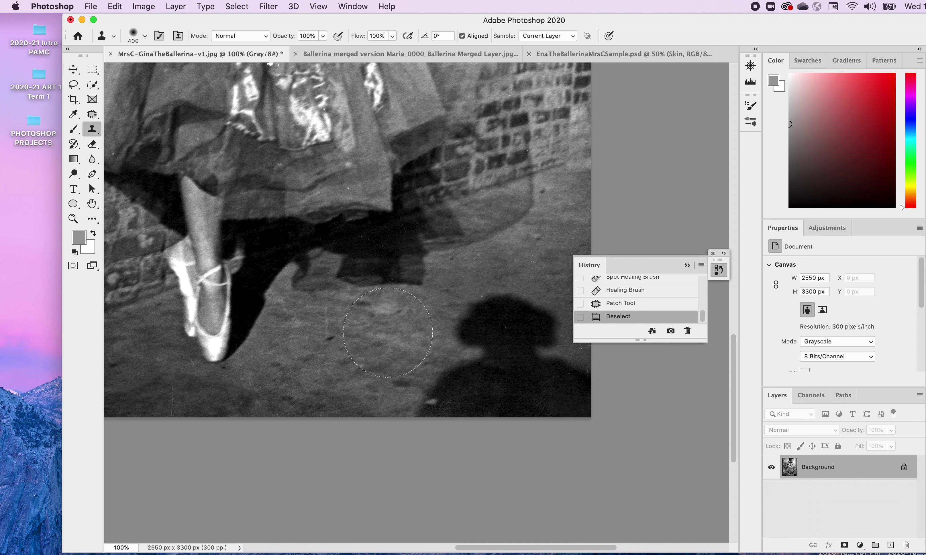
pyautogui.click(448, 388)
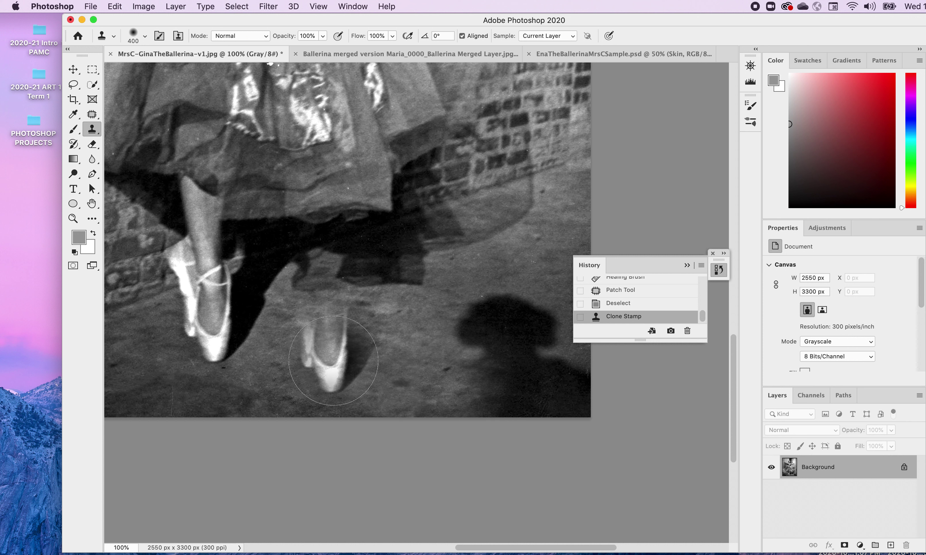
pyautogui.press('alt')
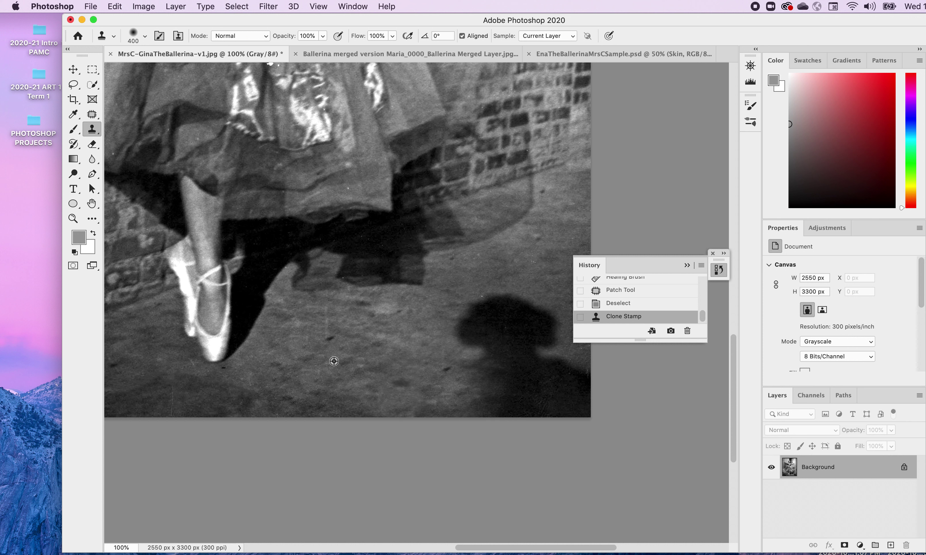
pyautogui.keyDown('alt'); pyautogui.click(334, 361); pyautogui.keyUp('alt')
pyautogui.click(485, 328)
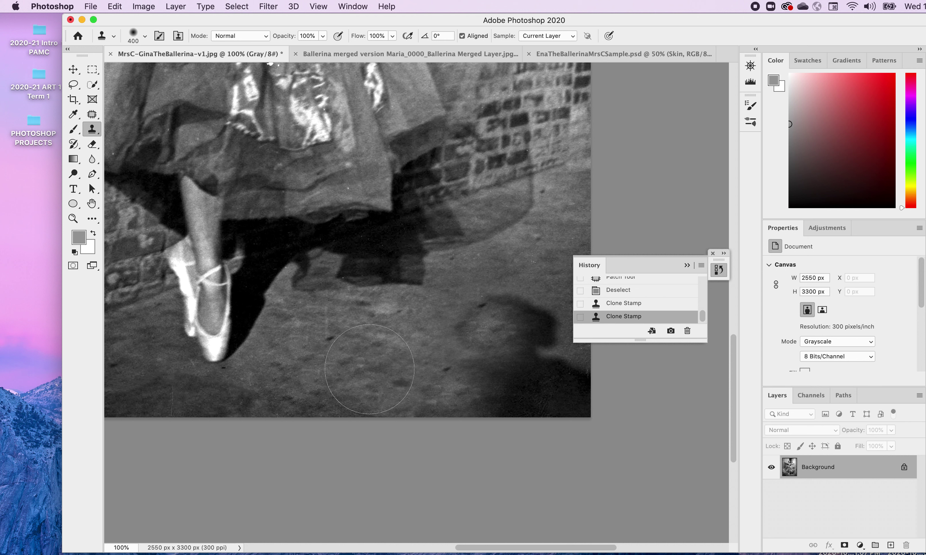
pyautogui.press('alt')
# Paint ground texture across the shadow's body, undoing a dark cloned patch
pyautogui.keyDown('alt'); pyautogui.click(364, 361); pyautogui.keyUp('alt')
pyautogui.moveTo(466, 312)
pyautogui.mouseDown()
pyautogui.moveTo(480, 327)
pyautogui.moveTo(480, 316)
pyautogui.mouseUp()
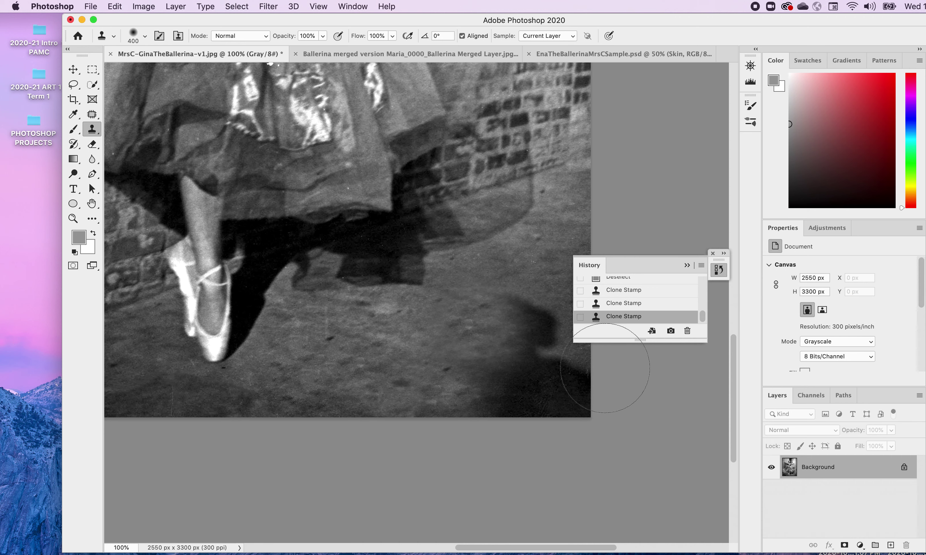
pyautogui.moveTo(604, 368)
pyautogui.mouseDown()
pyautogui.moveTo(527, 320)
pyautogui.moveTo(542, 400)
pyautogui.moveTo(533, 347)
pyautogui.moveTo(527, 373)
pyautogui.moveTo(428, 388)
pyautogui.moveTo(440, 401)
pyautogui.moveTo(545, 388)
pyautogui.moveTo(510, 396)
pyautogui.moveTo(334, 382)
pyautogui.moveTo(323, 363)
pyautogui.moveTo(344, 358)
pyautogui.mouseUp()
pyautogui.press('super+z')
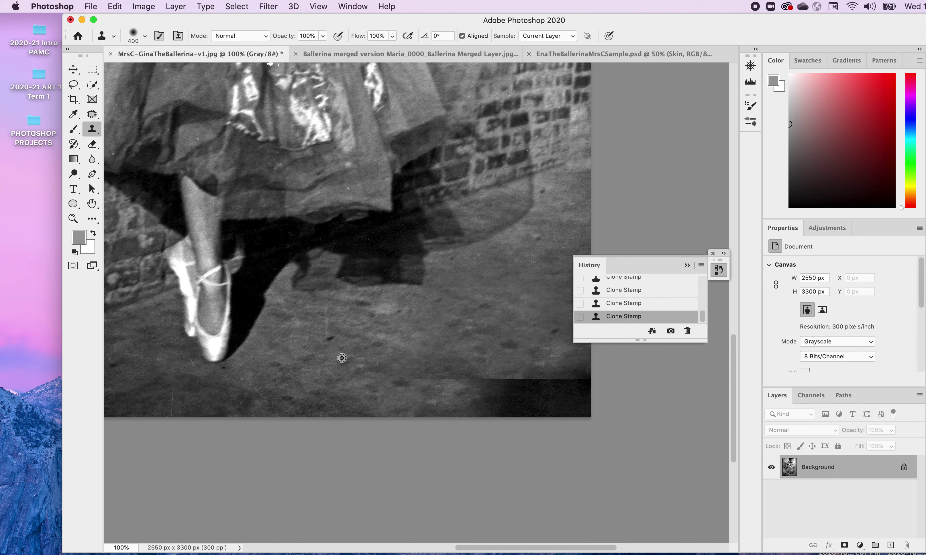
# Lighten the dark bottom band with fresh floor samples stamped near the lower edge
pyautogui.keyDown('alt'); pyautogui.click(341, 358); pyautogui.keyUp('alt')
pyautogui.click(485, 397)
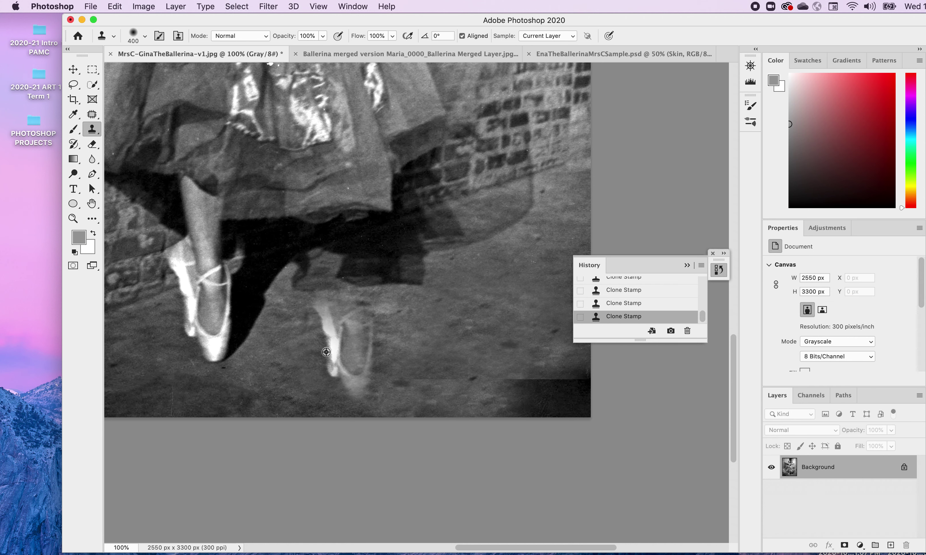
pyautogui.keyDown('alt'); pyautogui.click(327, 352); pyautogui.keyUp('alt')
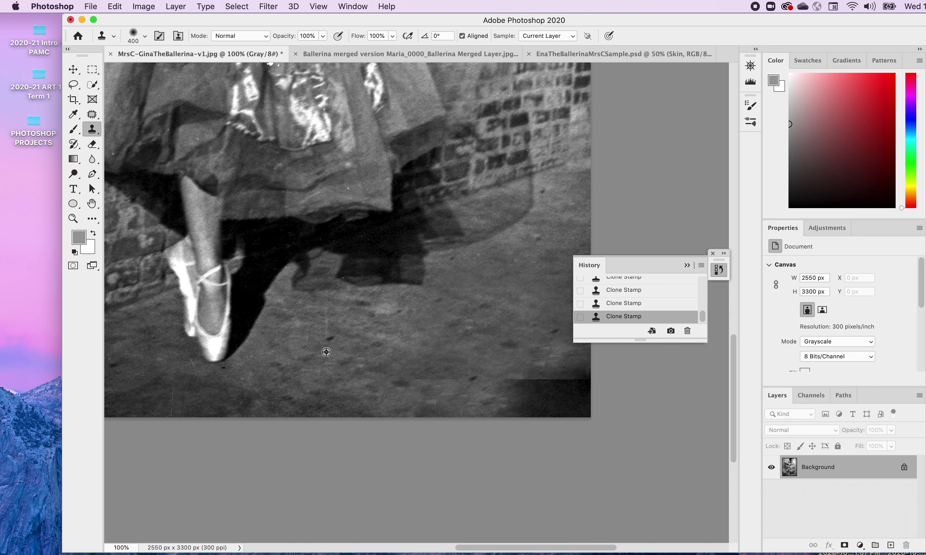
pyautogui.click(428, 372)
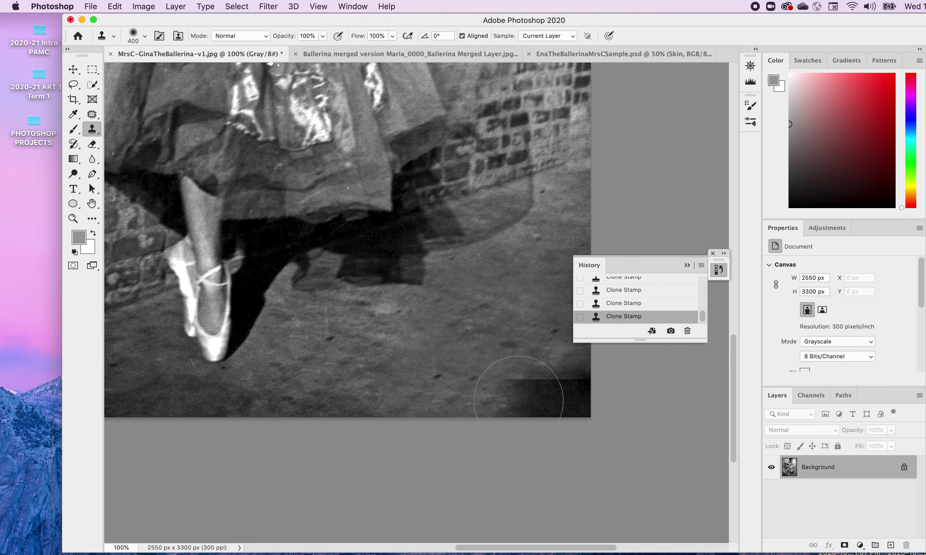
pyautogui.keyDown('alt'); pyautogui.click(365, 351); pyautogui.keyUp('alt')
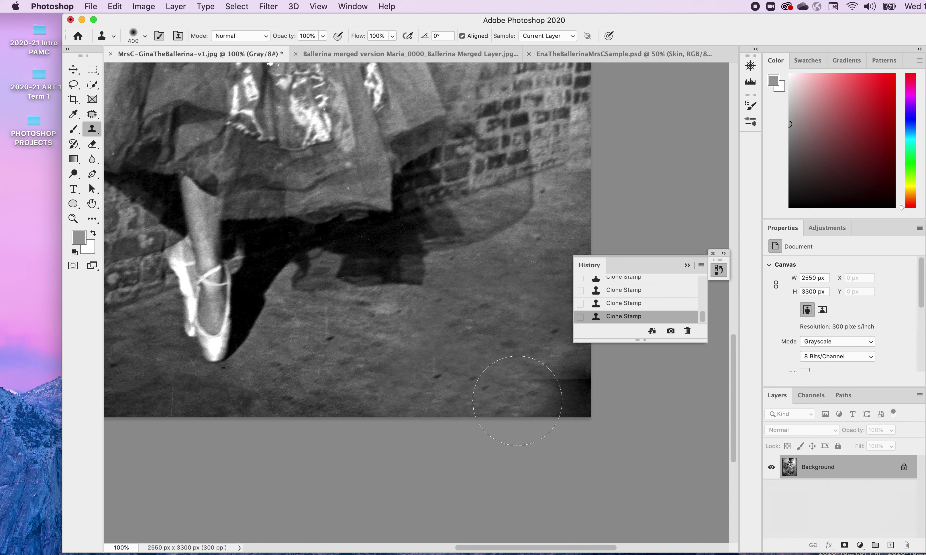
pyautogui.keyDown('alt'); pyautogui.click(350, 345); pyautogui.keyUp('alt')
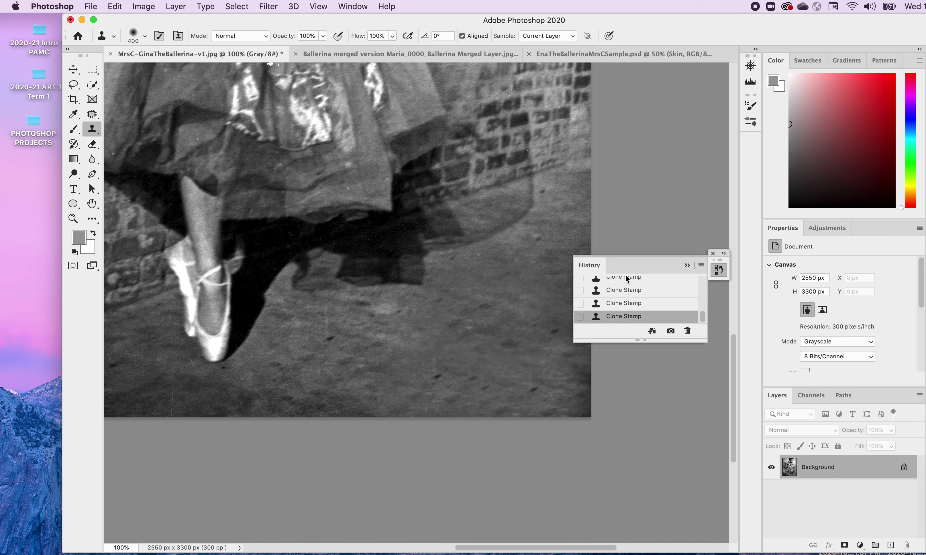
# Move the History panel aside and restamp clean floor at the right edge, undoing a brick patch
pyautogui.moveTo(628, 269)
pyautogui.mouseDown()
pyautogui.moveTo(643, 260)
pyautogui.moveTo(671, 202)
pyautogui.mouseUp()
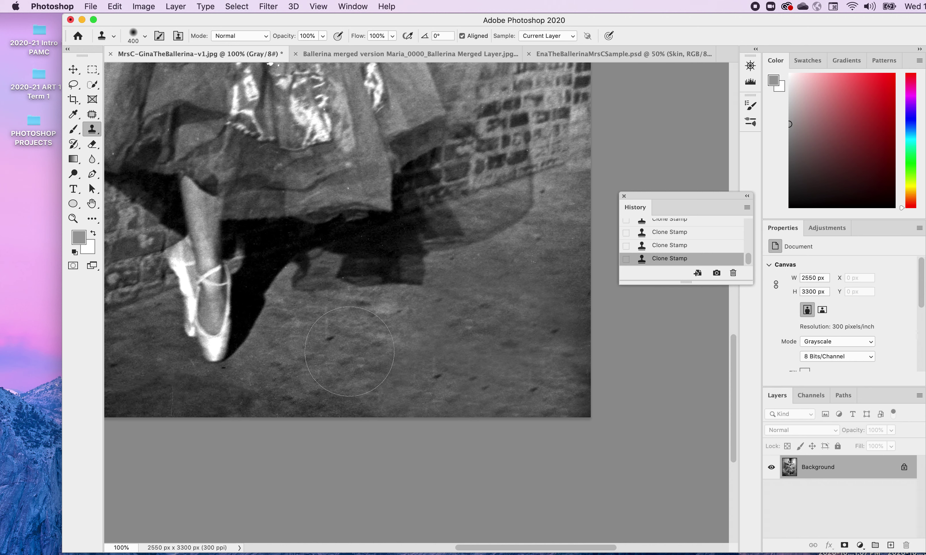
pyautogui.click(346, 344)
pyautogui.press('super+alt+z')
pyautogui.keyDown('alt'); pyautogui.click(347, 348); pyautogui.keyUp('alt')
pyautogui.click(588, 373)
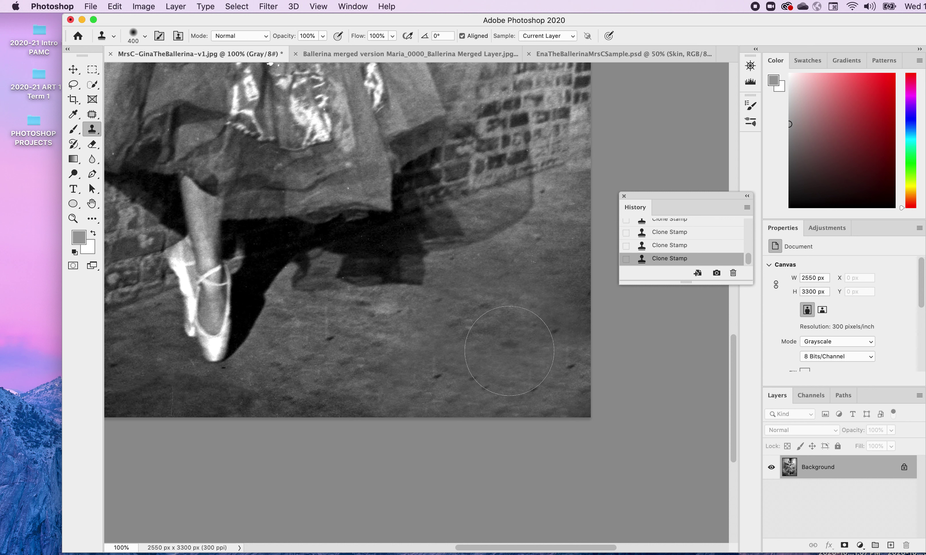
pyautogui.moveTo(468, 327); pyautogui.dragTo(476, 313)
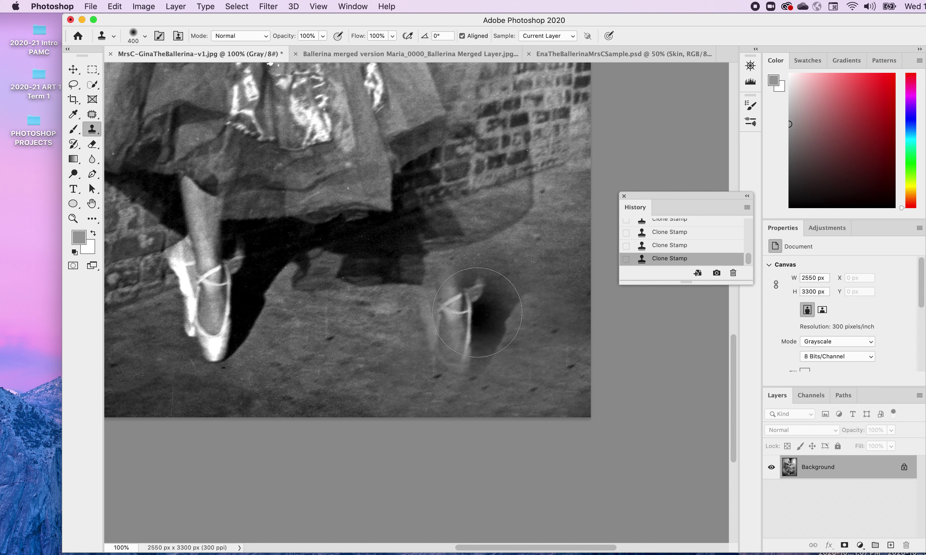
# Resample floor and paint over dark spots on the lower-right floor
pyautogui.press('alt')
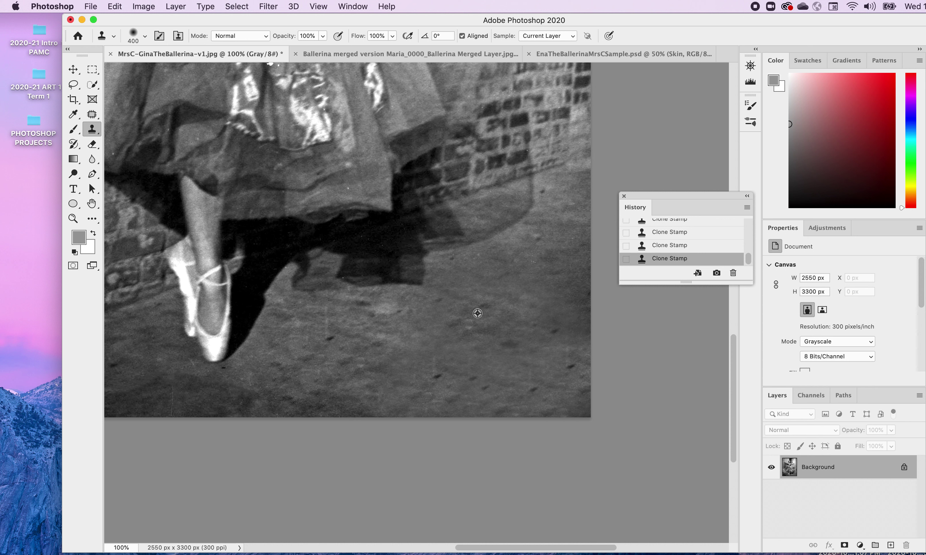
pyautogui.keyDown('alt'); pyautogui.click(478, 313); pyautogui.keyUp('alt')
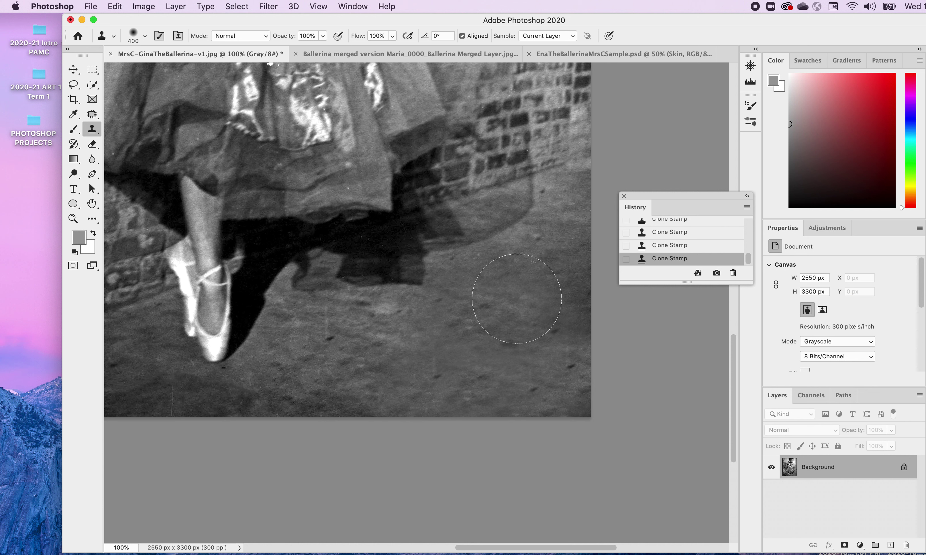
pyautogui.keyDown('alt'); pyautogui.click(517, 300); pyautogui.keyUp('alt')
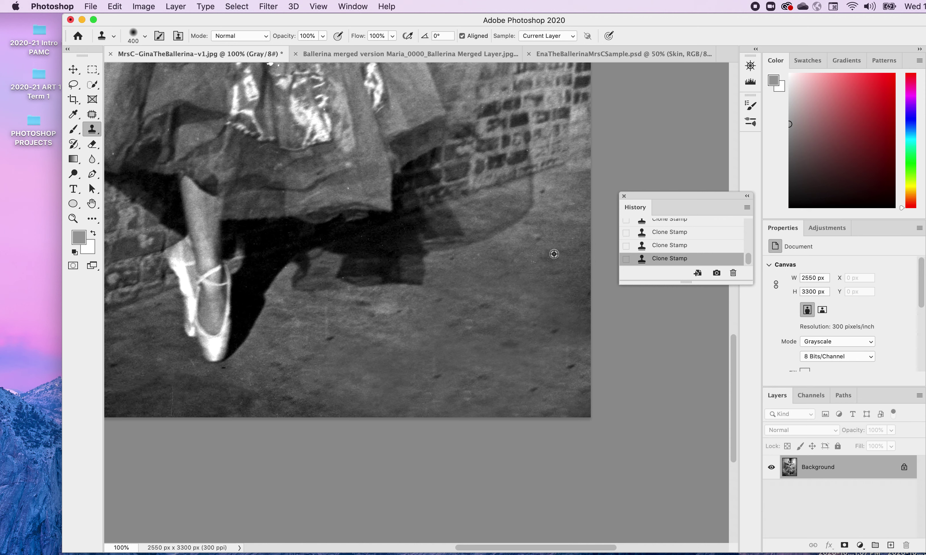
pyautogui.click(560, 388)
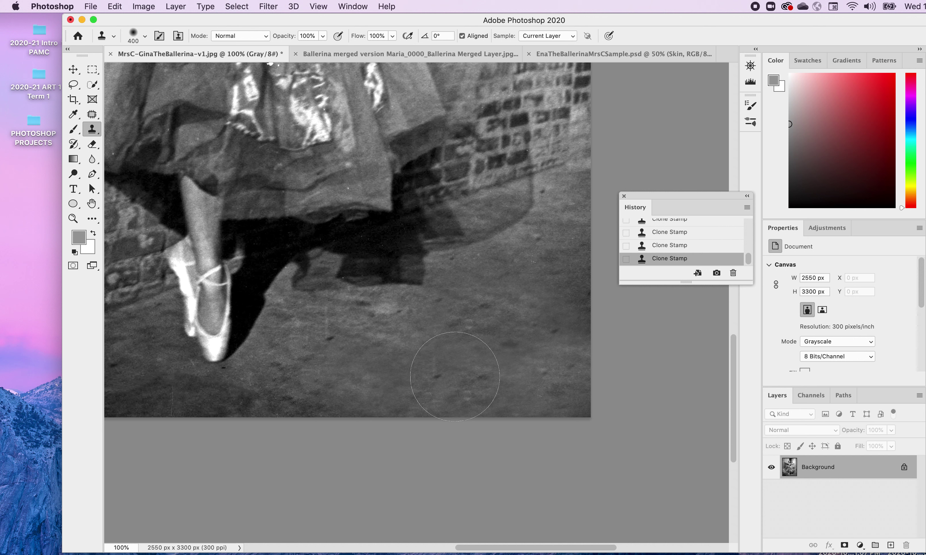
pyautogui.moveTo(454, 324)
pyautogui.mouseDown()
pyautogui.moveTo(507, 320)
pyautogui.moveTo(485, 321)
pyautogui.mouseUp()
# Cover the stray brick pattern and dark blotches along the bottom edge with plain floor
pyautogui.press('alt')
pyautogui.click(486, 322)
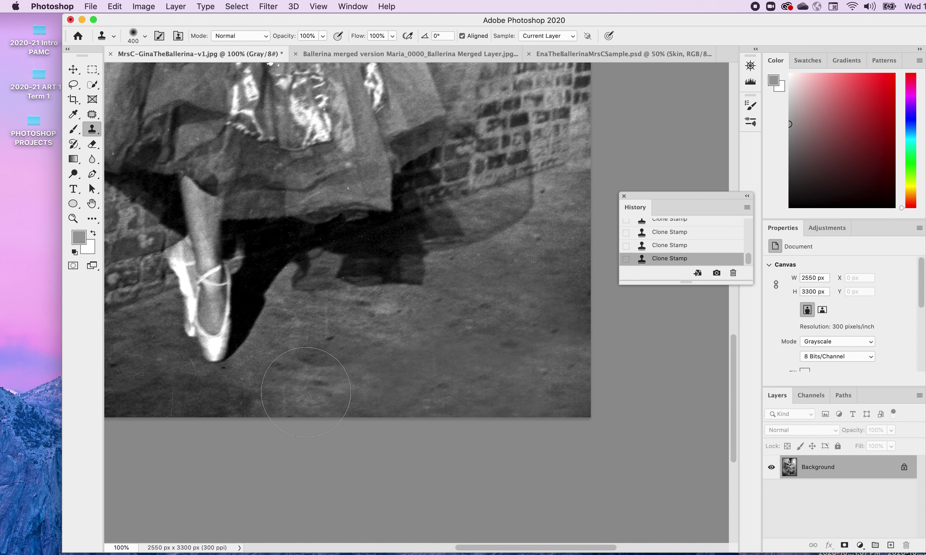
pyautogui.click(306, 390)
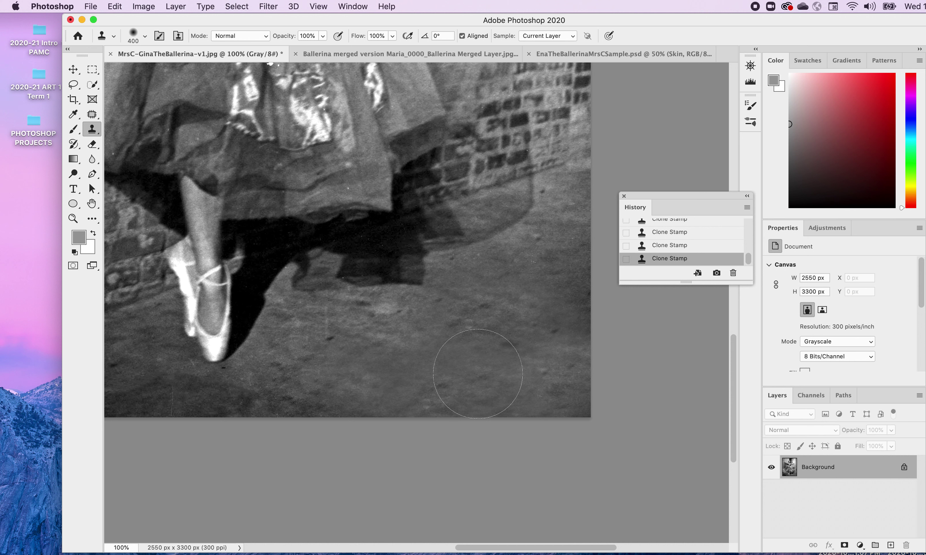
pyautogui.click(479, 375)
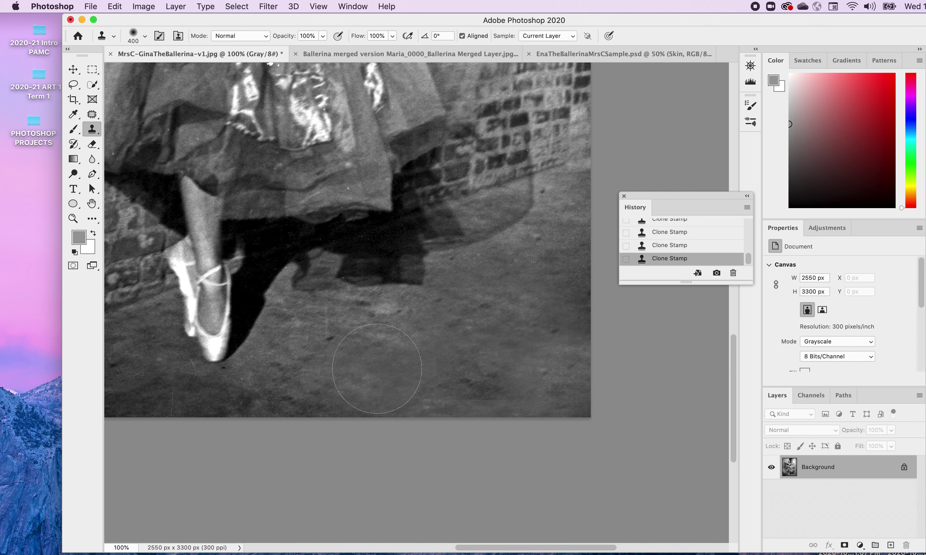
pyautogui.click(368, 387)
pyautogui.keyDown('alt'); pyautogui.click(368, 387); pyautogui.keyUp('alt')
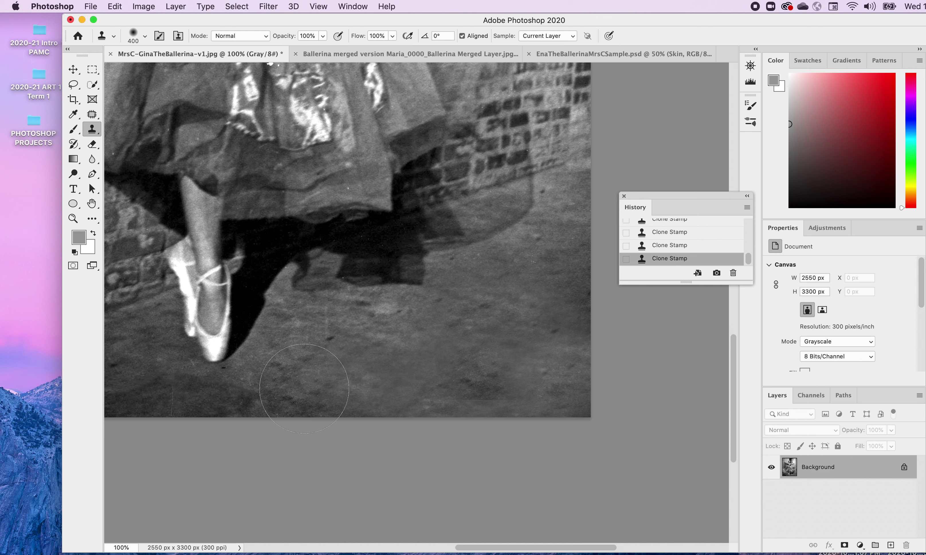
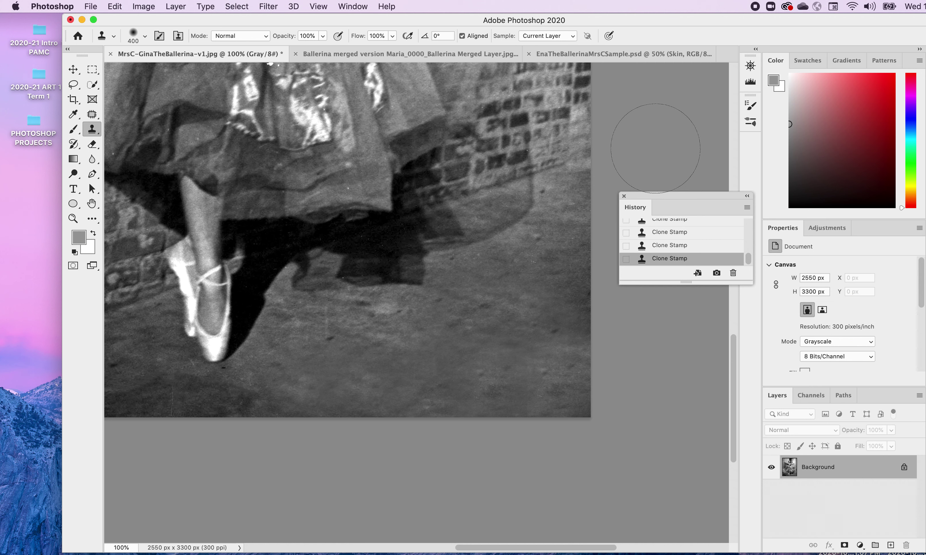
# Switch to the Move tool with Auto-Select off, close the History panel, and zoom out to 50%
pyautogui.click(75, 71)
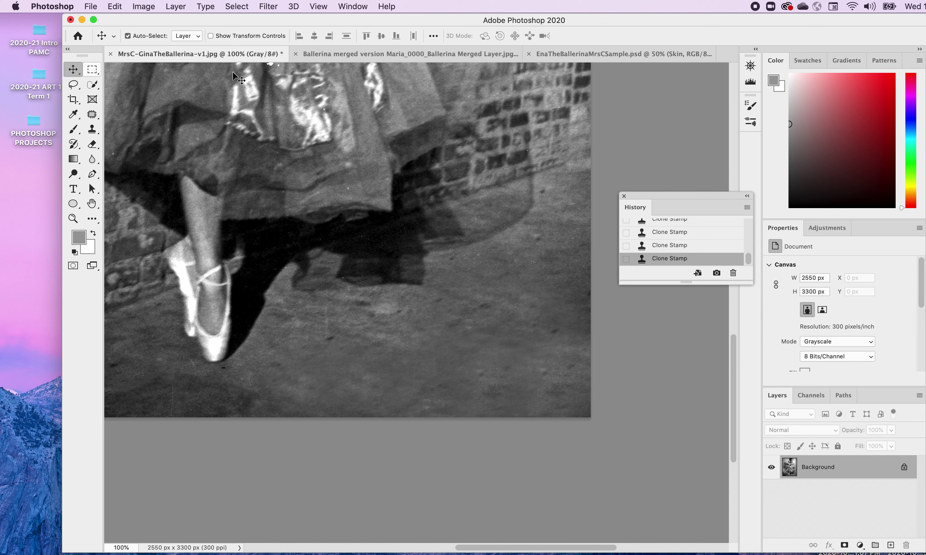
pyautogui.click(624, 196)
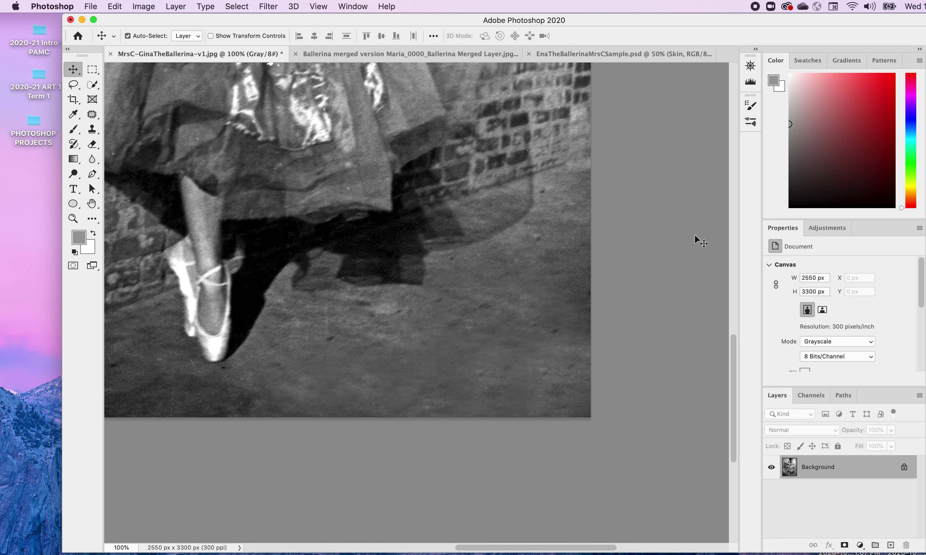
pyautogui.press('super')
pyautogui.press('super+minus')
pyautogui.press('super+minus')
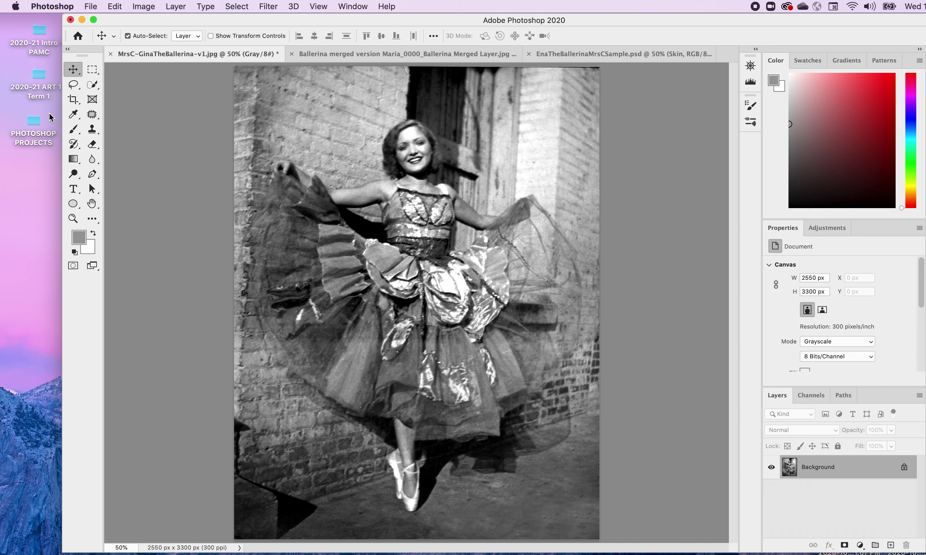
# Crop a thin strip off the photo's top edge with an 8.5 x 11 in, 300 px/in crop
pyautogui.click(73, 101)
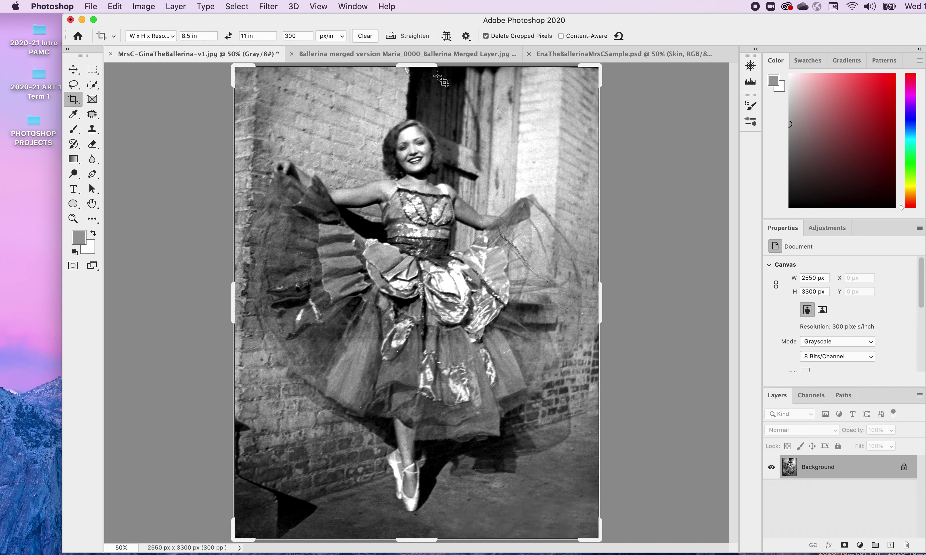
pyautogui.moveTo(430, 66); pyautogui.dragTo(431, 71)
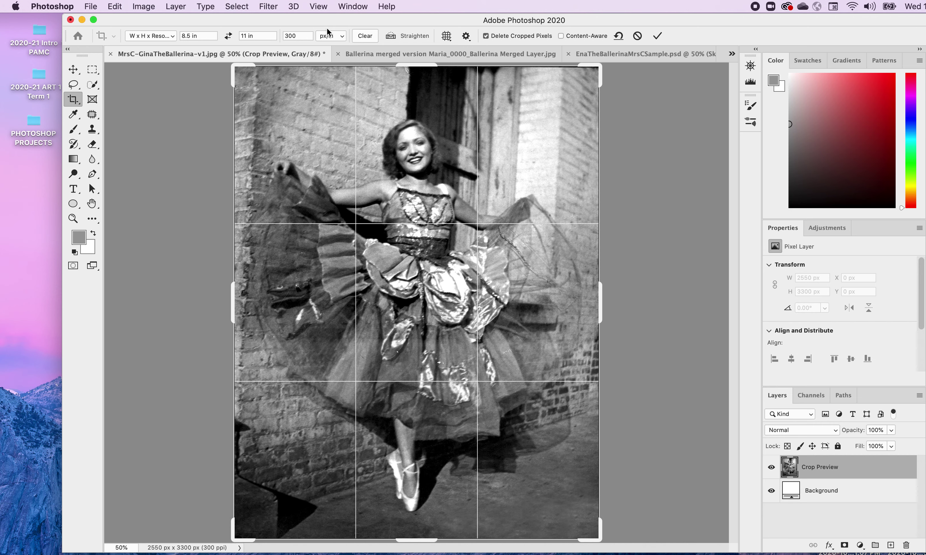
pyautogui.press('super+equal')
pyautogui.press('super+equal')
pyautogui.press('super+equal')
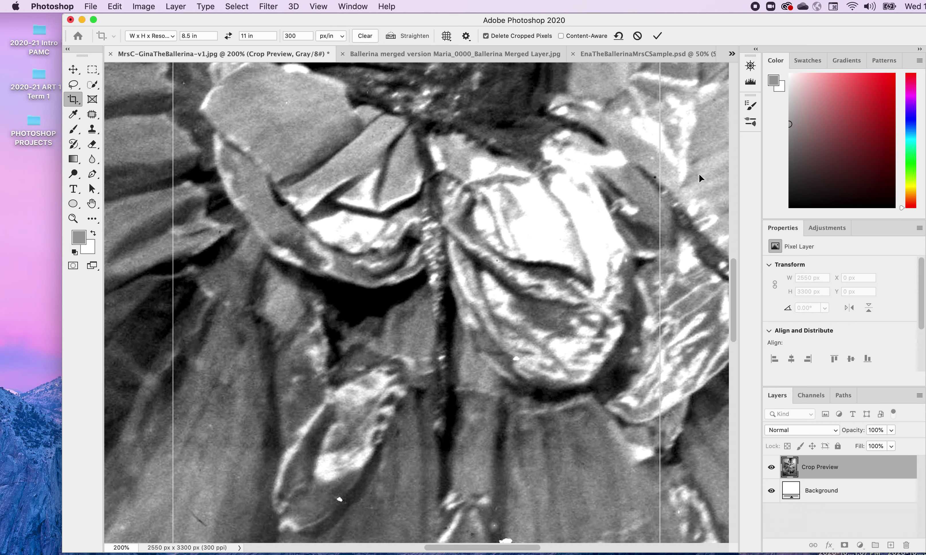
pyautogui.moveTo(735, 313); pyautogui.dragTo(727, 174)
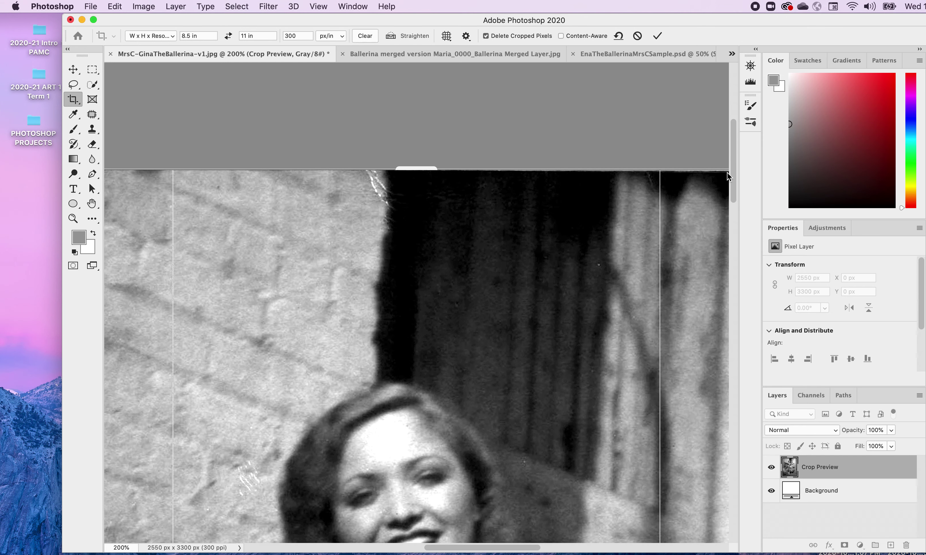
pyautogui.moveTo(408, 170); pyautogui.dragTo(408, 174)
pyautogui.click(409, 176)
pyautogui.click(410, 177)
pyautogui.moveTo(410, 176); pyautogui.dragTo(410, 180)
pyautogui.press('super+z')
pyautogui.moveTo(409, 170); pyautogui.dragTo(410, 175)
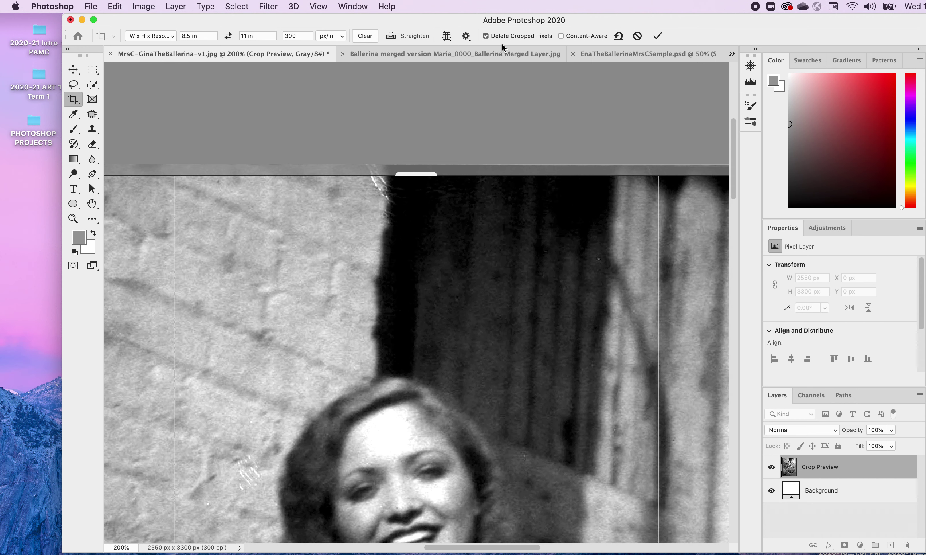
pyautogui.click(657, 36)
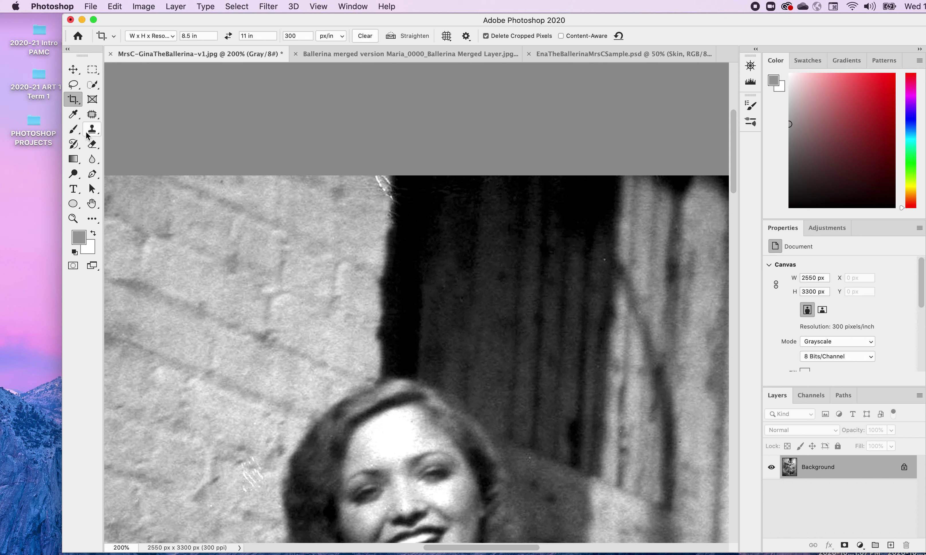
# Heal the bright streak along the top edge with the Spot Healing Brush
pyautogui.click(95, 116)
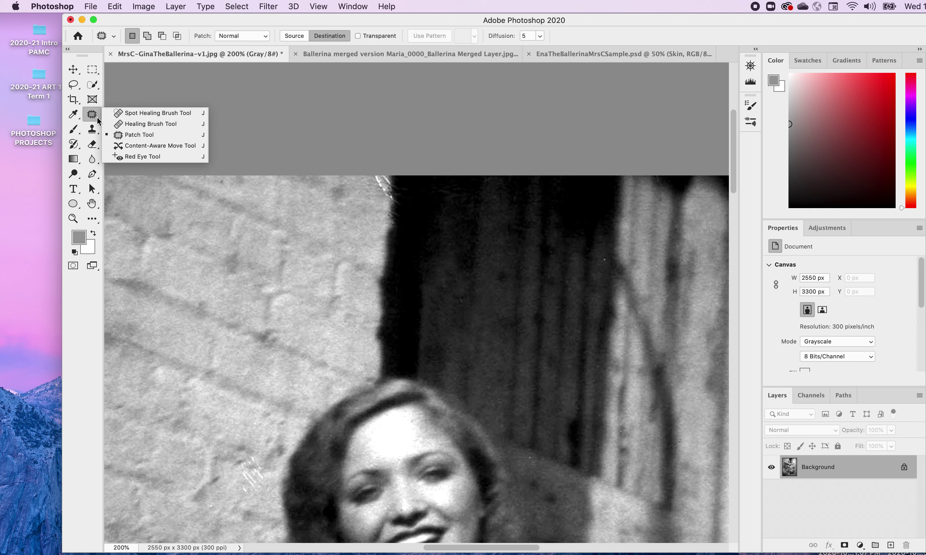
pyautogui.click(138, 116)
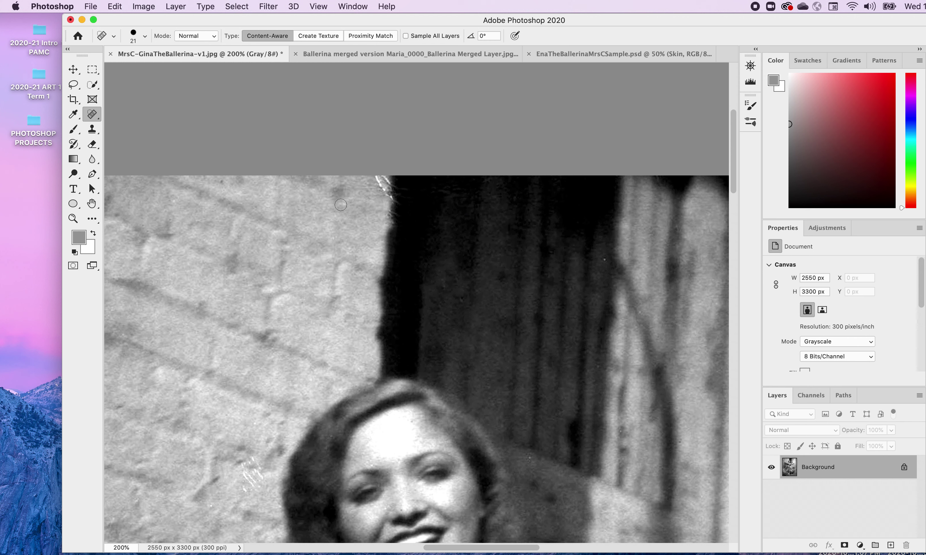
pyautogui.click(377, 191)
pyautogui.moveTo(377, 191); pyautogui.dragTo(376, 174)
pyautogui.moveTo(371, 216); pyautogui.dragTo(383, 171)
pyautogui.moveTo(380, 206); pyautogui.dragTo(389, 178)
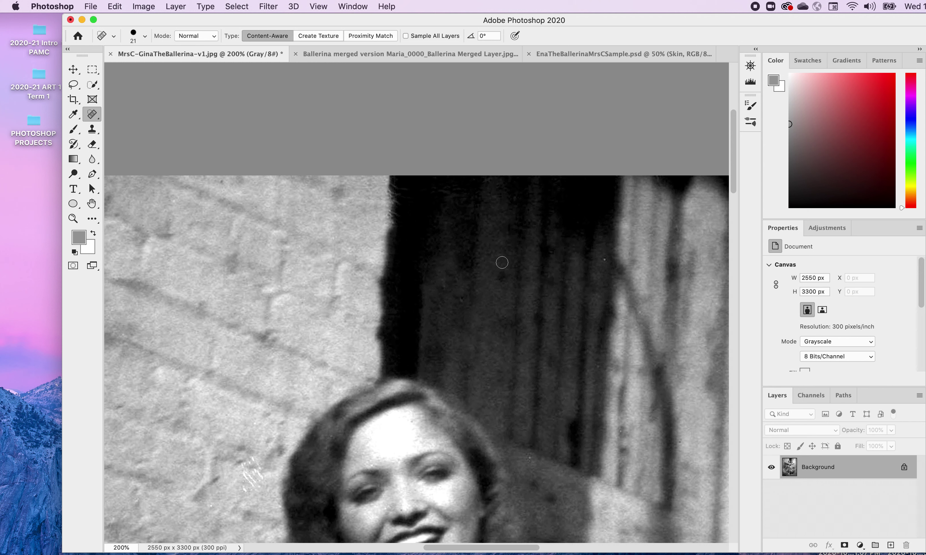
# Heal the small white speck in the doorway, then zoom out to 50%
pyautogui.click(601, 260)
pyautogui.press('super+minus')
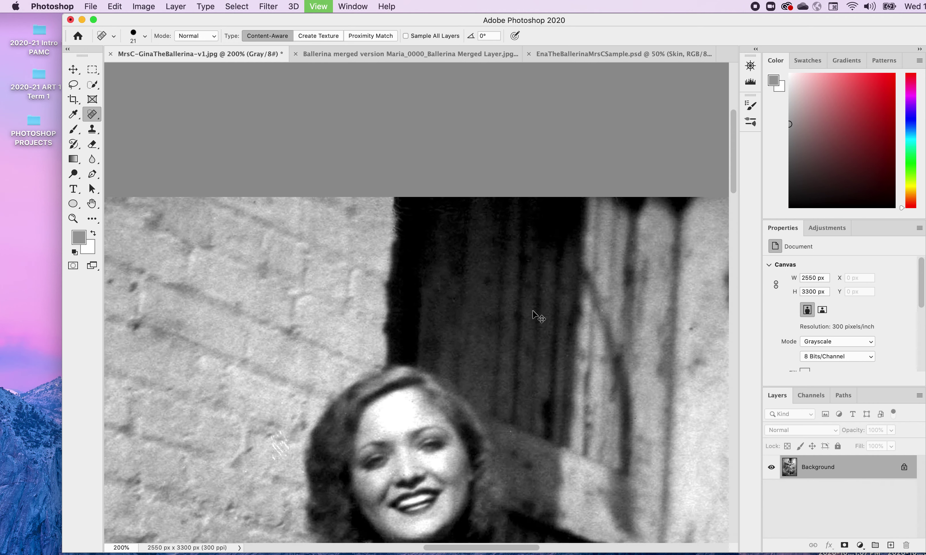
pyautogui.press('super+minus')
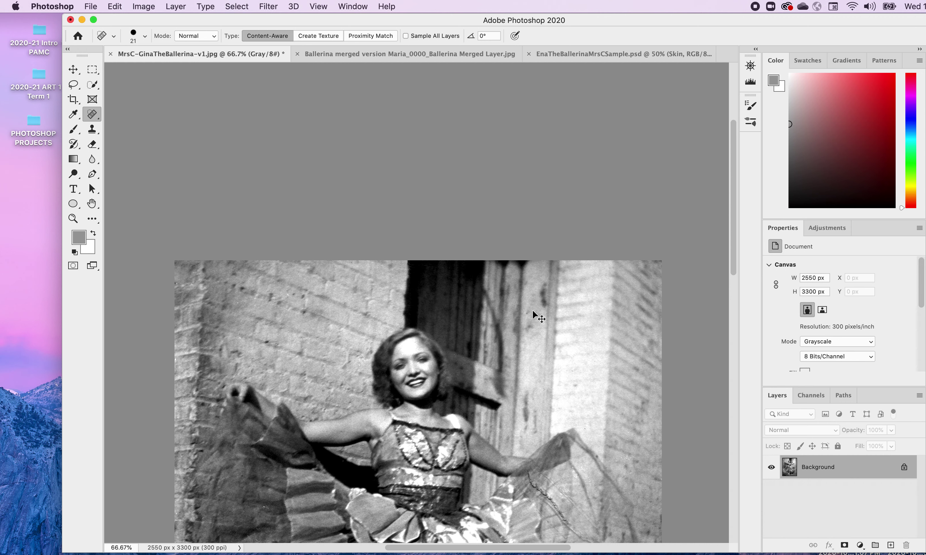
pyautogui.press('super+minus')
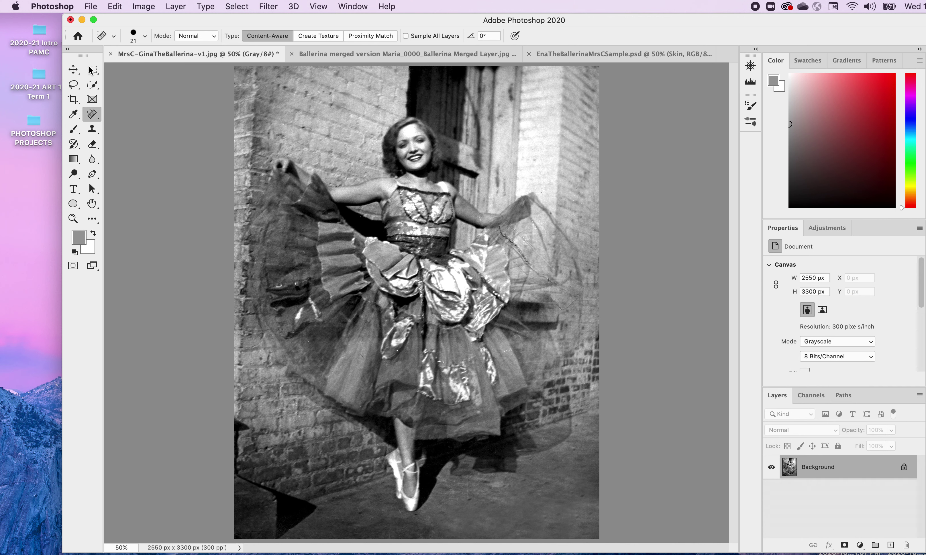
# Save MrsC-GinaTheBallerina-v1.jpg with File > Save
pyautogui.click(92, 7)
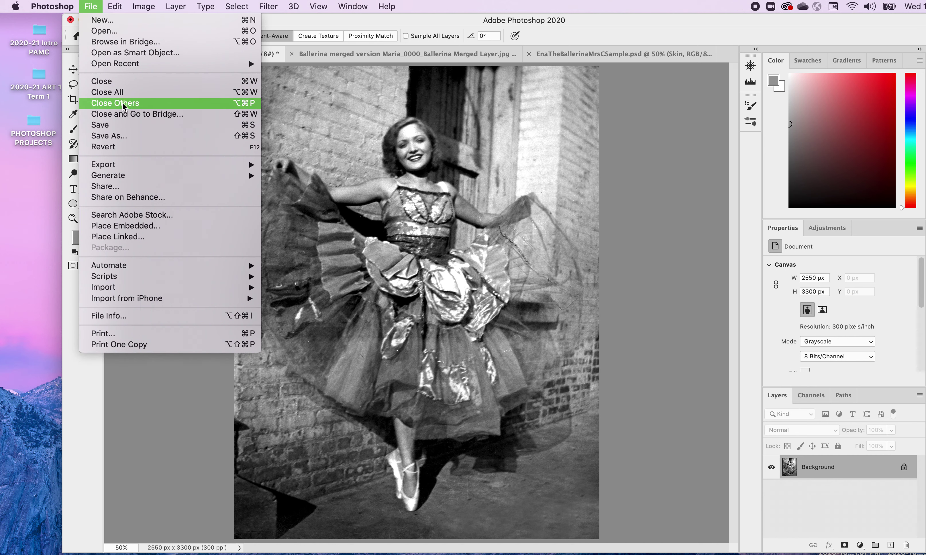
pyautogui.click(108, 130)
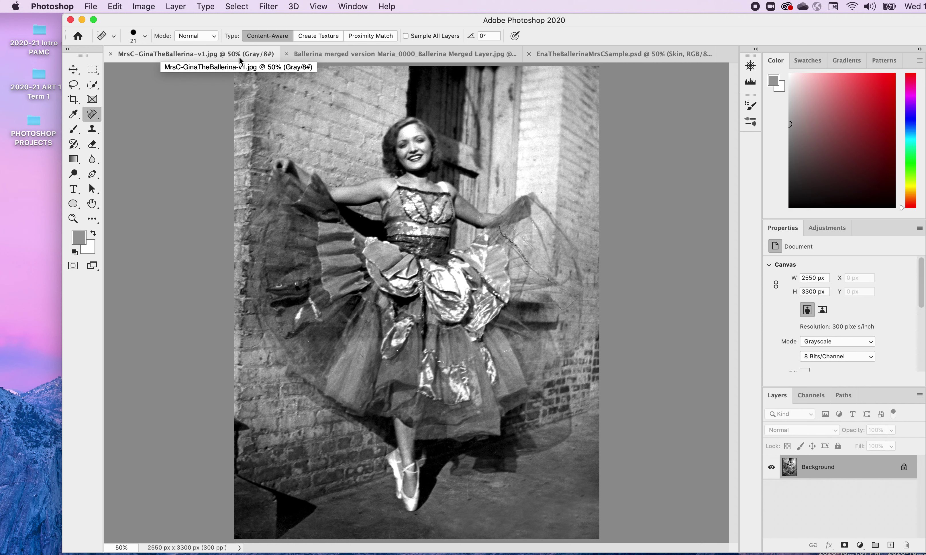
# Apply Unsharp Mask at 100% amount, 2.0 px radius and 5-level threshold
pyautogui.click(269, 8)
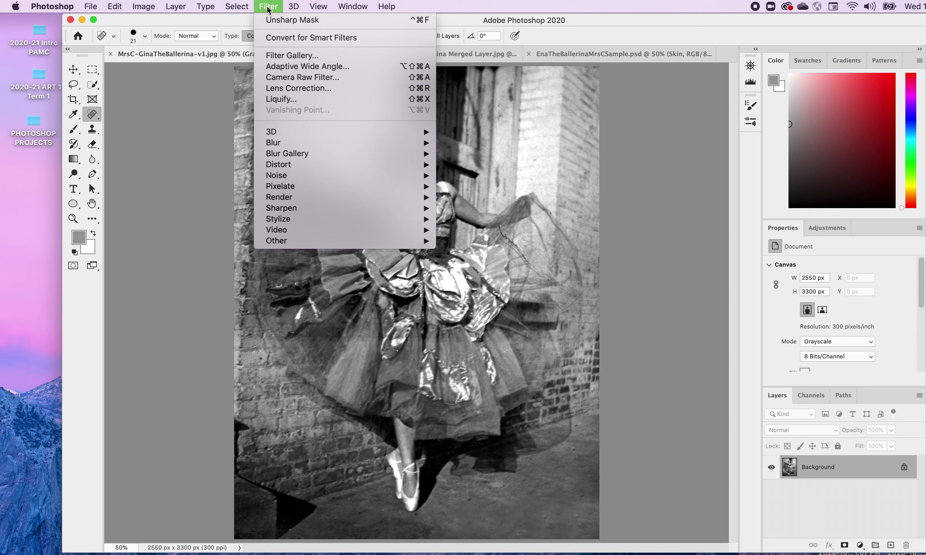
pyautogui.moveTo(297, 212)
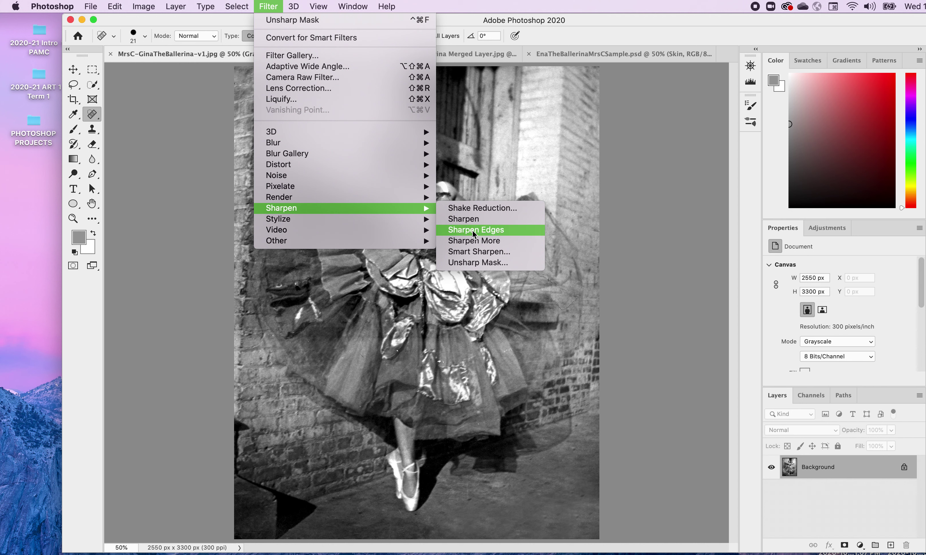
pyautogui.click(470, 263)
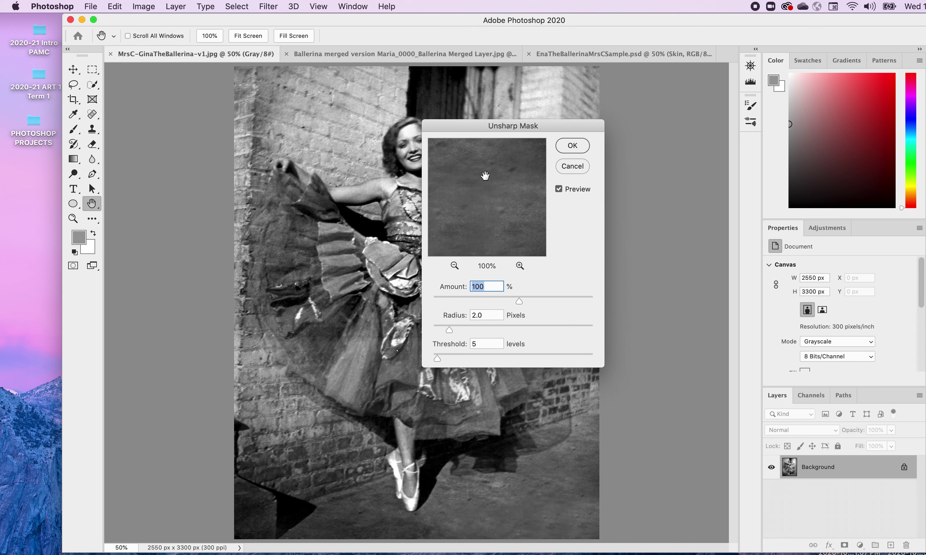
pyautogui.moveTo(503, 127); pyautogui.dragTo(596, 103)
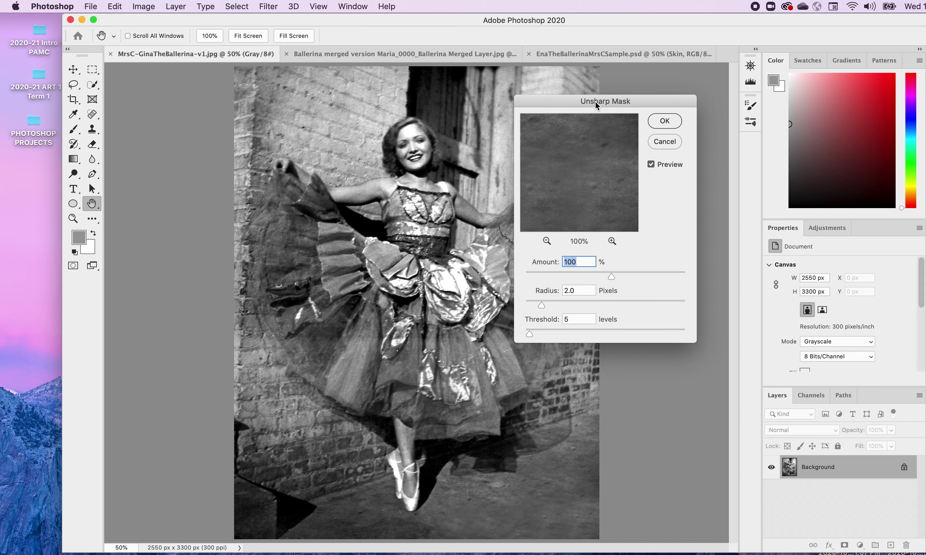
pyautogui.moveTo(612, 277); pyautogui.dragTo(607, 278)
pyautogui.moveTo(534, 275)
pyautogui.mouseDown()
pyautogui.moveTo(523, 275)
pyautogui.moveTo(538, 276)
pyautogui.mouseUp()
pyautogui.moveTo(646, 276); pyautogui.dragTo(539, 278)
pyautogui.moveTo(599, 277); pyautogui.dragTo(613, 277)
pyautogui.click(664, 121)
pyautogui.press('j')
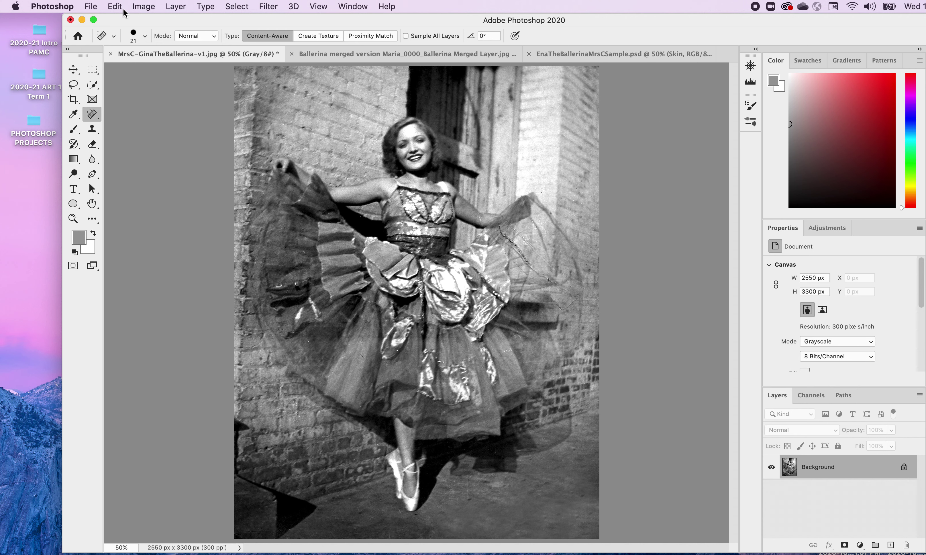
# Save the sharpened MrsC-GinaTheBallerina-v1.jpg with File > Save
pyautogui.click(92, 6)
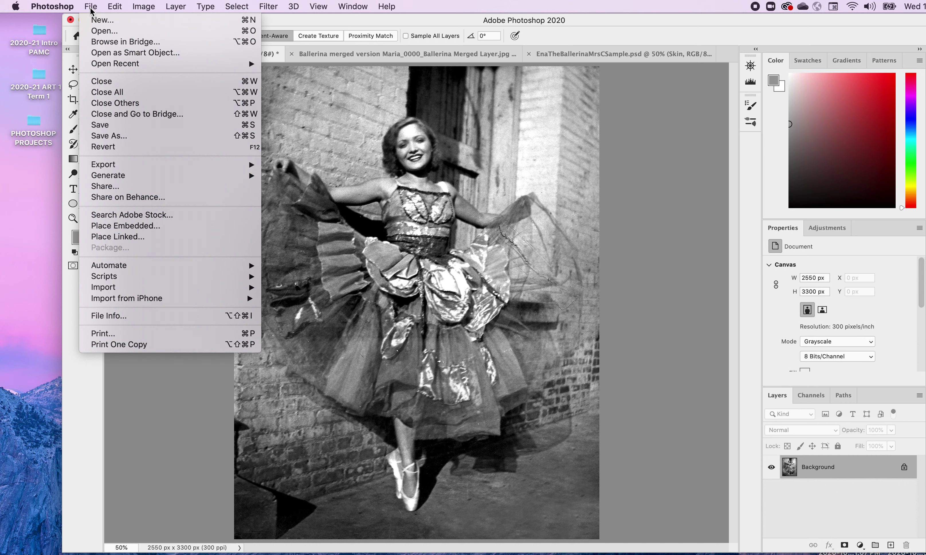
pyautogui.click(118, 127)
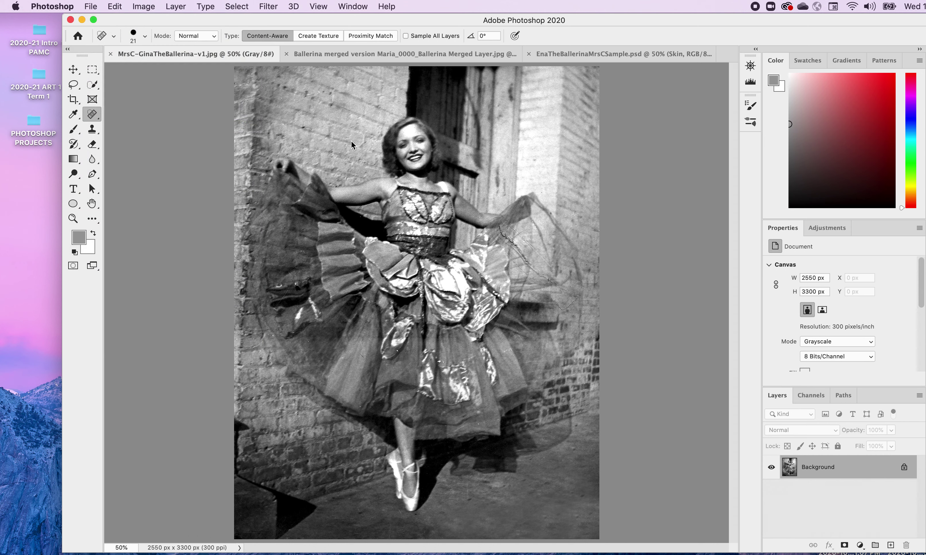